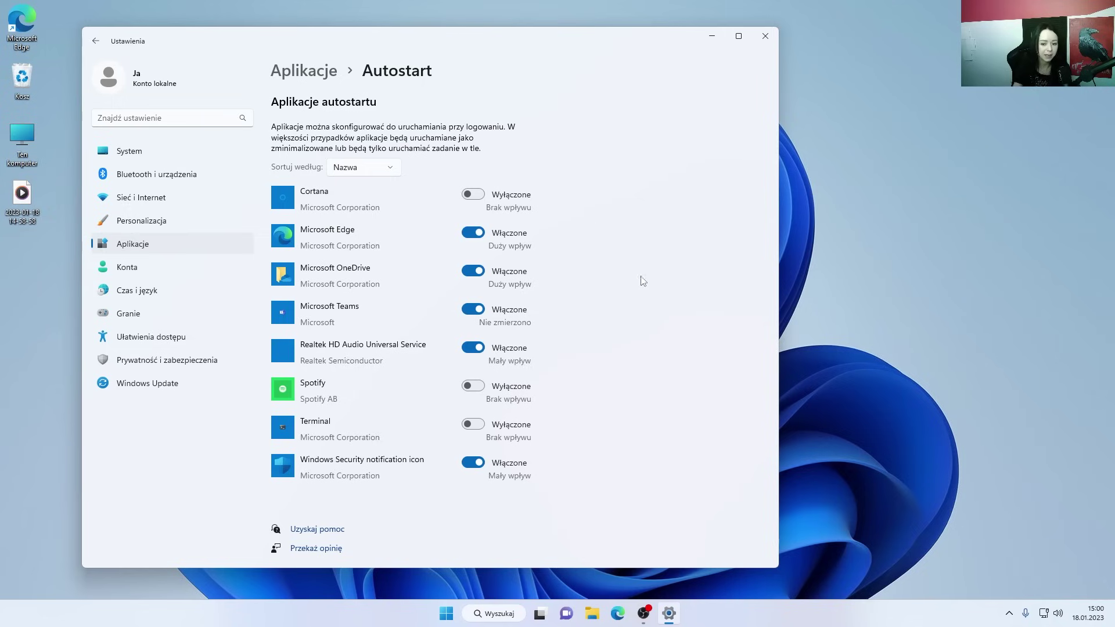
- Turn off automatic startup for Microsoft OneDrive and Microsoft Teams in the Autostart list
left_click(1008, 613)
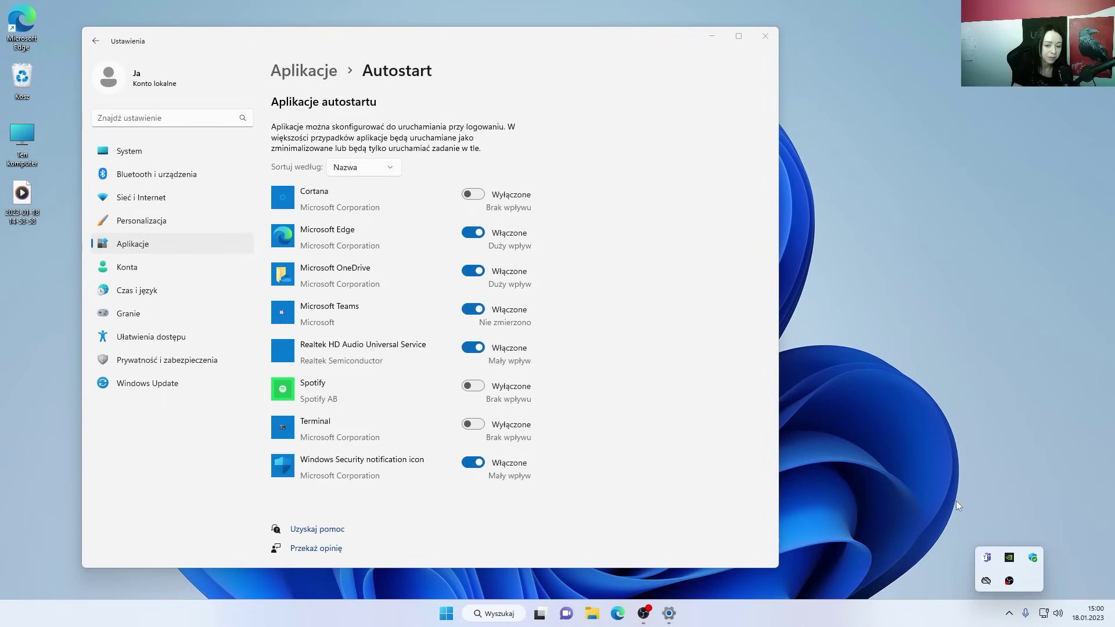
left_click(917, 472)
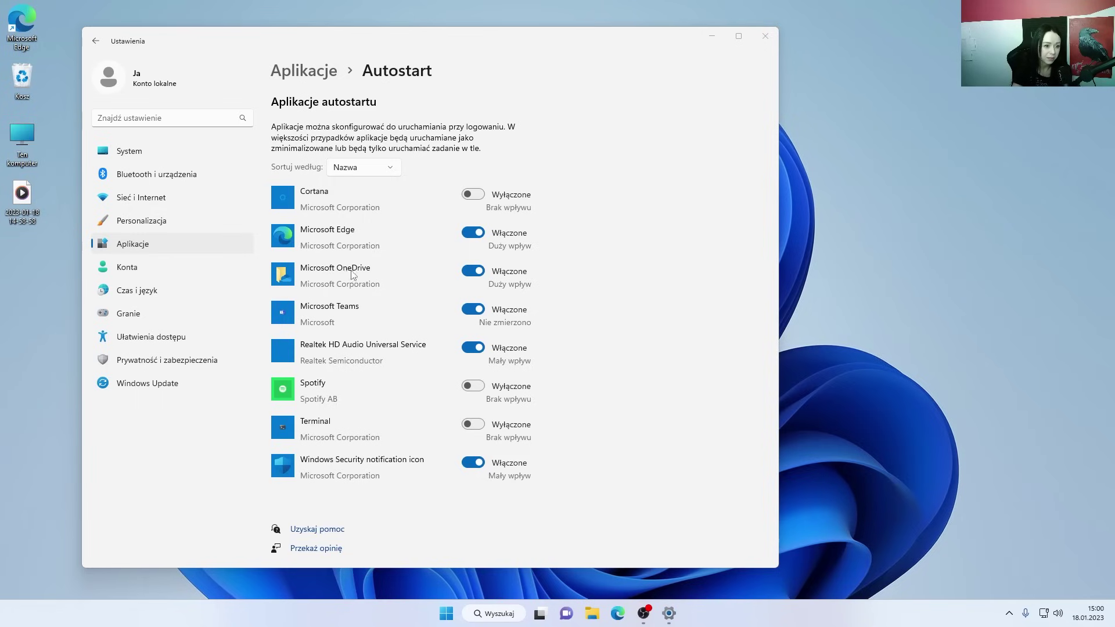
left_click(469, 271)
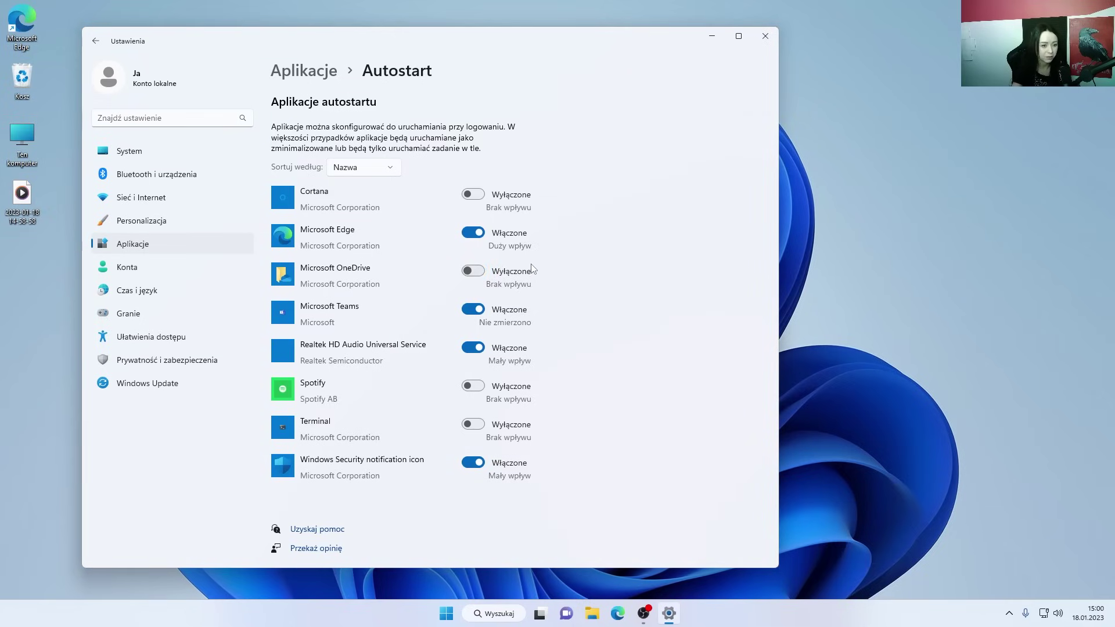
left_click(477, 271)
left_click(502, 276)
left_click(469, 311)
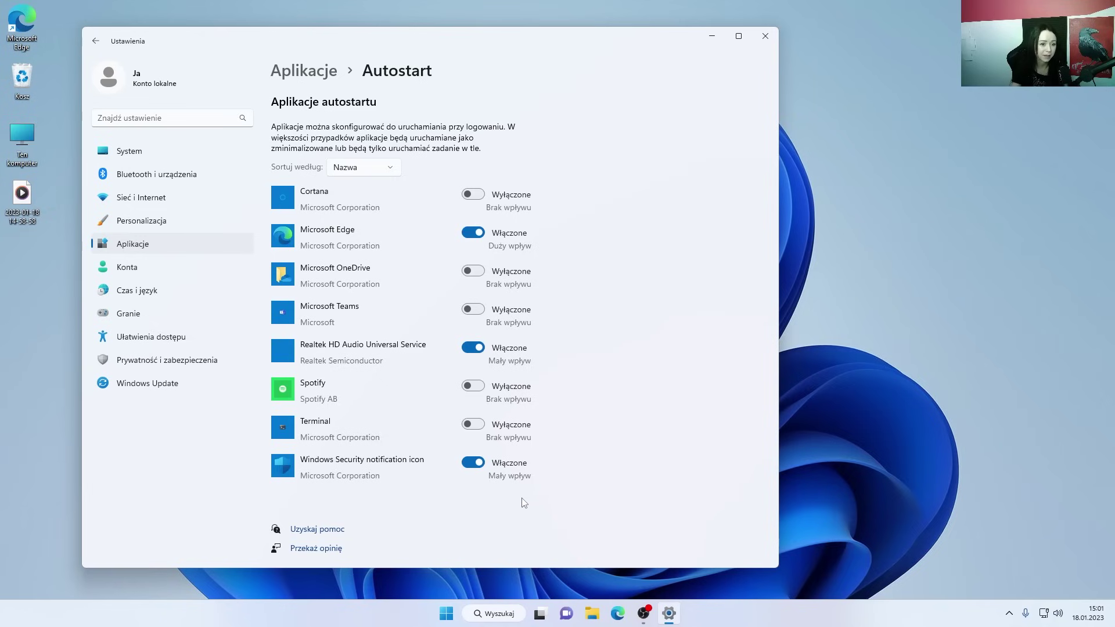
- Examine the hidden system tray icons to see which programs are running in the background
left_click(1010, 615)
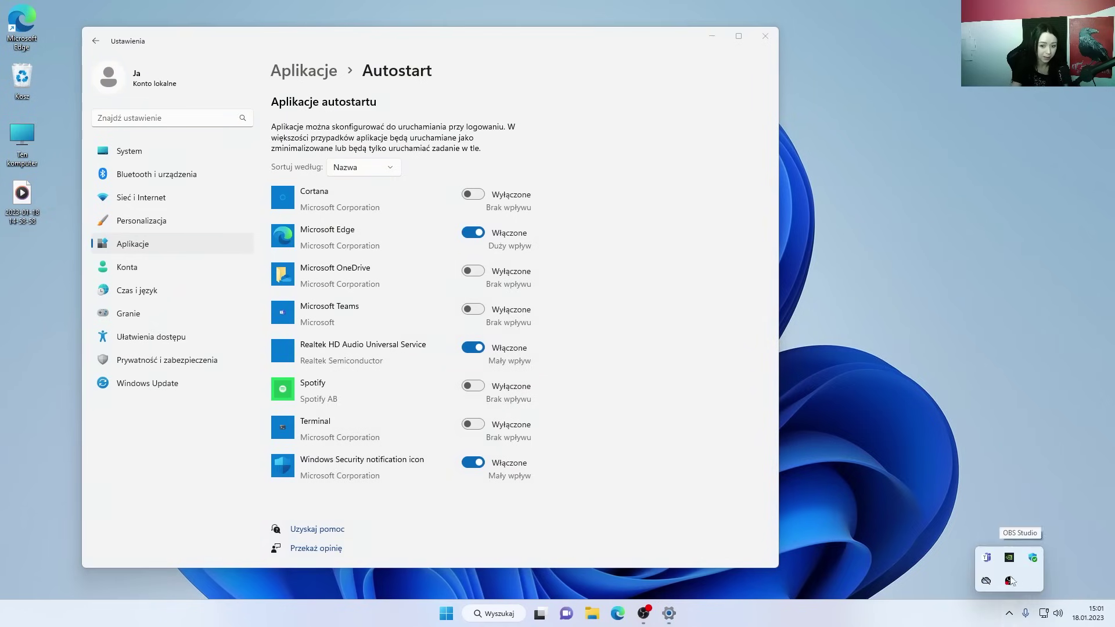
left_click(831, 511)
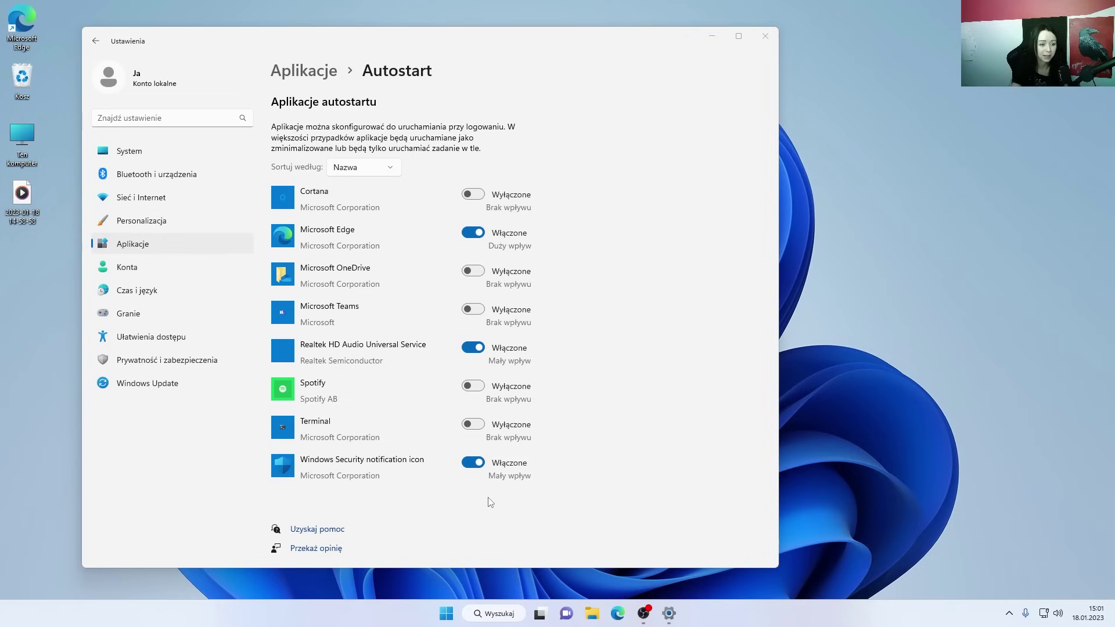
left_click(1010, 613)
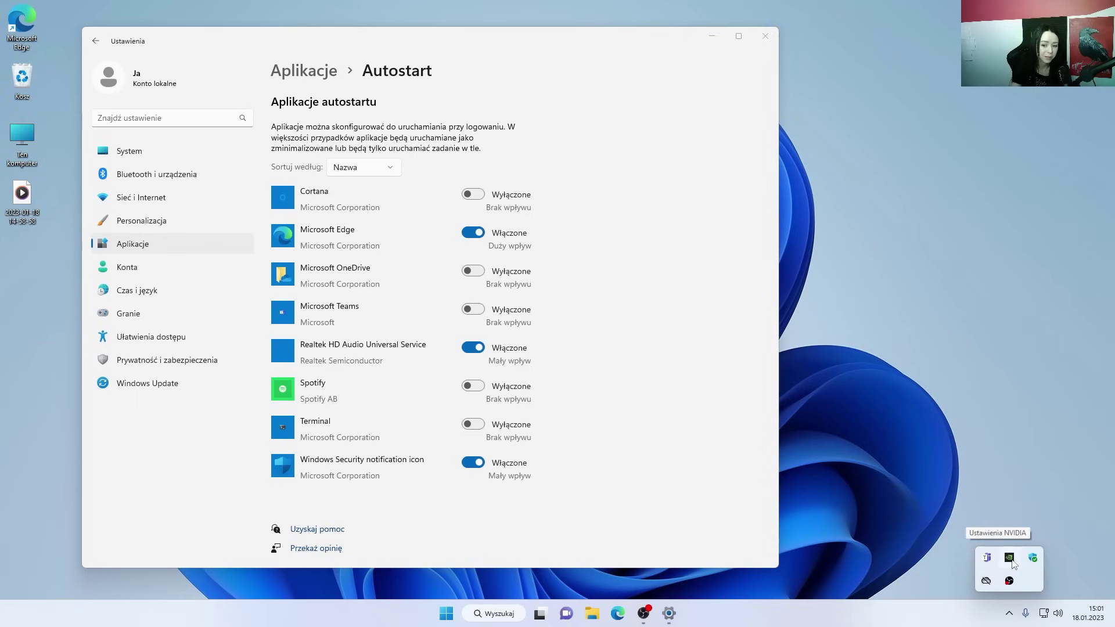
left_click(951, 493)
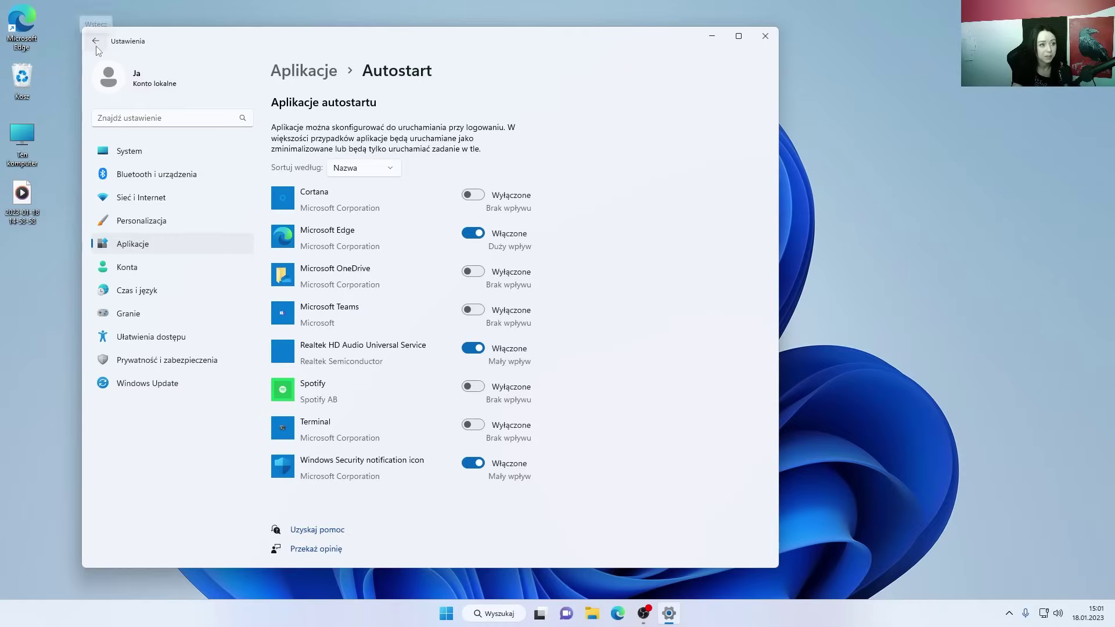
- Open the list of installed applications (Zainstalowane aplikacje) and look through it
left_click(304, 70)
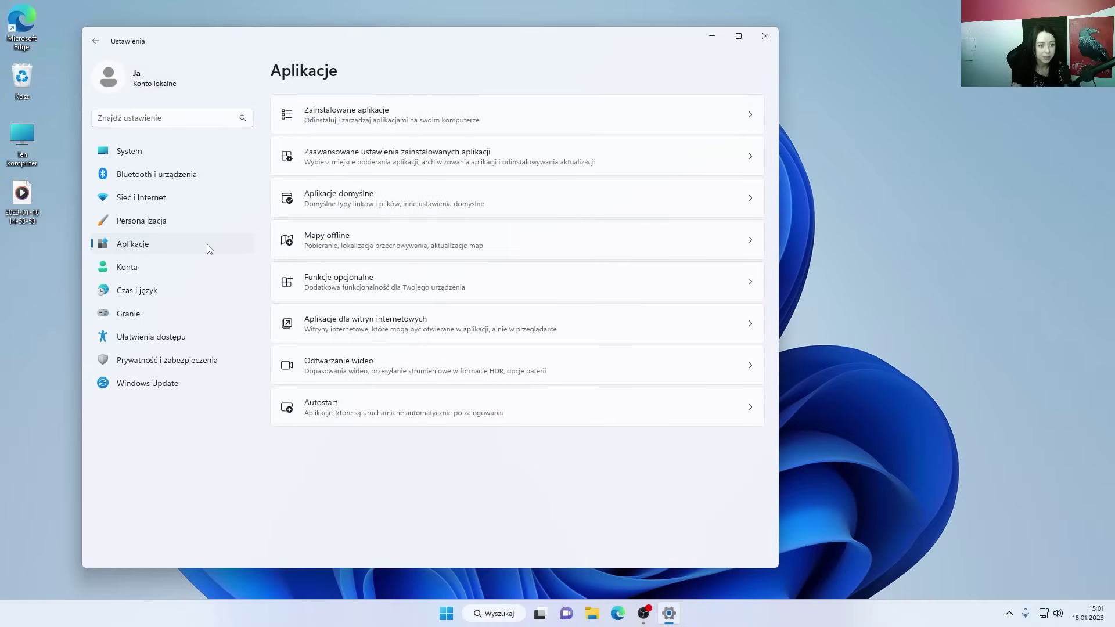
left_click(391, 128)
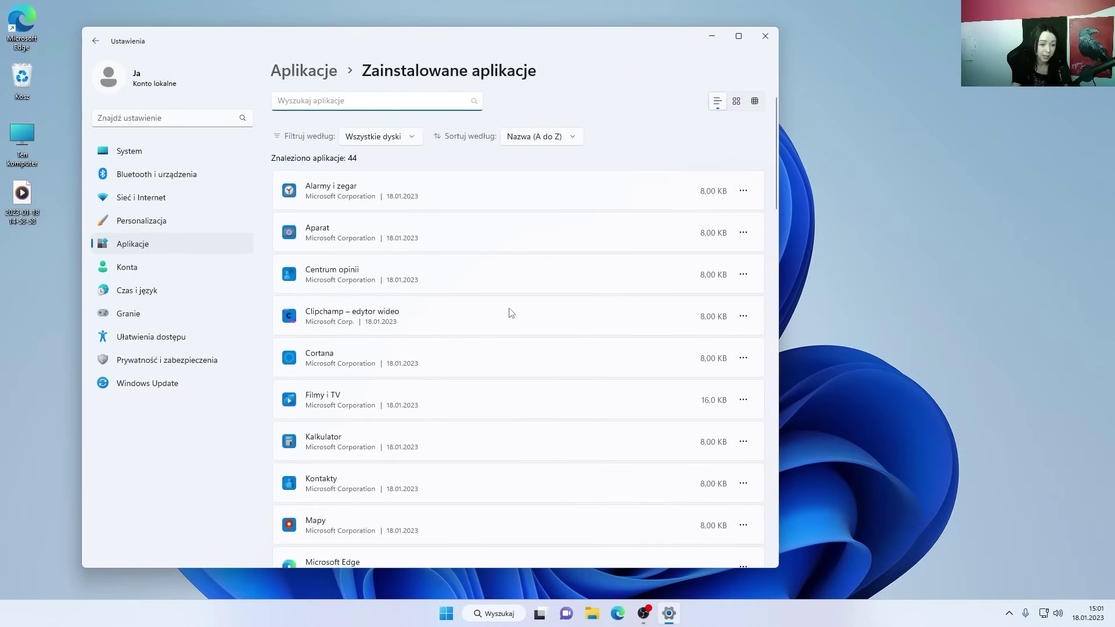
scroll(507, 341, "down", 3)
scroll(507, 341, "down", 20)
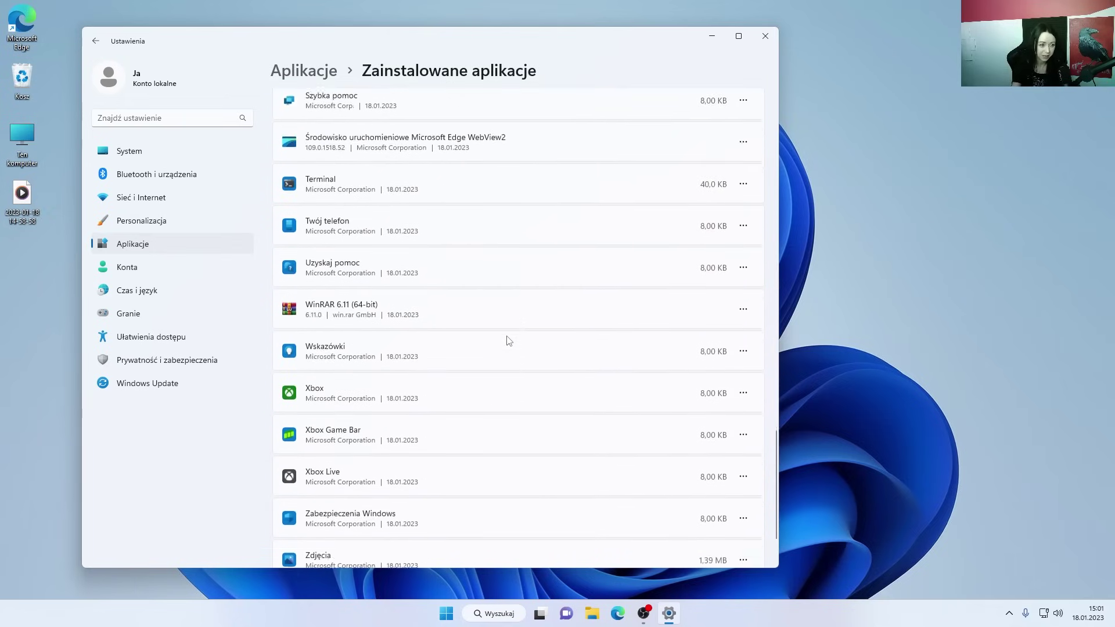
scroll(507, 341, "up", 20)
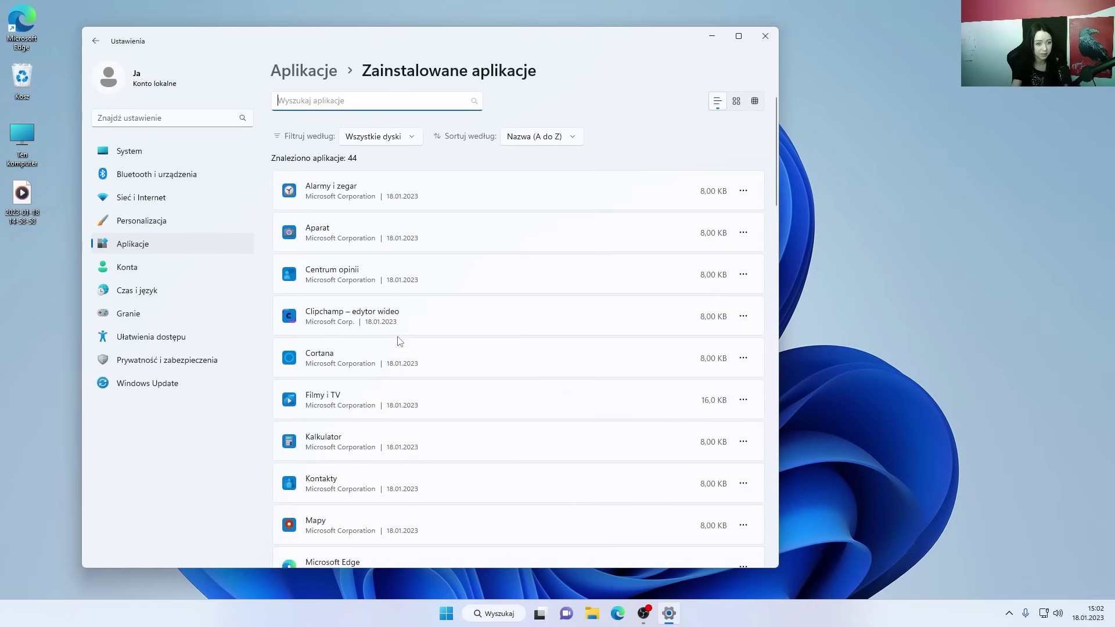
- Uninstall the apps Clipchamp – edytor wideo and Centrum opinii
left_click(744, 316)
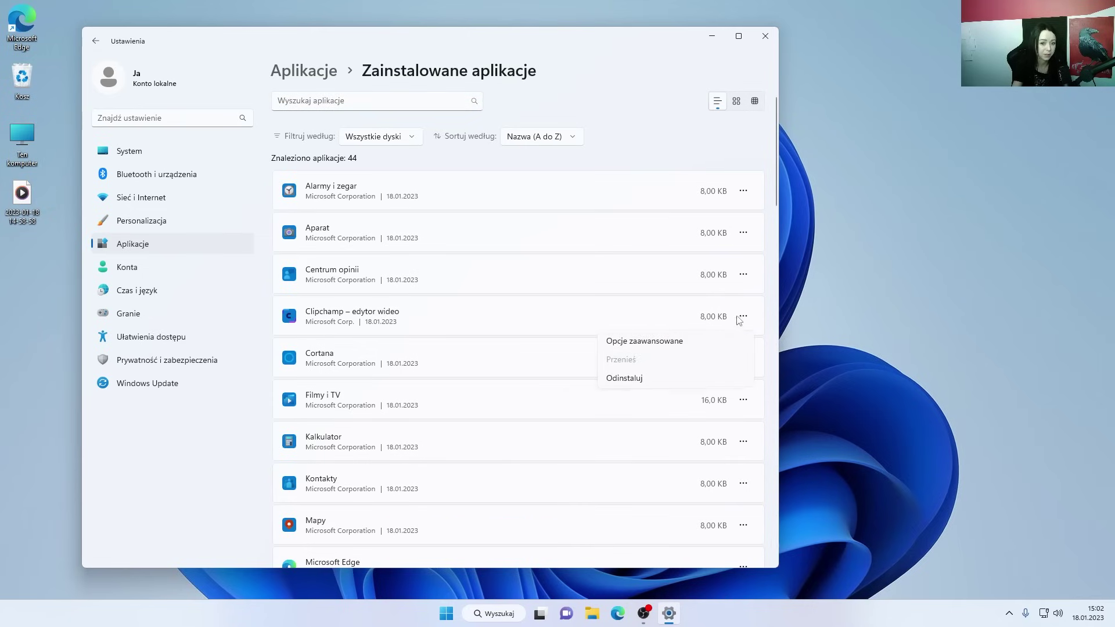
left_click(656, 375)
left_click(720, 377)
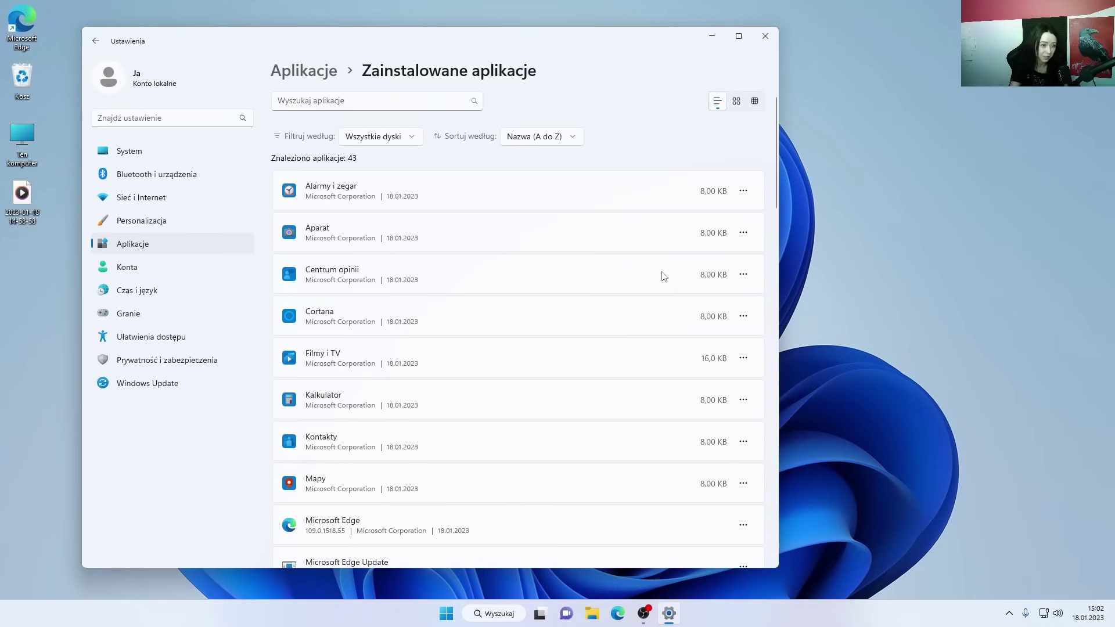
left_click(743, 274)
left_click(678, 336)
left_click(723, 334)
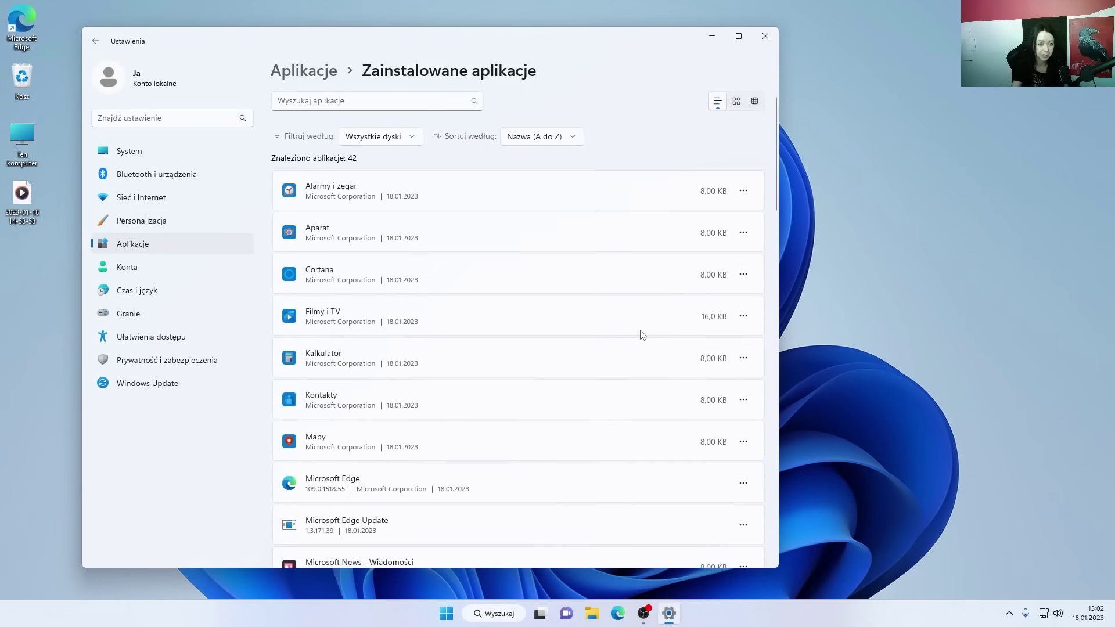
- Uninstall the apps Mapy and Microsoft News - Wiadomości
scroll(638, 334, "down", 2)
scroll(638, 334, "down", 4)
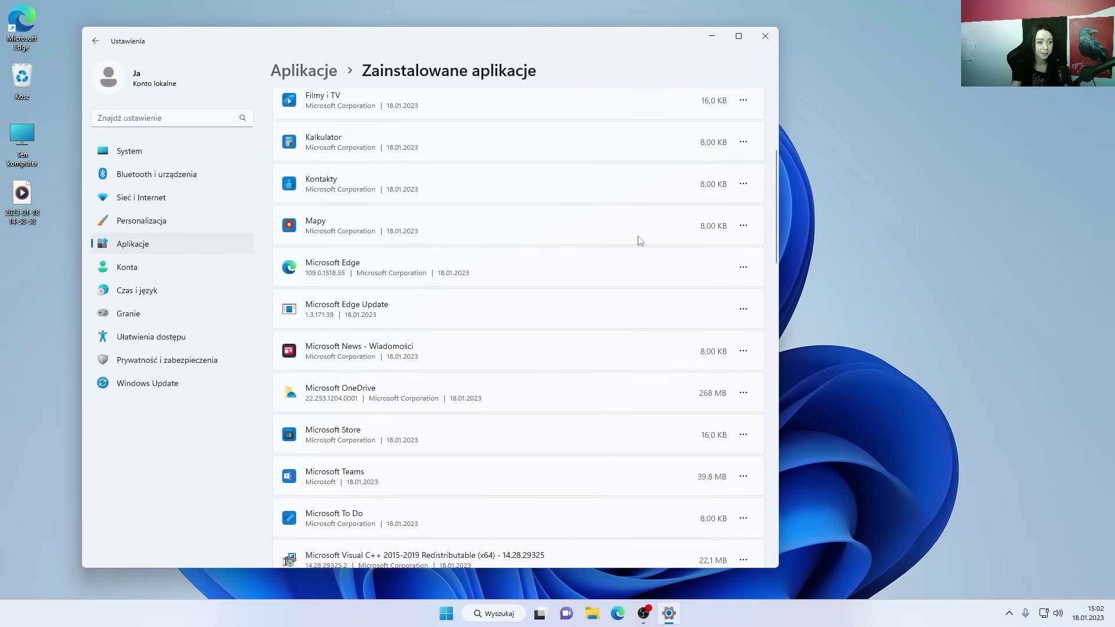
left_click(743, 226)
left_click(660, 287)
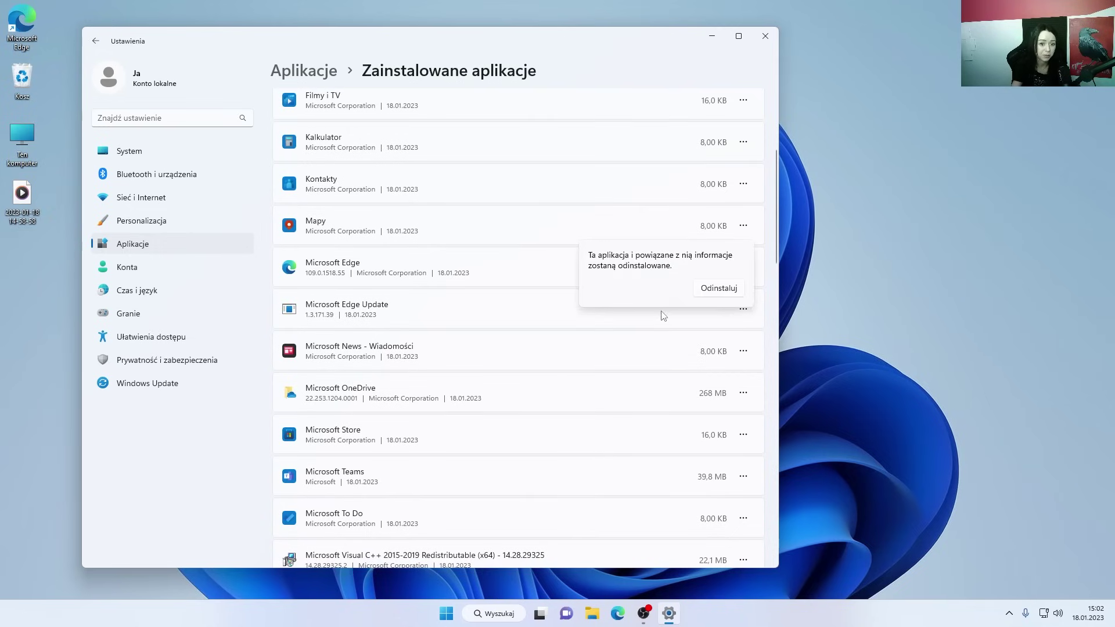
left_click(715, 289)
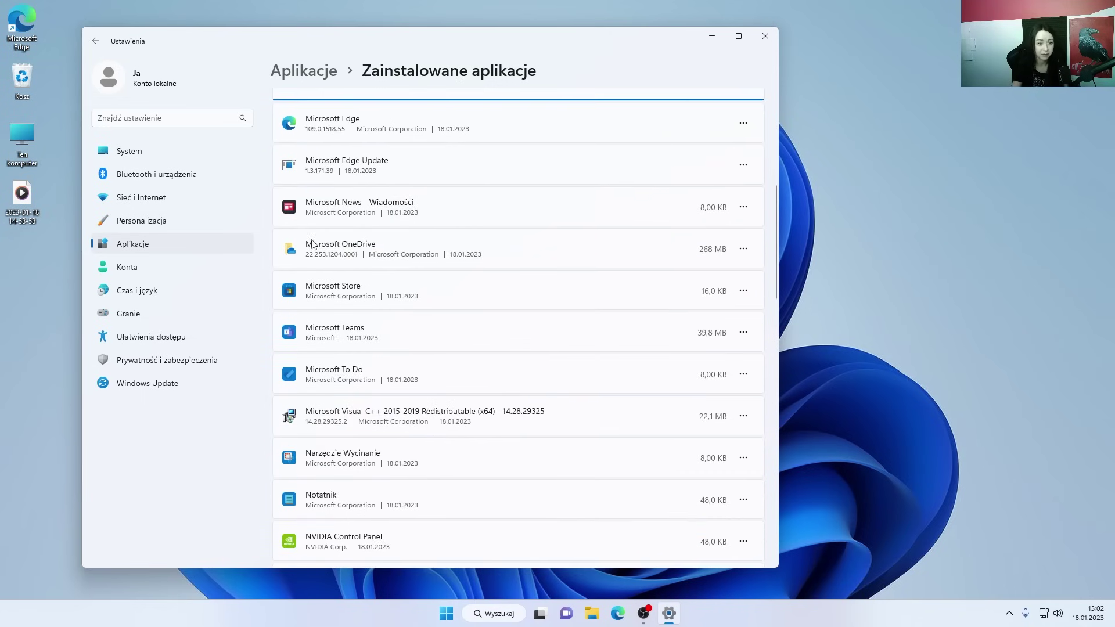
scroll(314, 245, "up", 3)
left_click(740, 314)
left_click(696, 374)
left_click(712, 375)
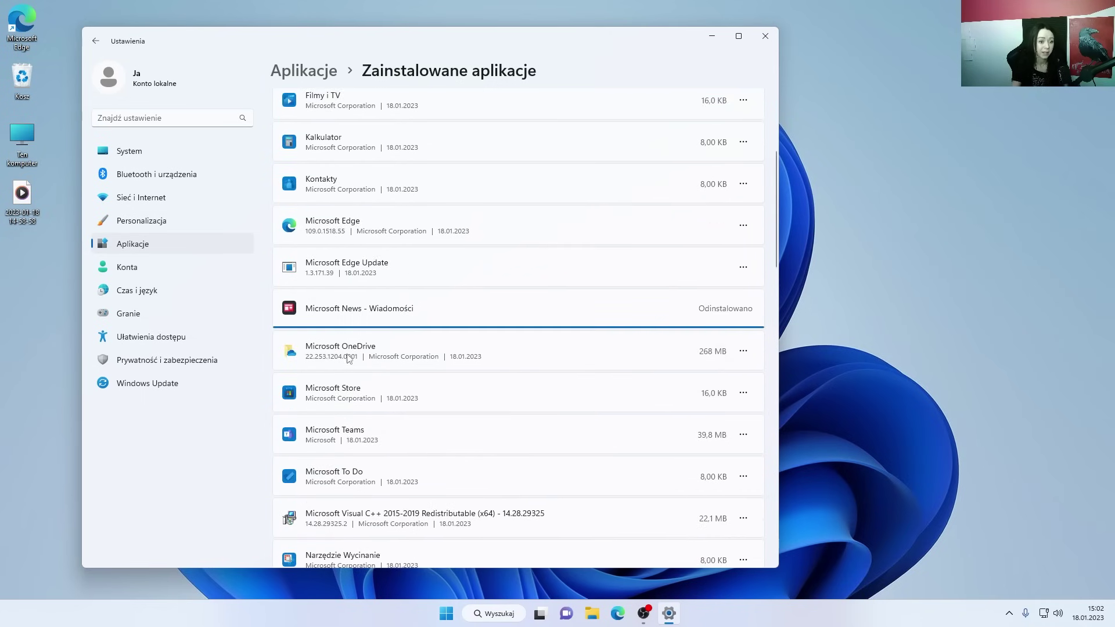
- Uninstall Microsoft OneDrive and check the hidden system tray icons
left_click(1008, 613)
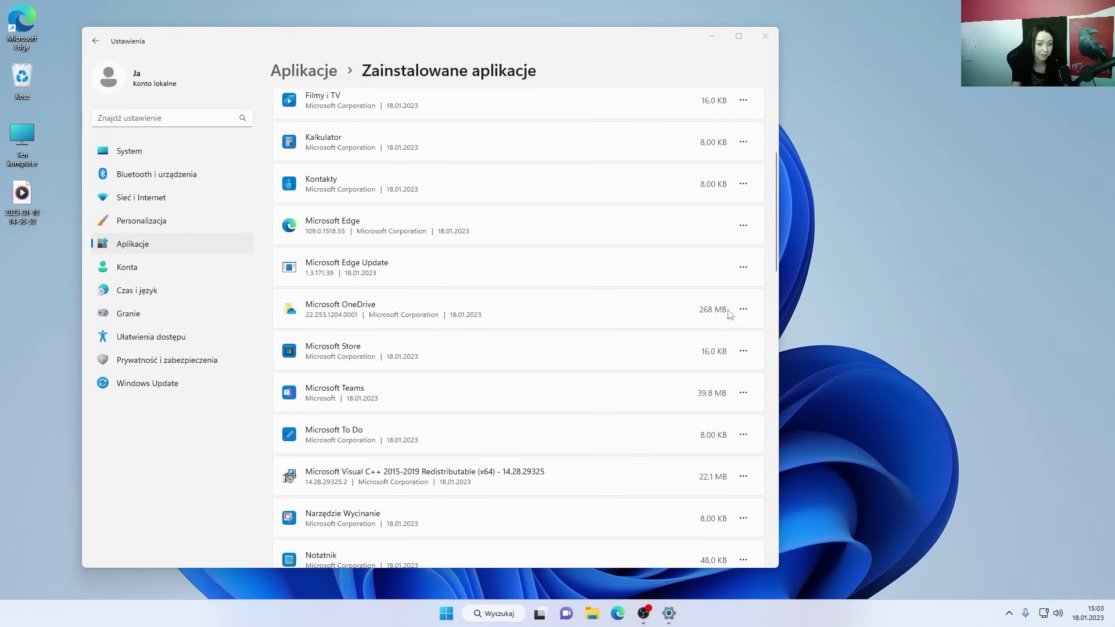
scroll(723, 320, "up", 2)
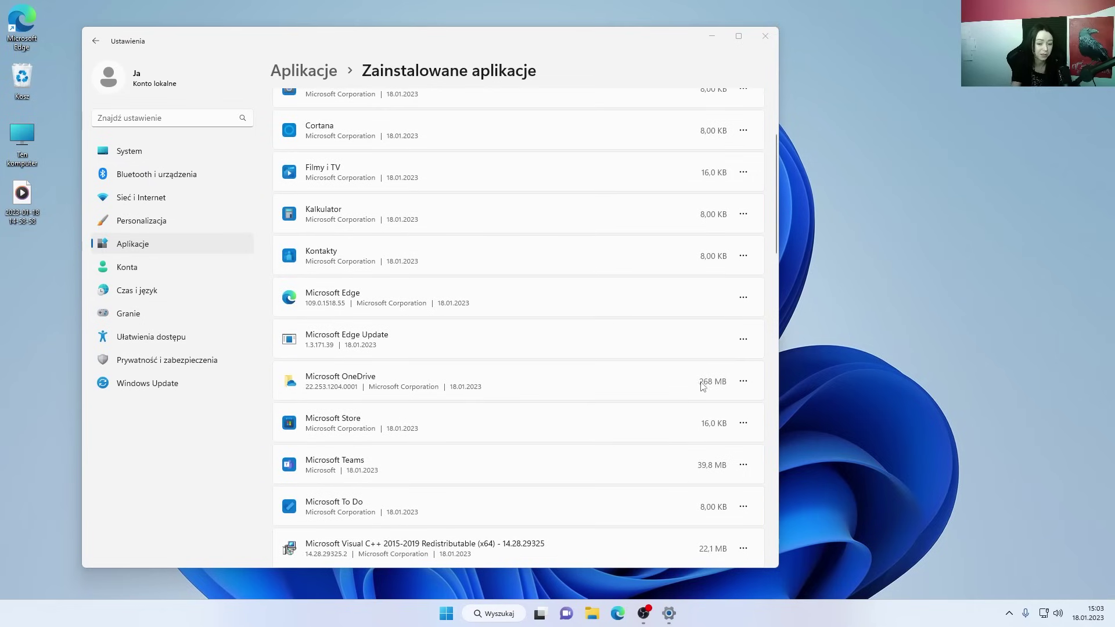
scroll(717, 244, "up", 3)
scroll(718, 238, "down", 3)
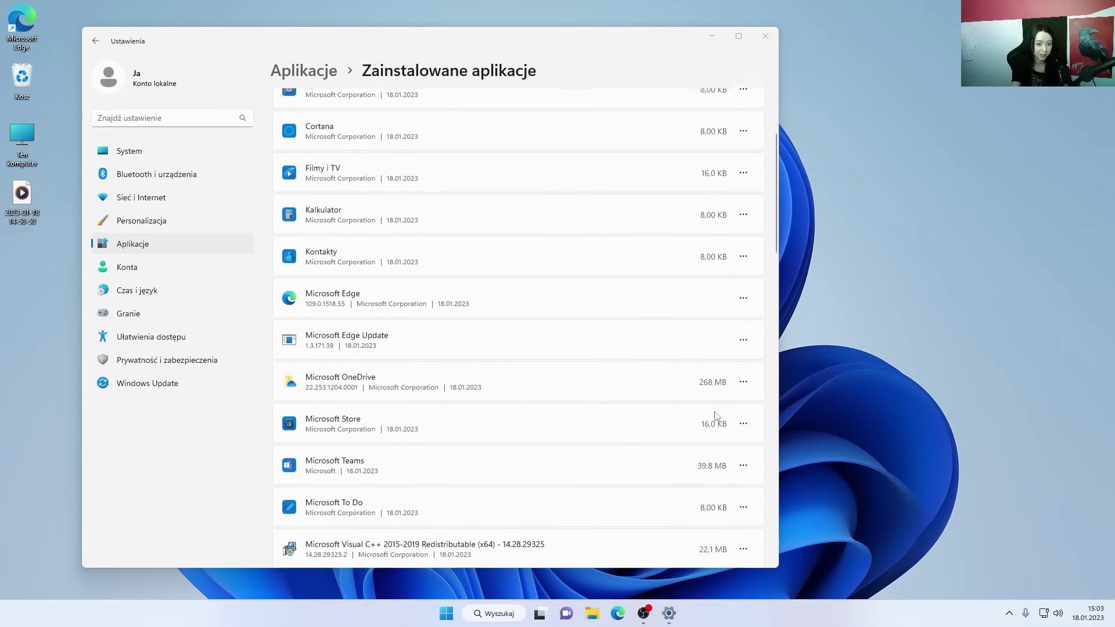
left_click(743, 382)
left_click(624, 423)
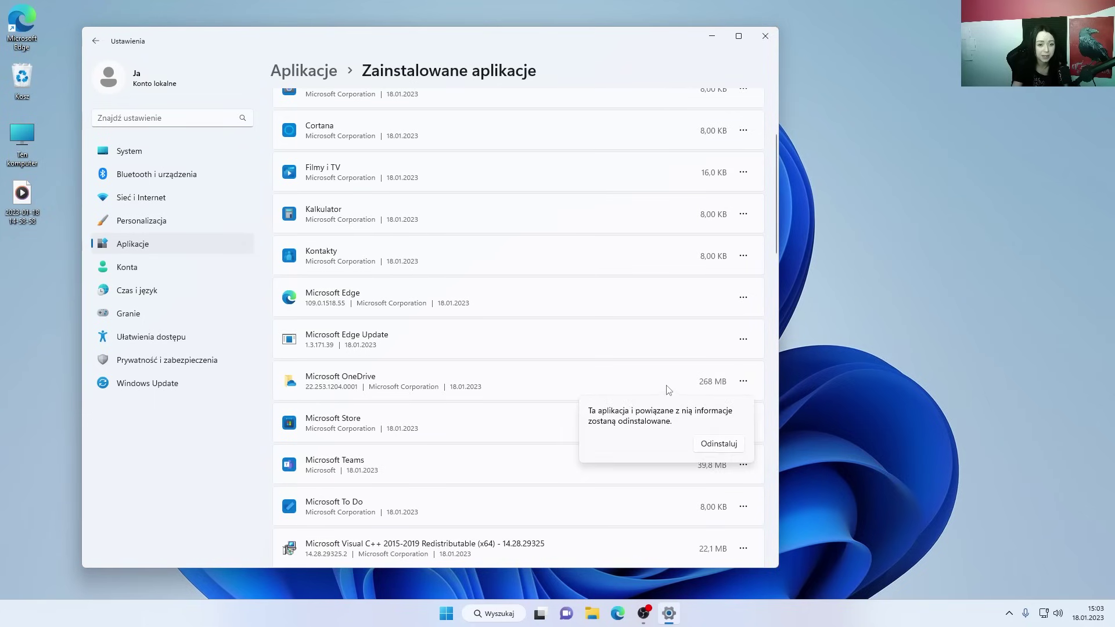
left_click(713, 446)
left_click(1009, 613)
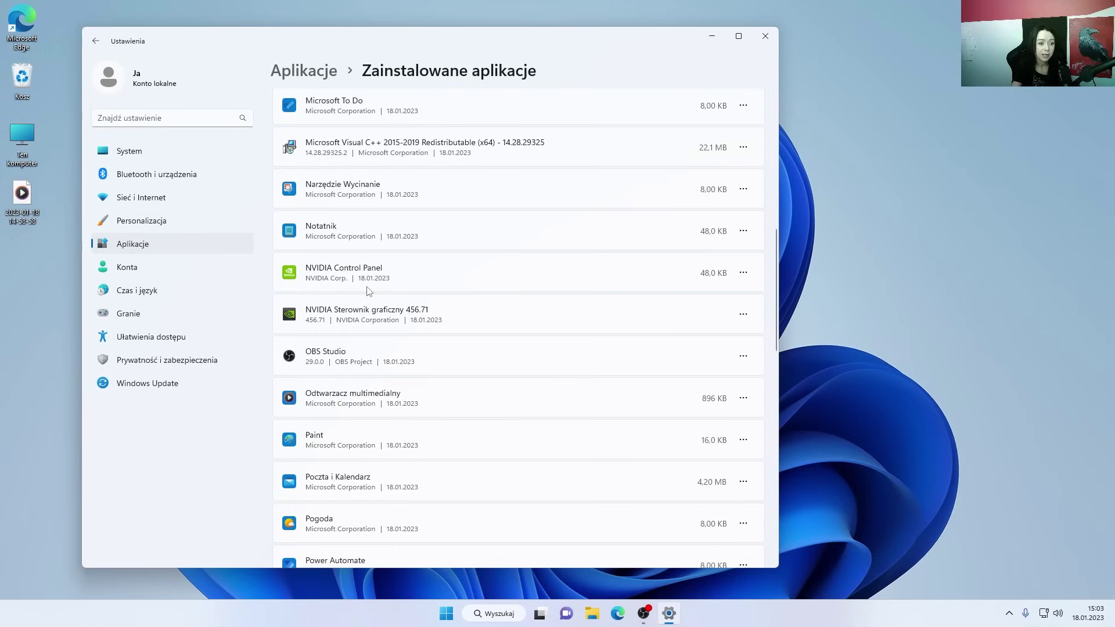
- Examine the rest of the installed applications for other removable programs and close Ustawienia
scroll(362, 314, "down", 2)
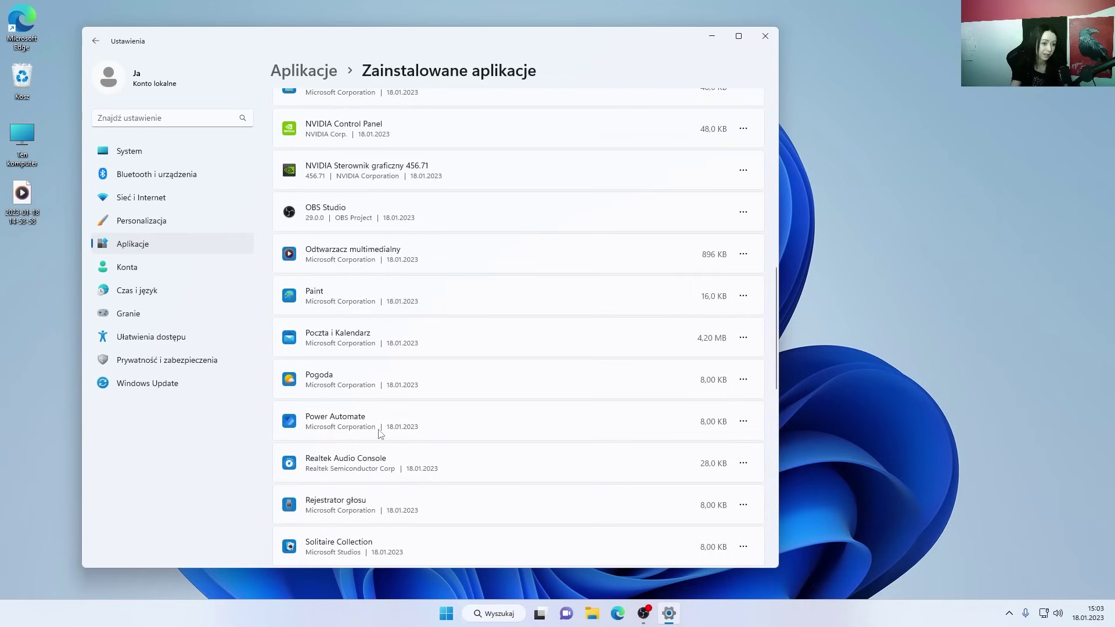
scroll(368, 291, "up", 2)
scroll(500, 374, "down", 3)
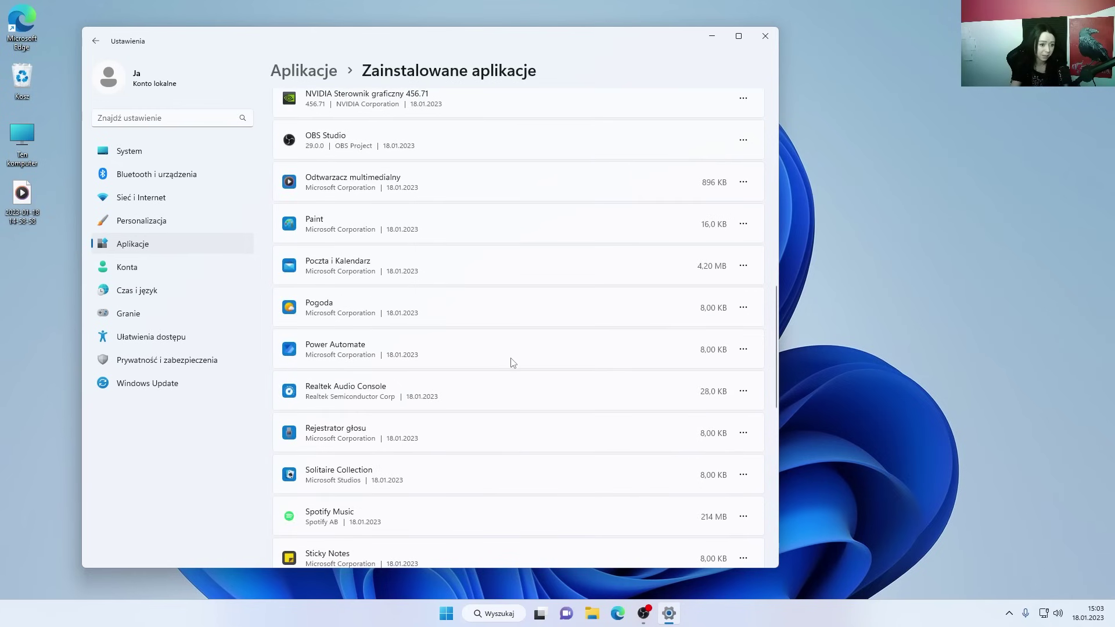
scroll(501, 410, "down", 3)
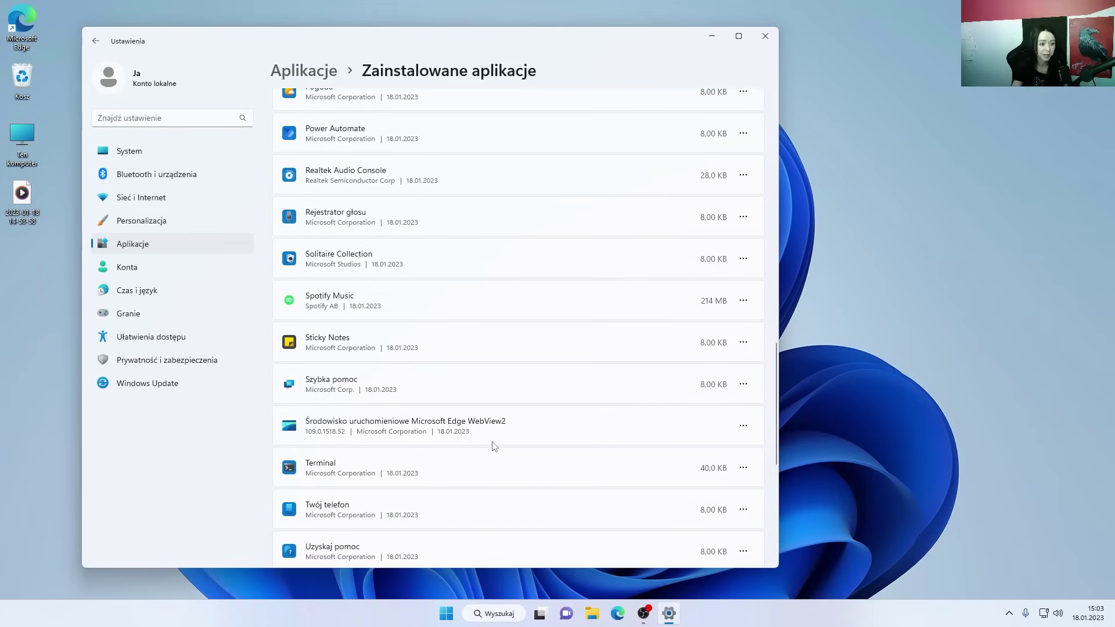
scroll(494, 446, "down", 4)
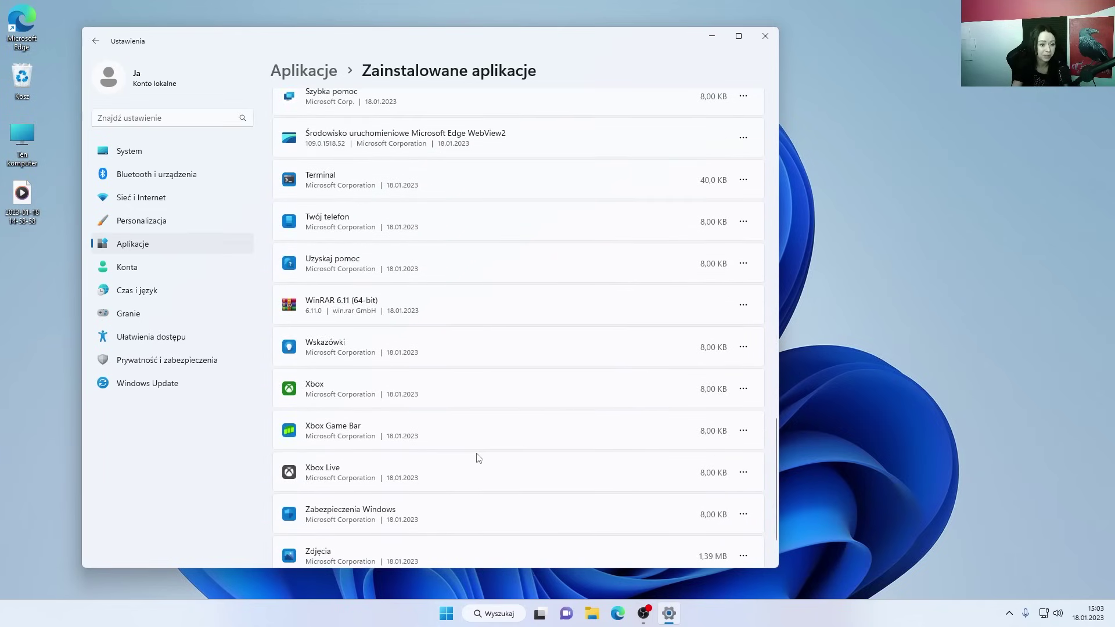
scroll(511, 450, "down", 1)
scroll(552, 443, "up", 8)
left_click(765, 36)
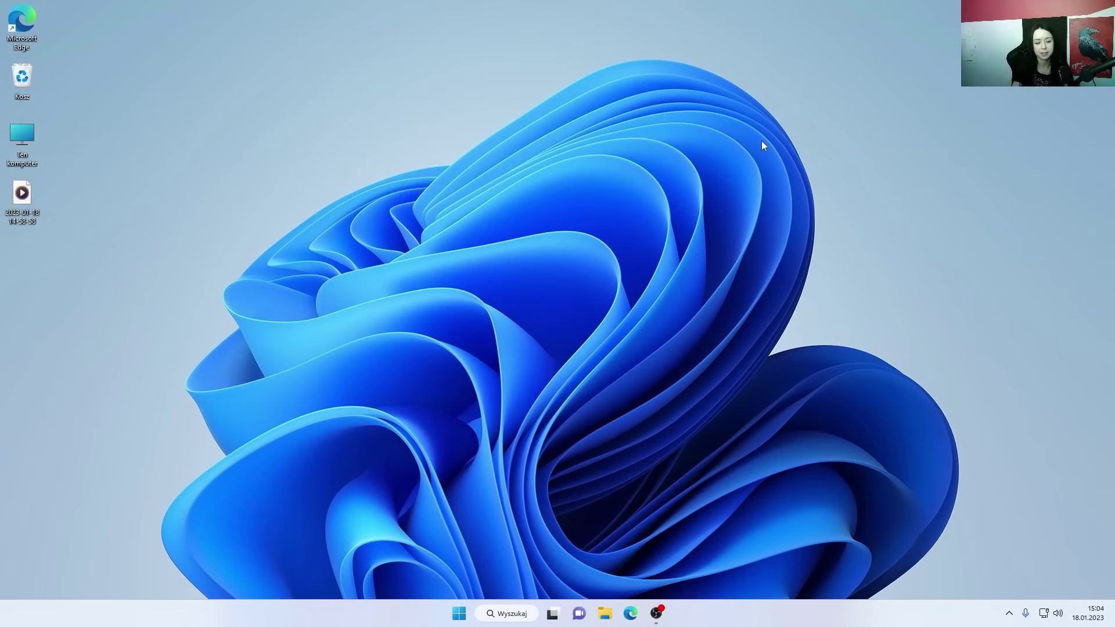
- Search Windows for "zasi", open Edytuj plan zasilania, and reveal the additional power plans in Opcje zasilania
left_click(514, 614)
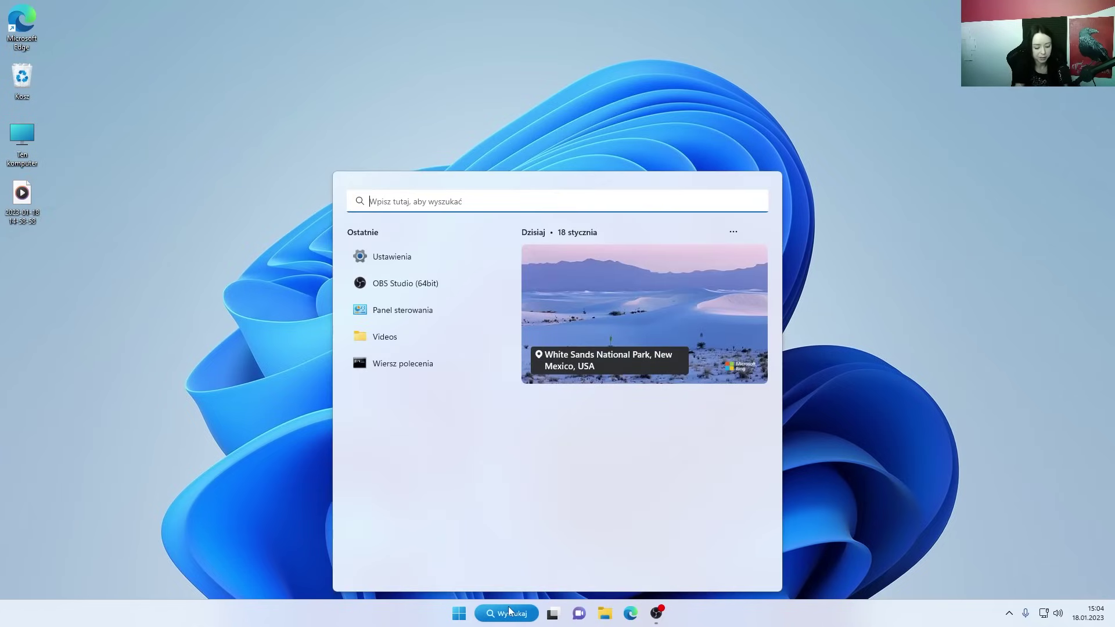
left_click(508, 612)
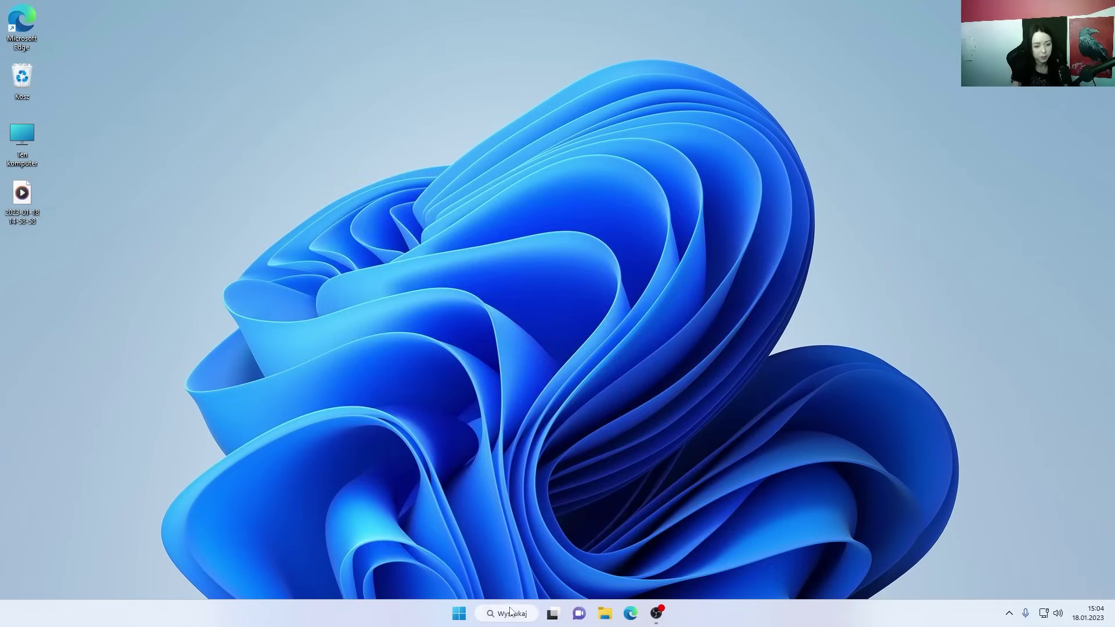
left_click(511, 612)
type("zasi")
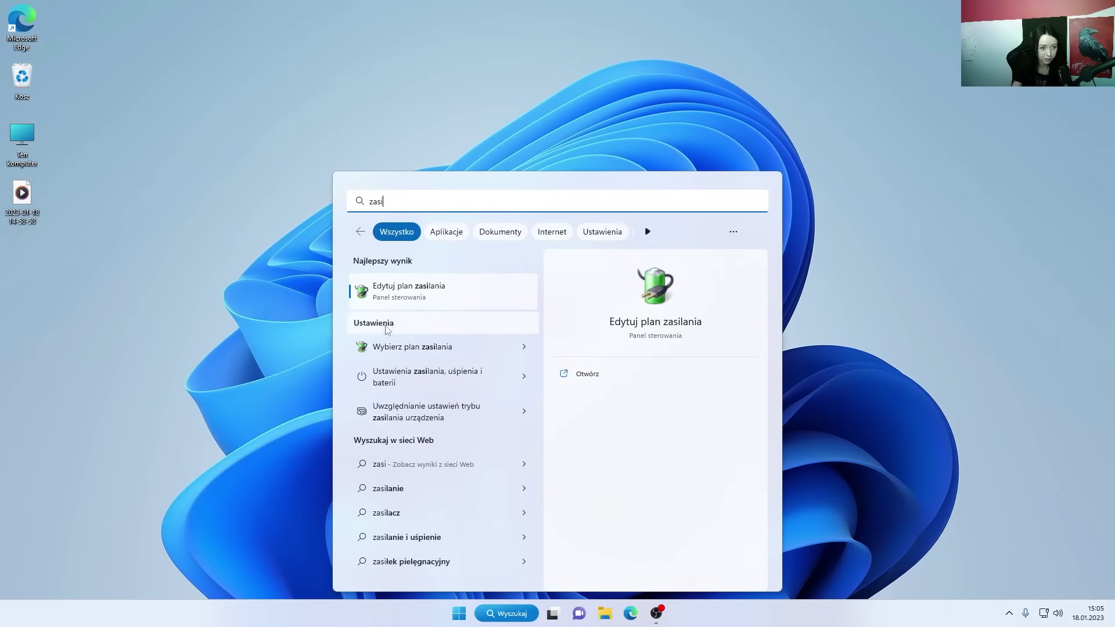
left_click(401, 290)
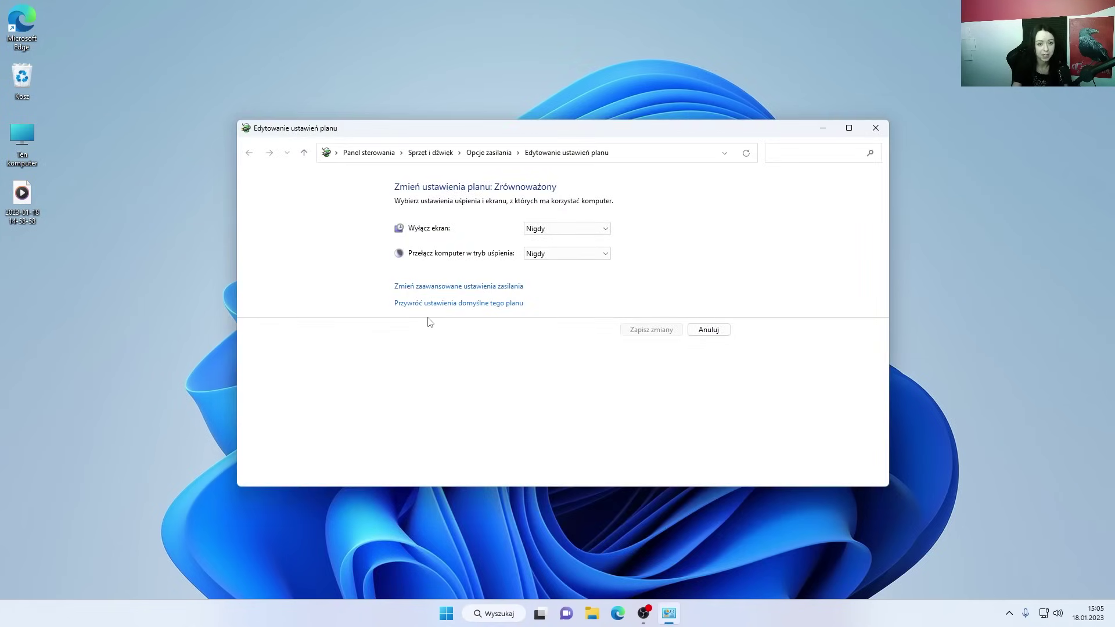
left_click(487, 154)
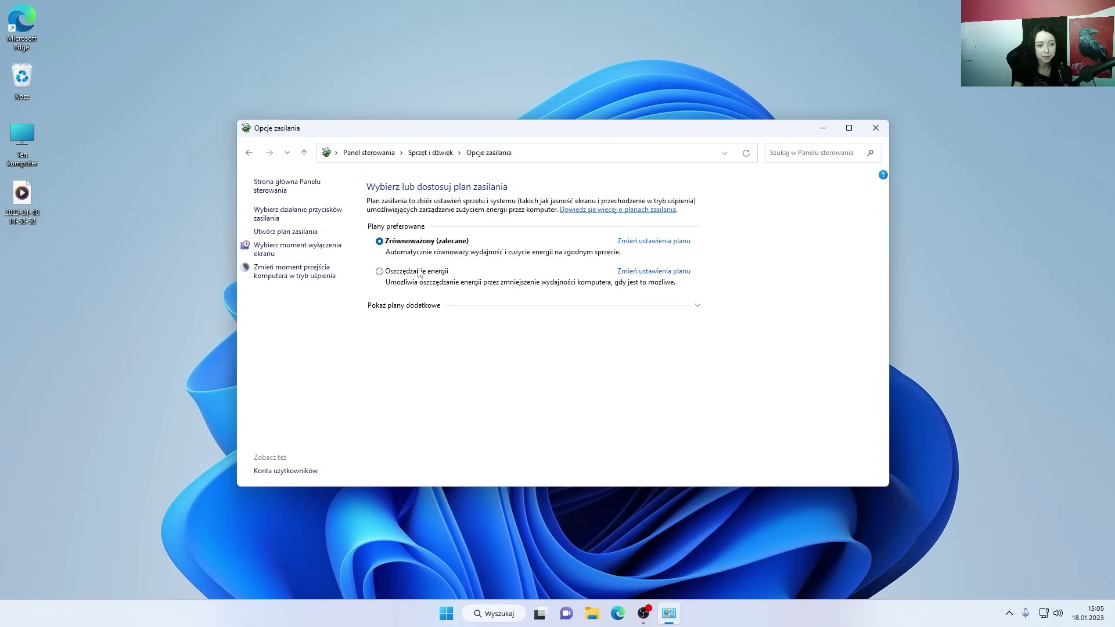
left_click(699, 313)
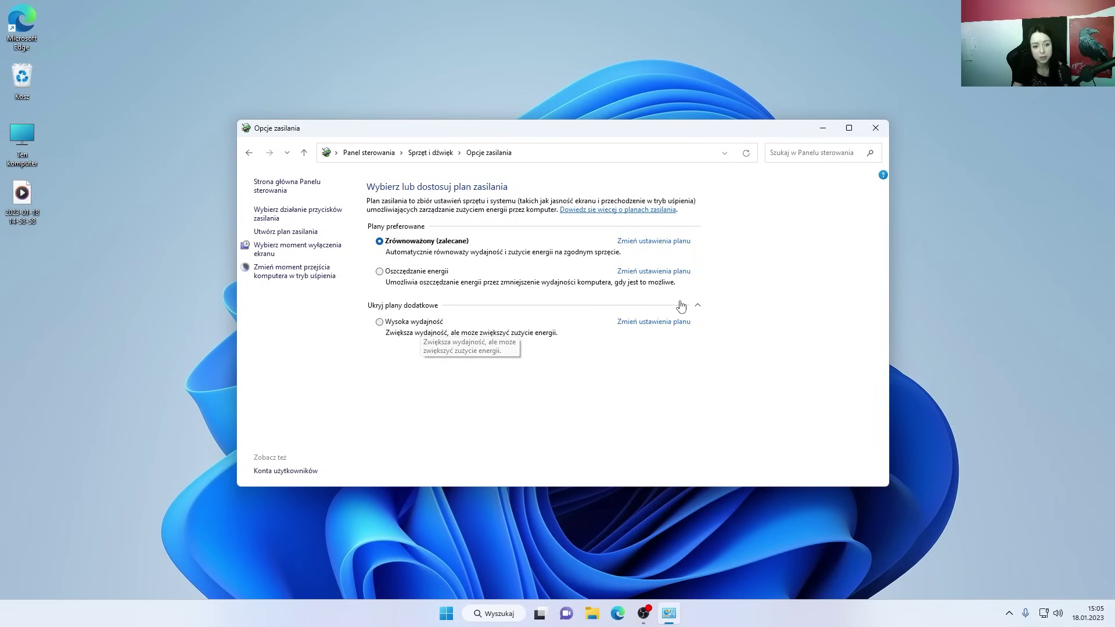
- Set the Wysoka wydajność plan to turn off the screen after 1 godzina, save and activate that plan, and close Opcje zasilania
left_click(698, 308)
left_click(694, 309)
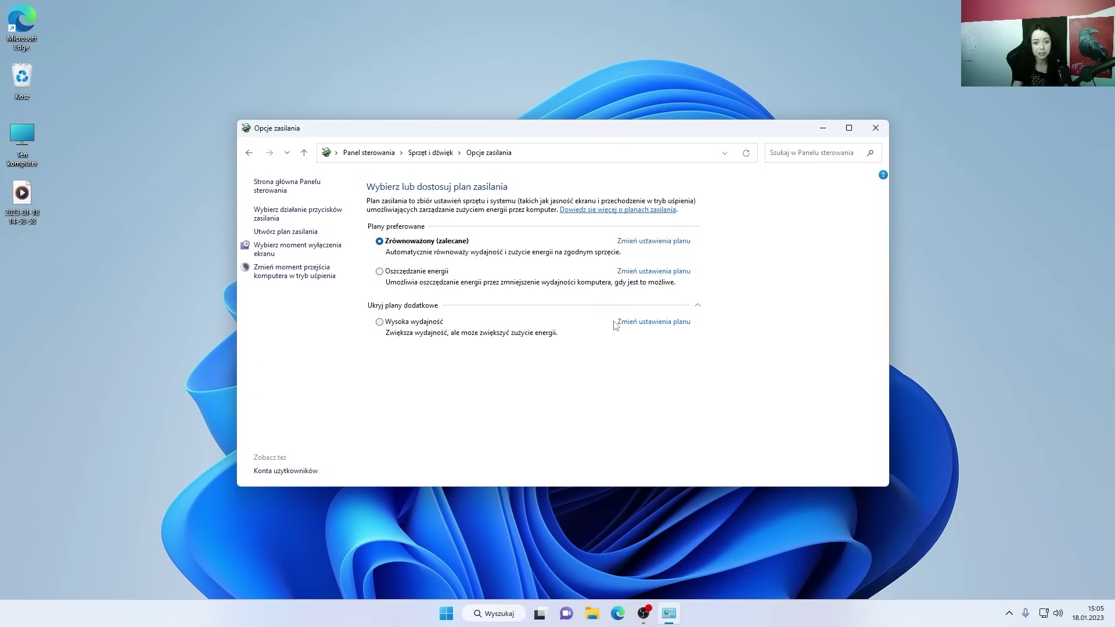
left_click(634, 323)
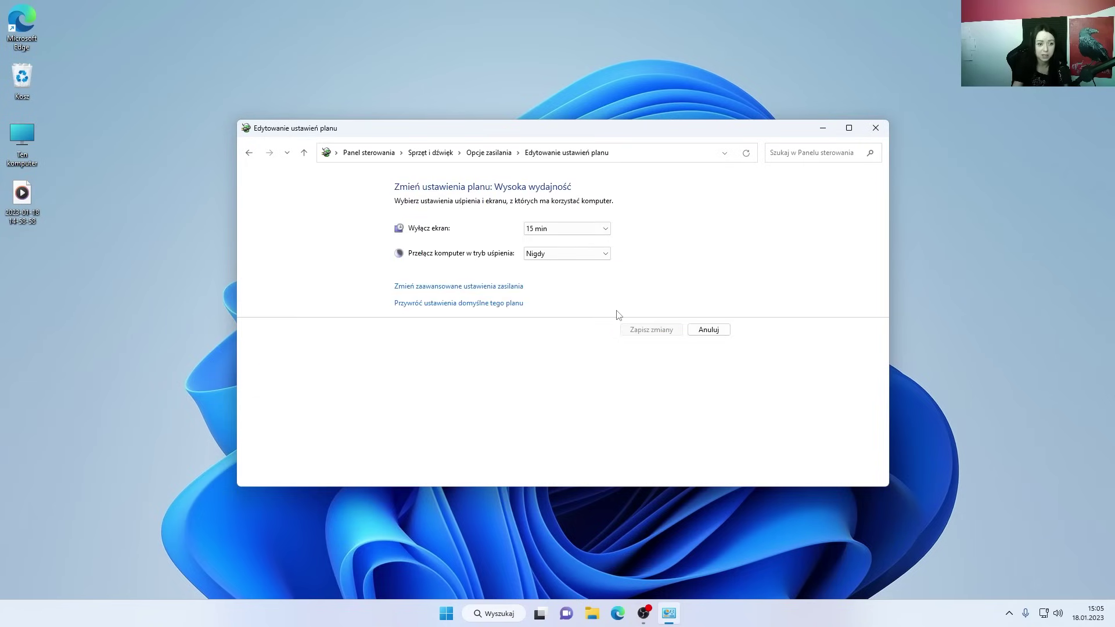
left_click(590, 229)
left_click(627, 232)
left_click(598, 229)
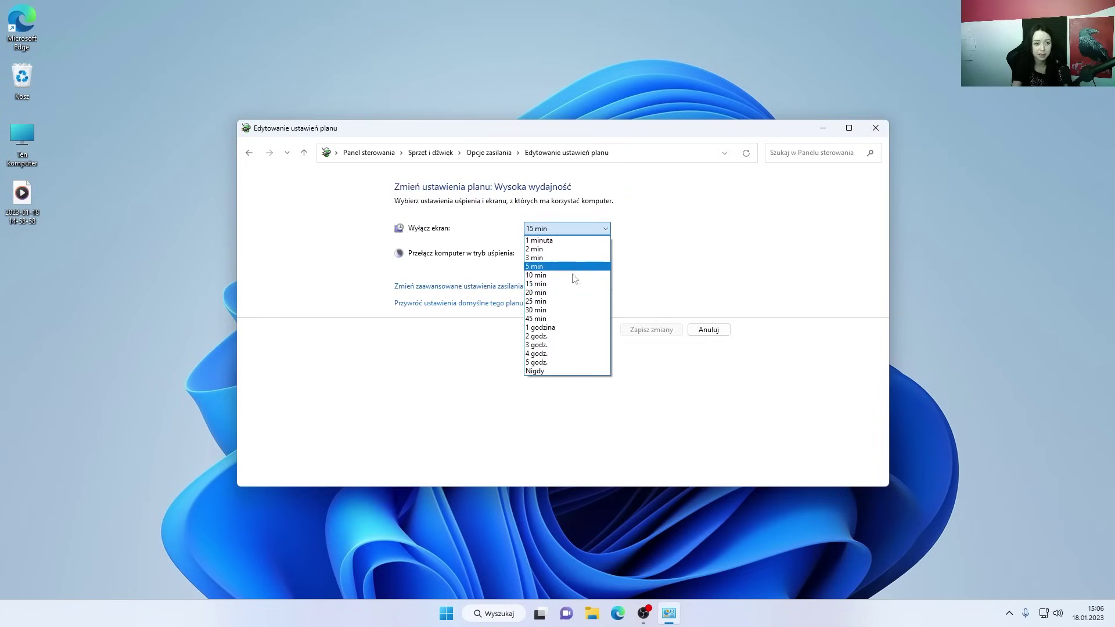
left_click(575, 327)
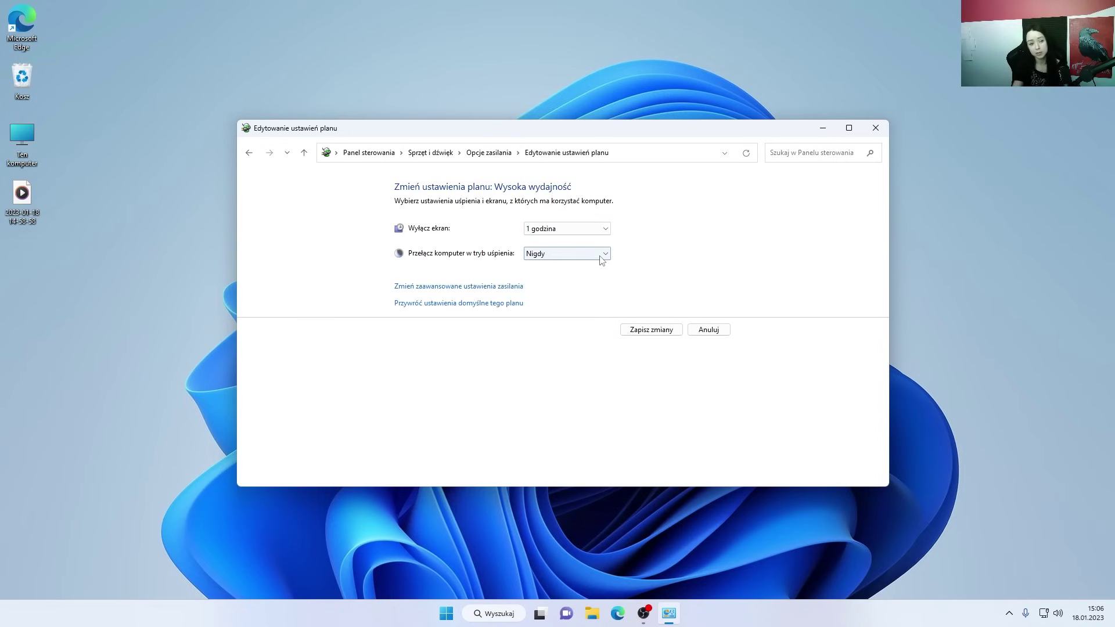
left_click(651, 329)
left_click(414, 323)
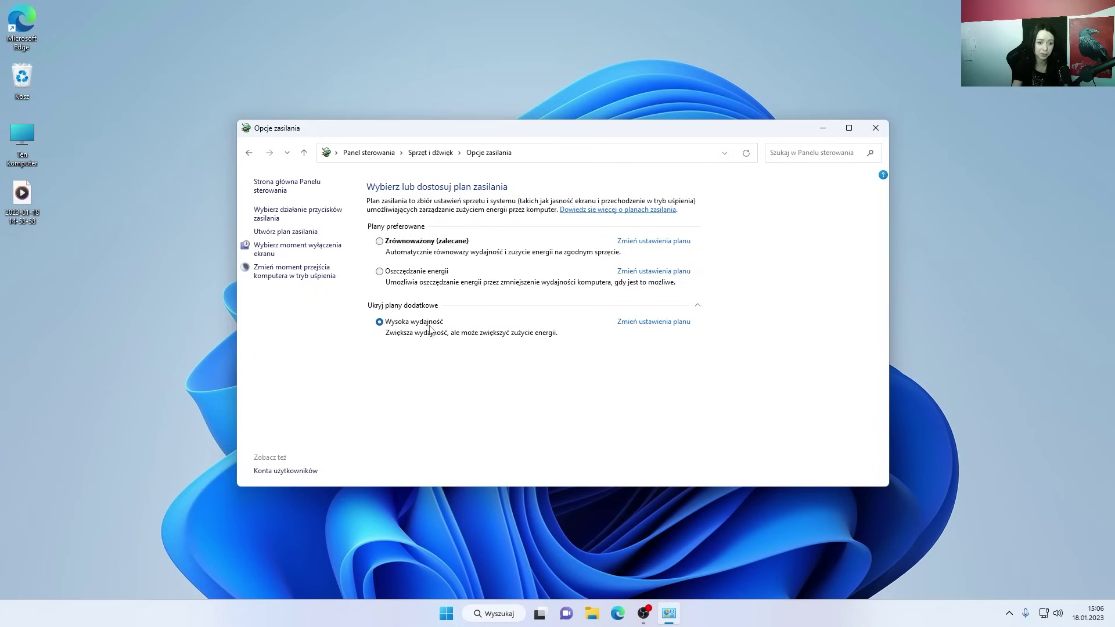
left_click(874, 128)
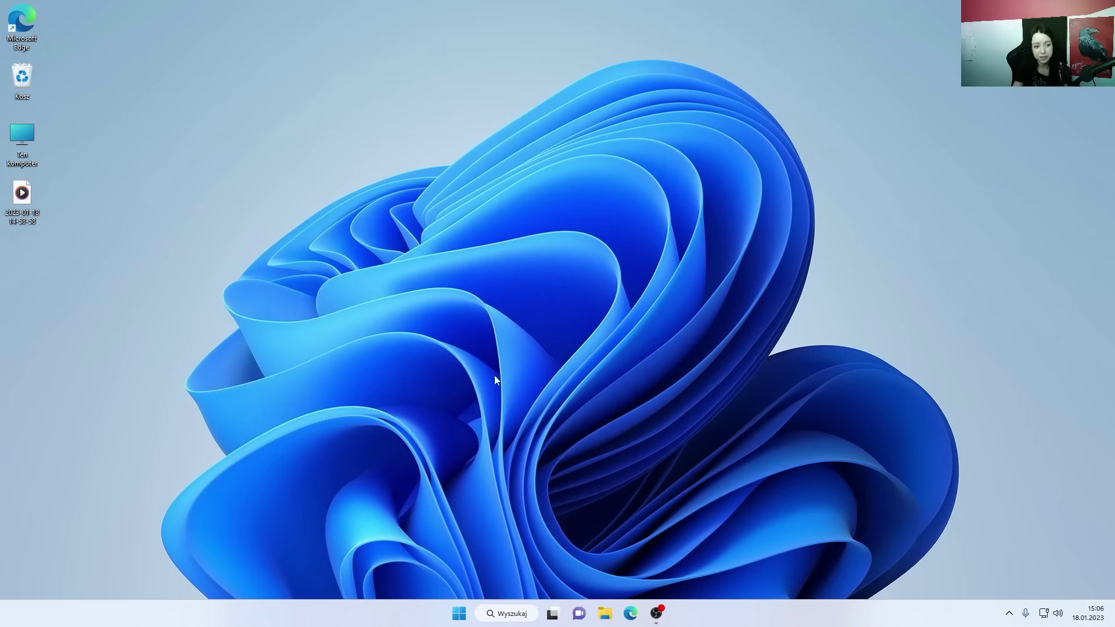
- Open Menedżer zadań, view the application history and performance pages, and maximize the window
right_click(458, 609)
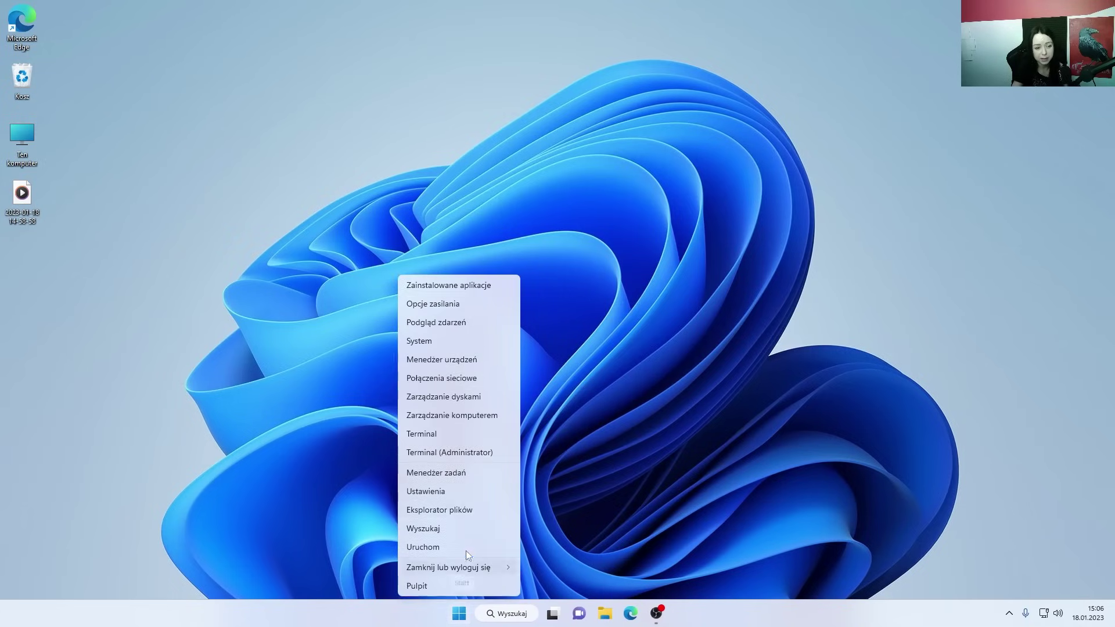
left_click(458, 481)
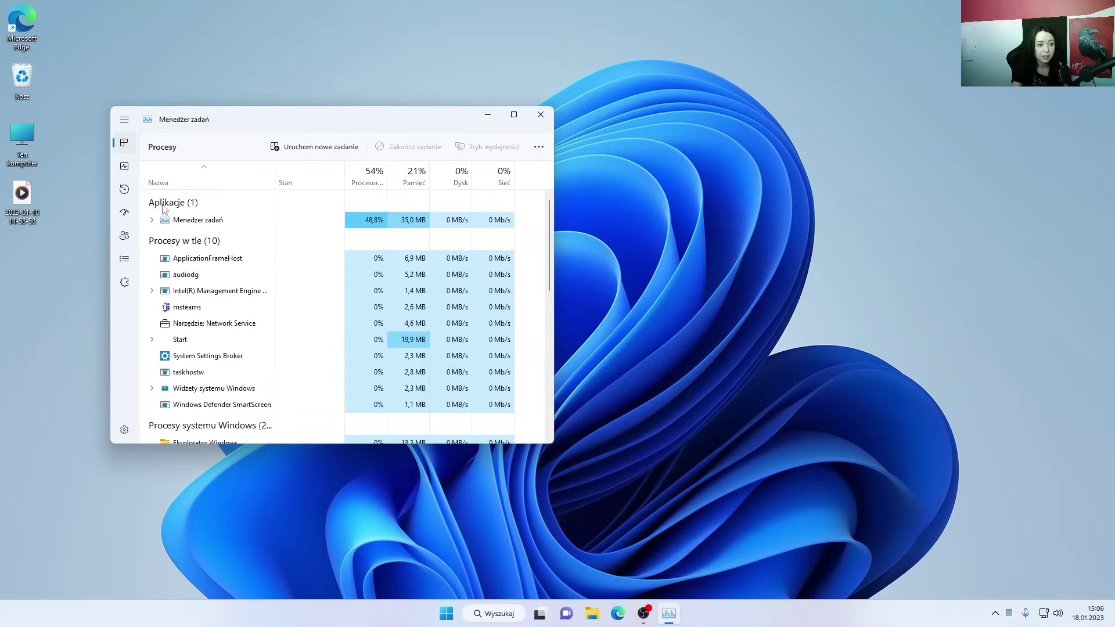
left_click(124, 189)
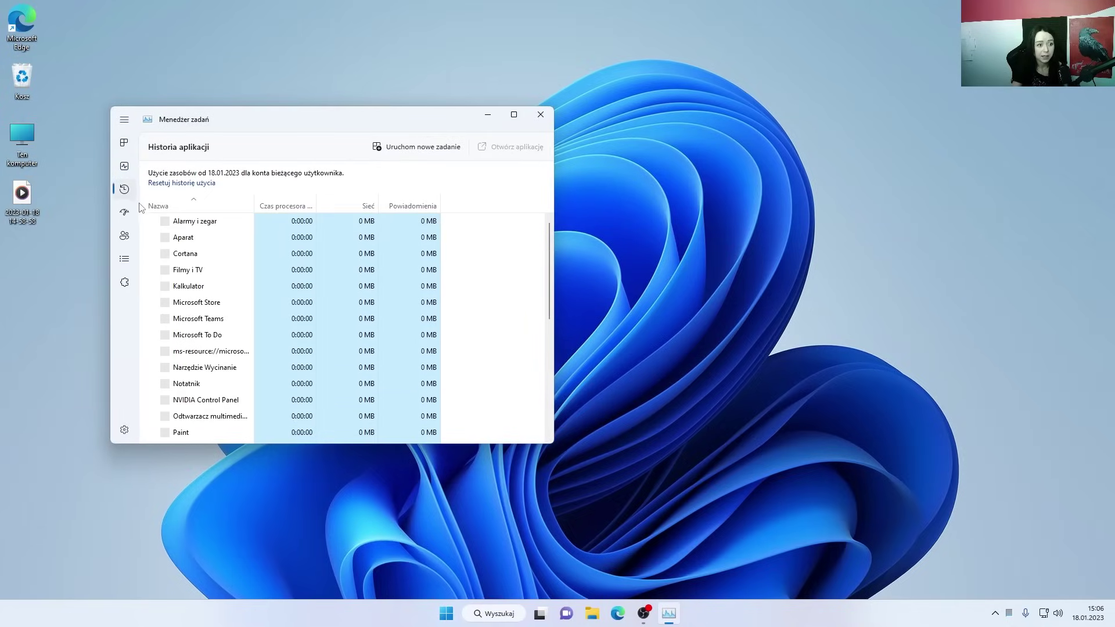
left_click(124, 166)
left_click(514, 114)
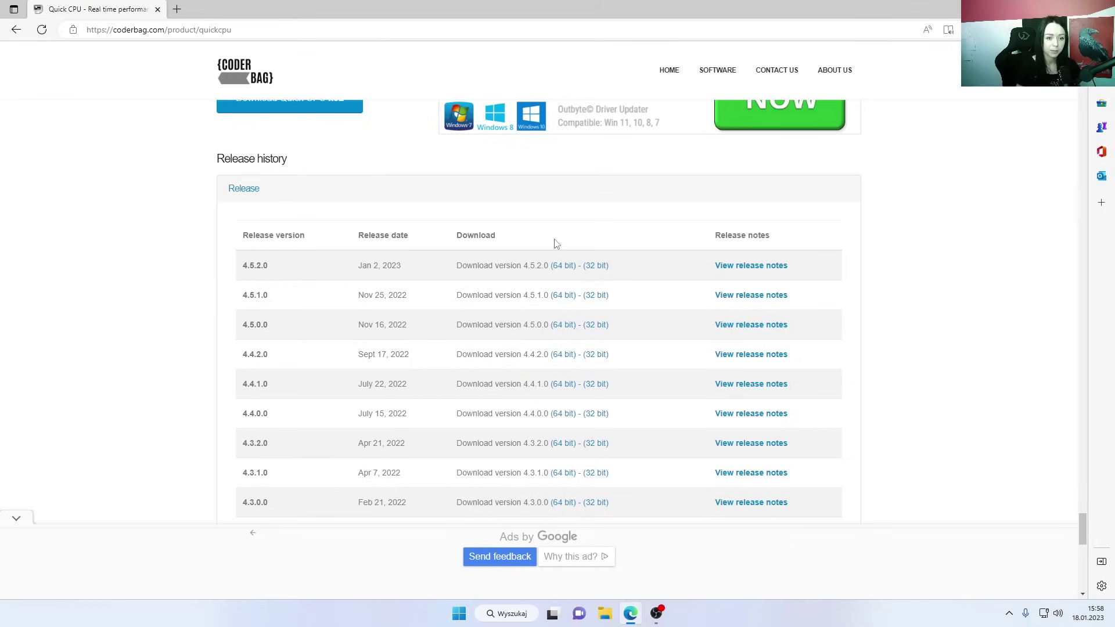
- Download the 64-bit version 4.5.2.0 of Quick CPU, dismiss the advertisement, and open QuickCpuSetup64.zip
left_click(558, 269)
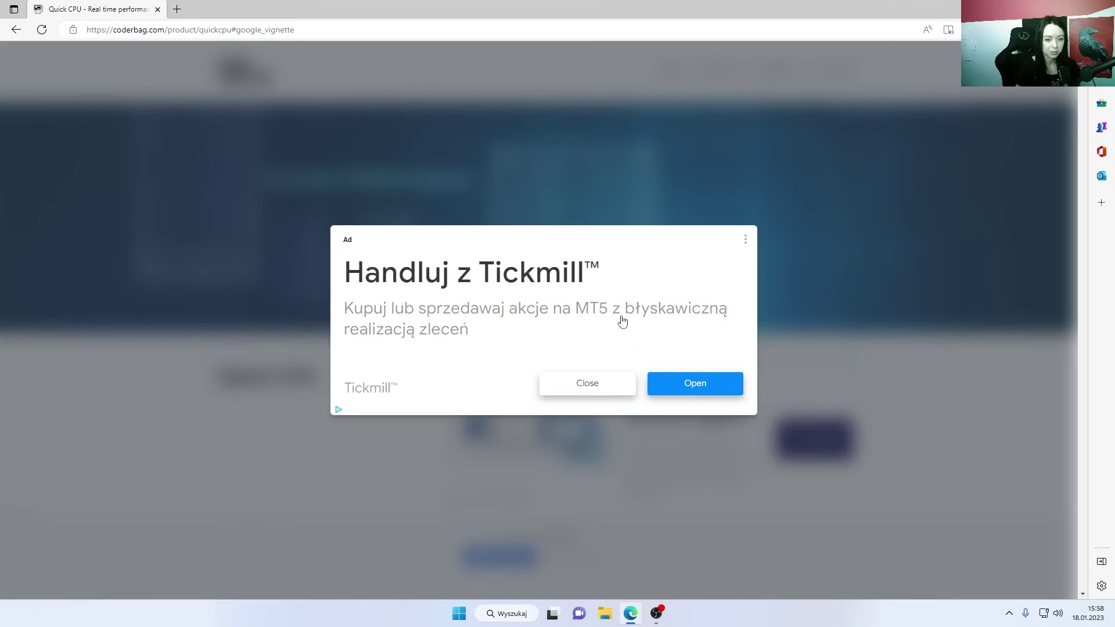
left_click(17, 30)
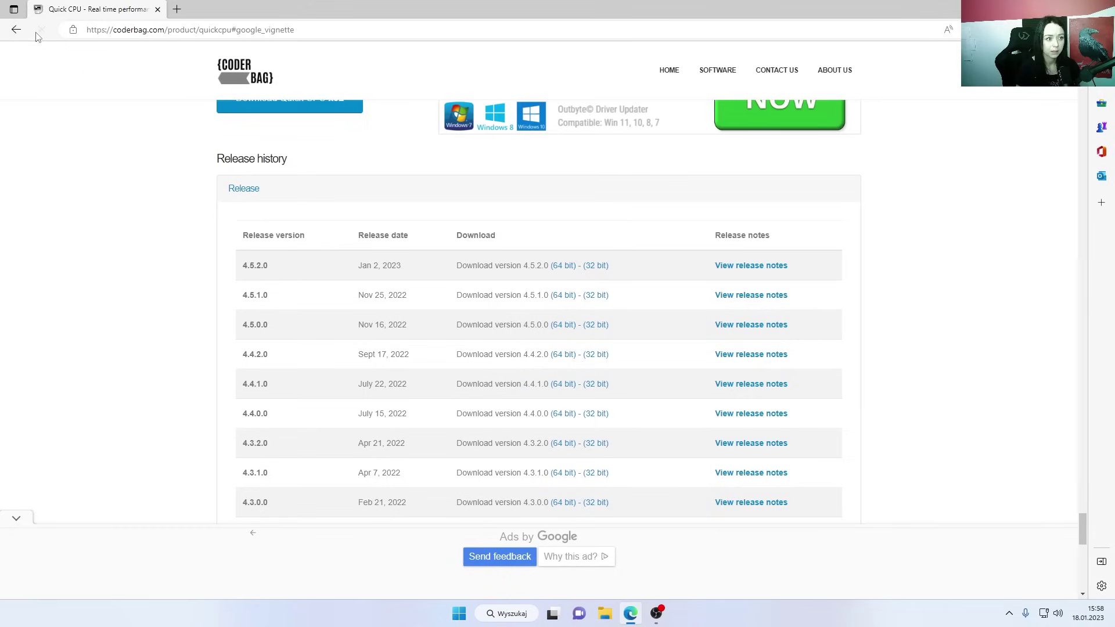
right_click(939, 82)
left_click(981, 93)
- Run the Quick CPU x64 setup from the archive, accept the license terms, and start the installation
double_click(510, 341)
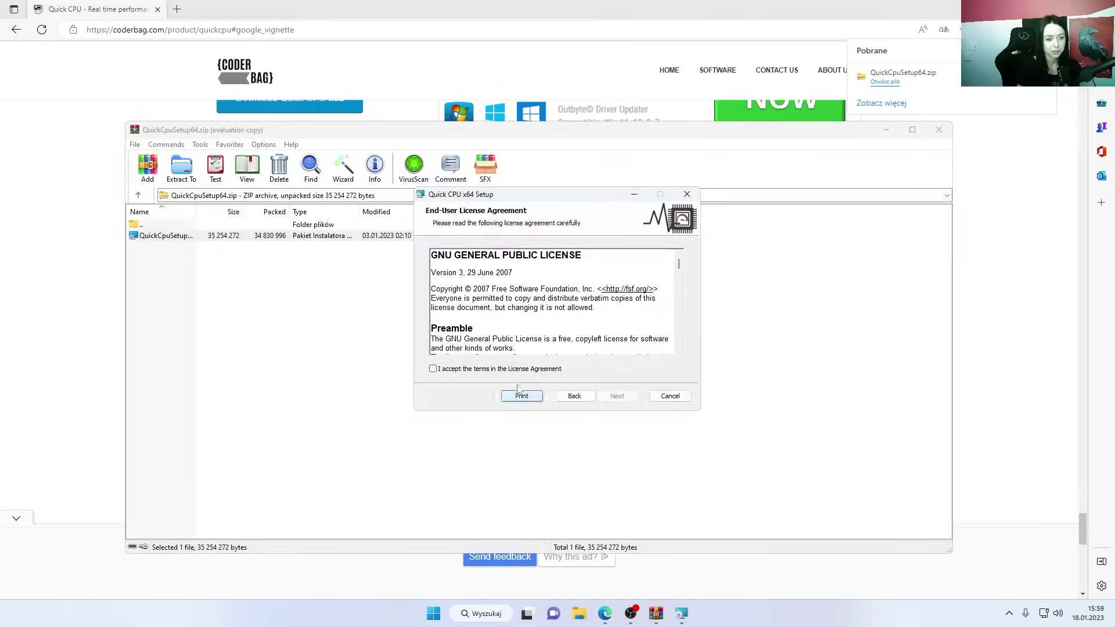
left_click(432, 369)
left_click(615, 396)
left_click(609, 396)
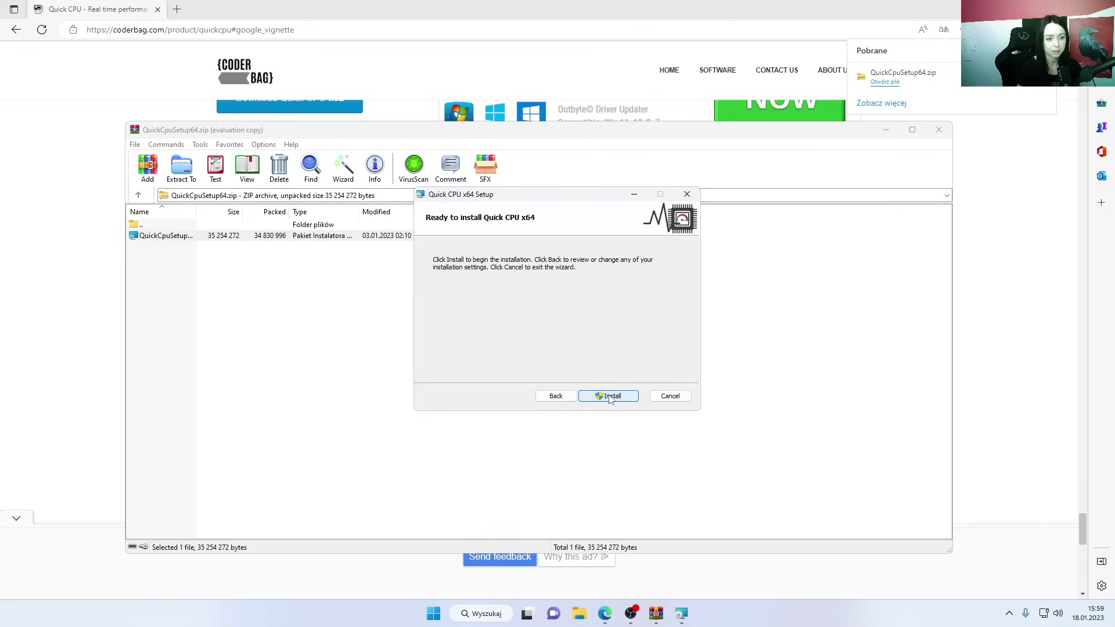
left_click(608, 397)
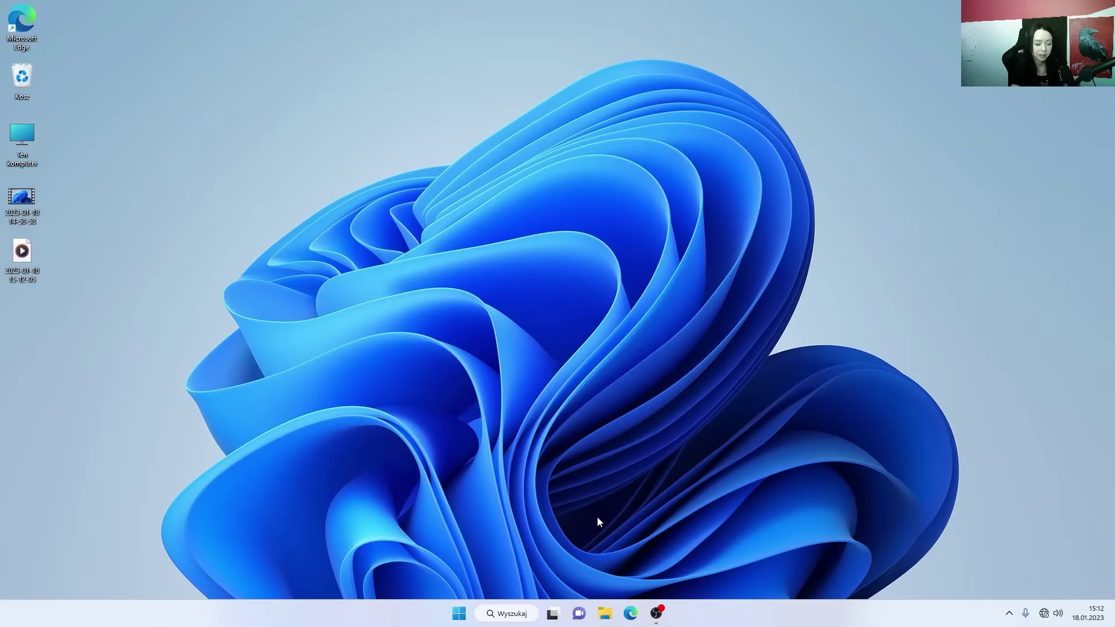
- Search Windows for "ust", open Ustawienia, and go to the Tło page of Personalizacja
left_click(521, 619)
type("ust")
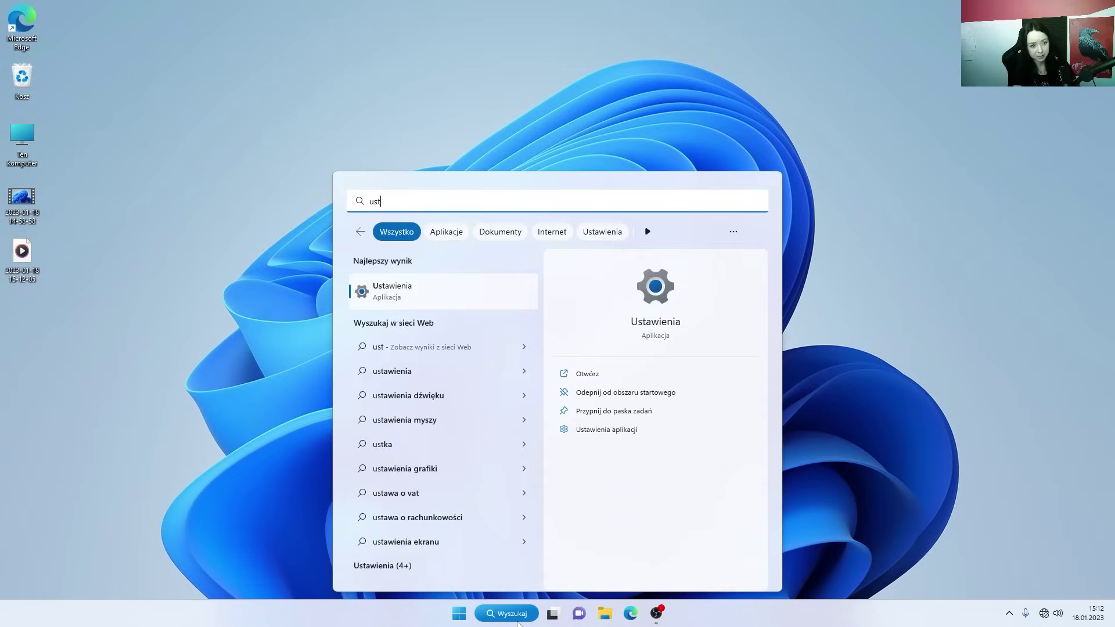
key("Return")
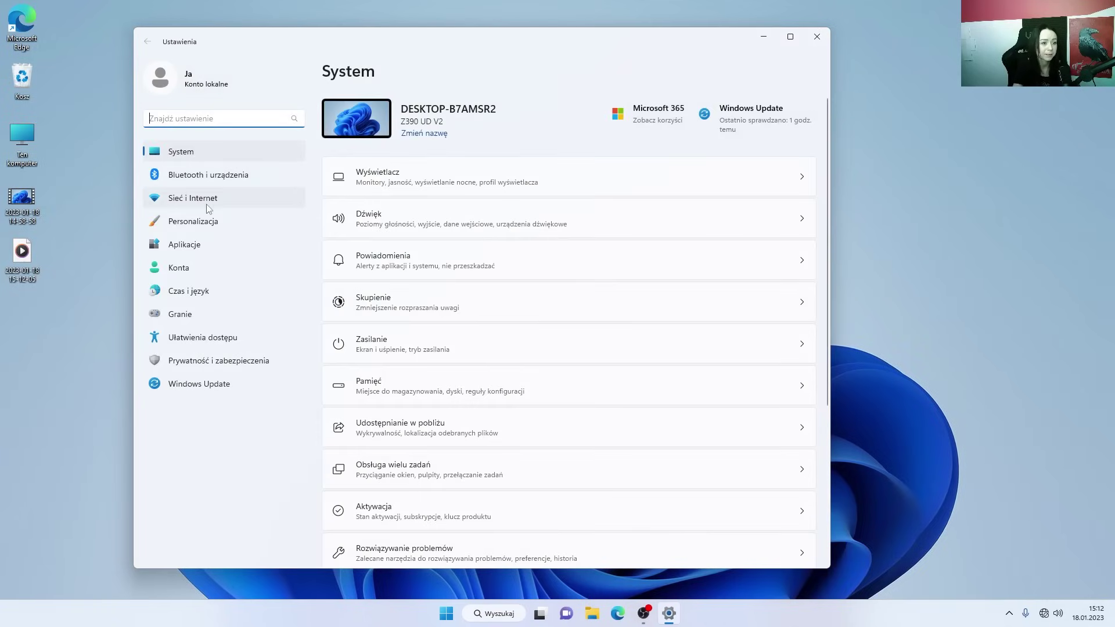
left_click(233, 223)
left_click(573, 259)
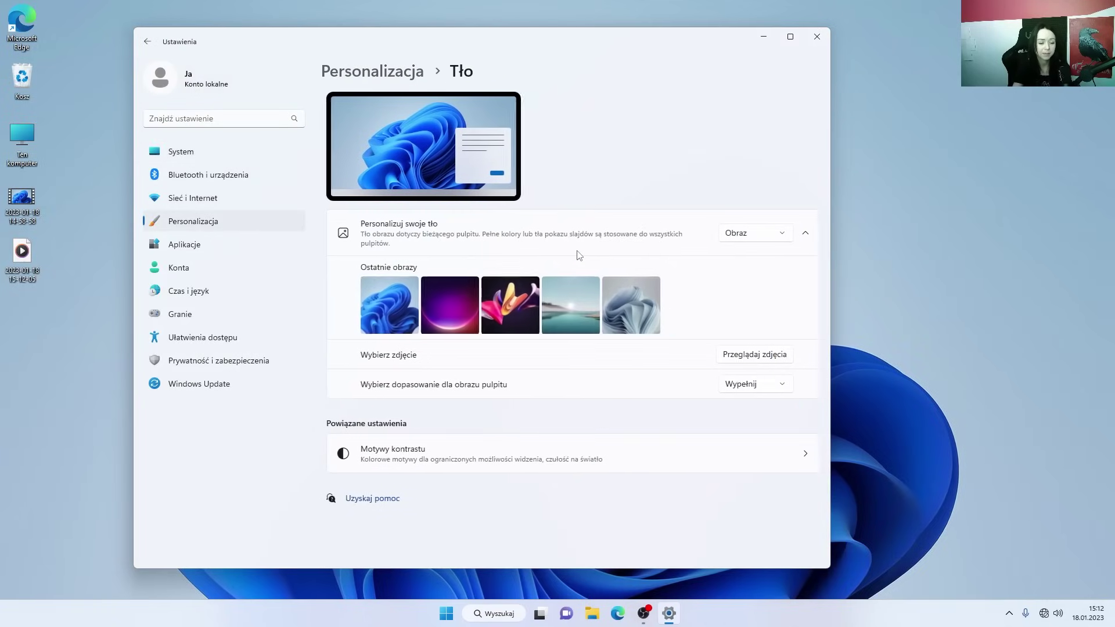
- Examine the background types offered for Personalizuj swoje tło and compare the choices without changing the wallpaper
left_click(775, 236)
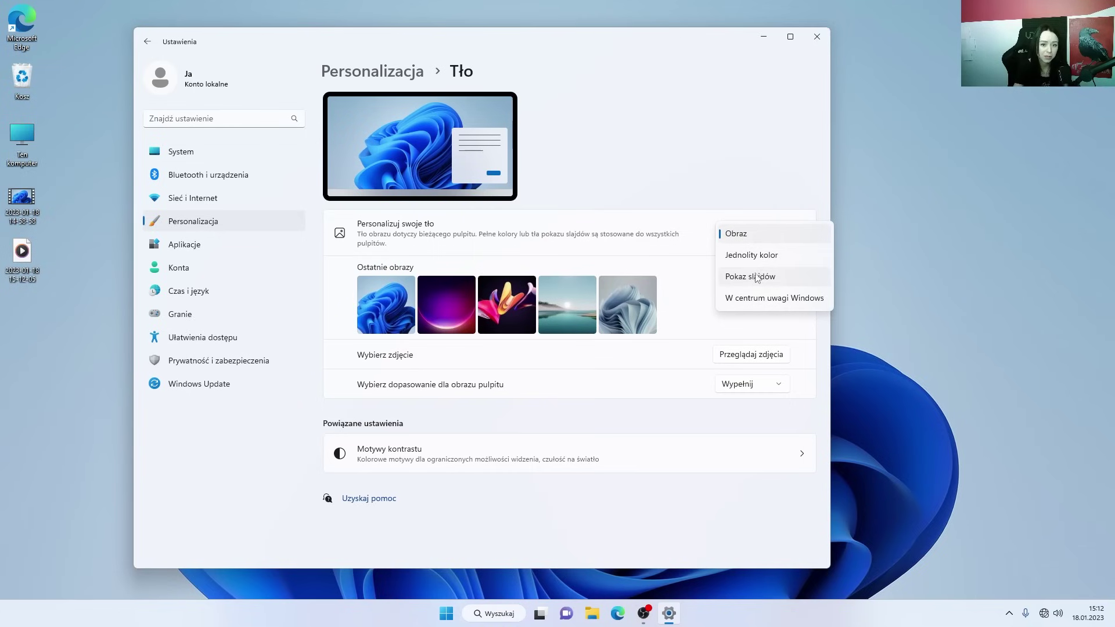
left_click(602, 60)
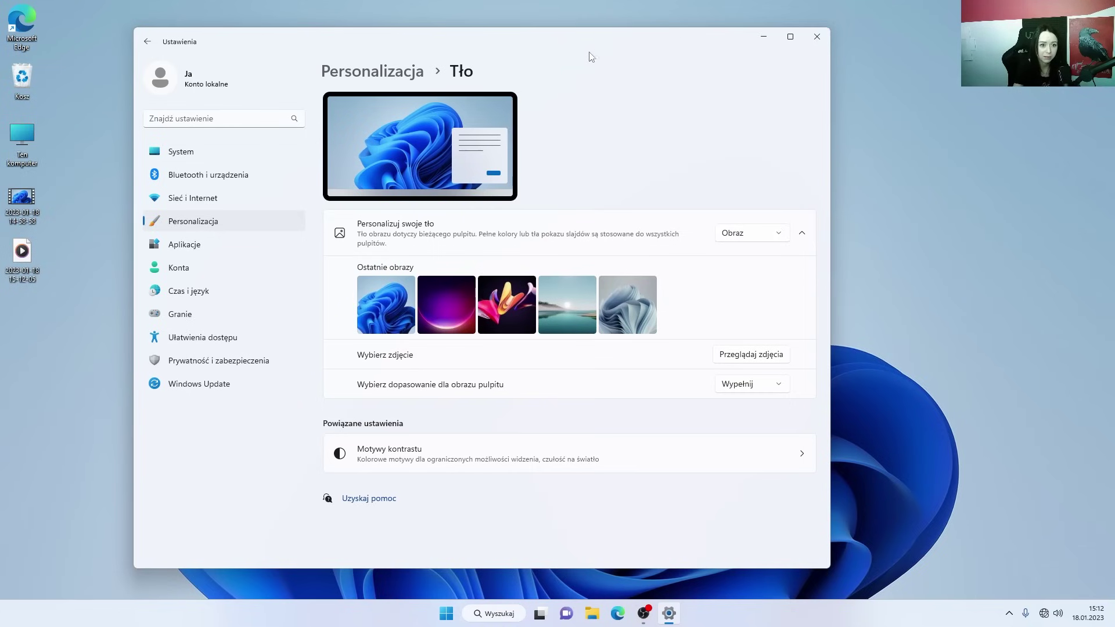
key("super+d")
left_click_drag(490, 434, 515, 77)
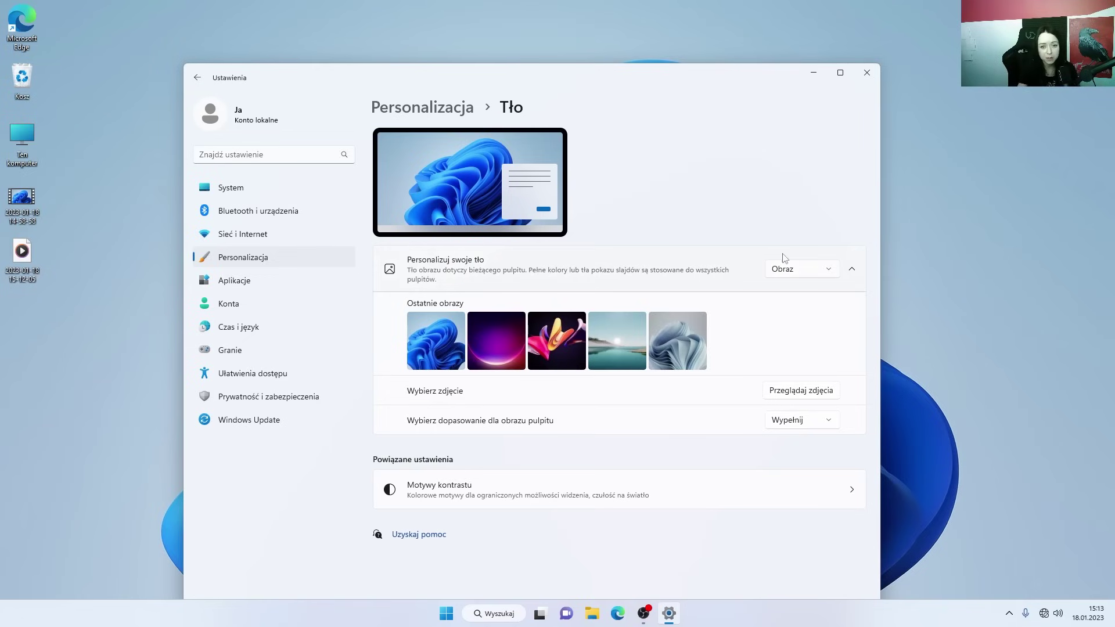
left_click(830, 271)
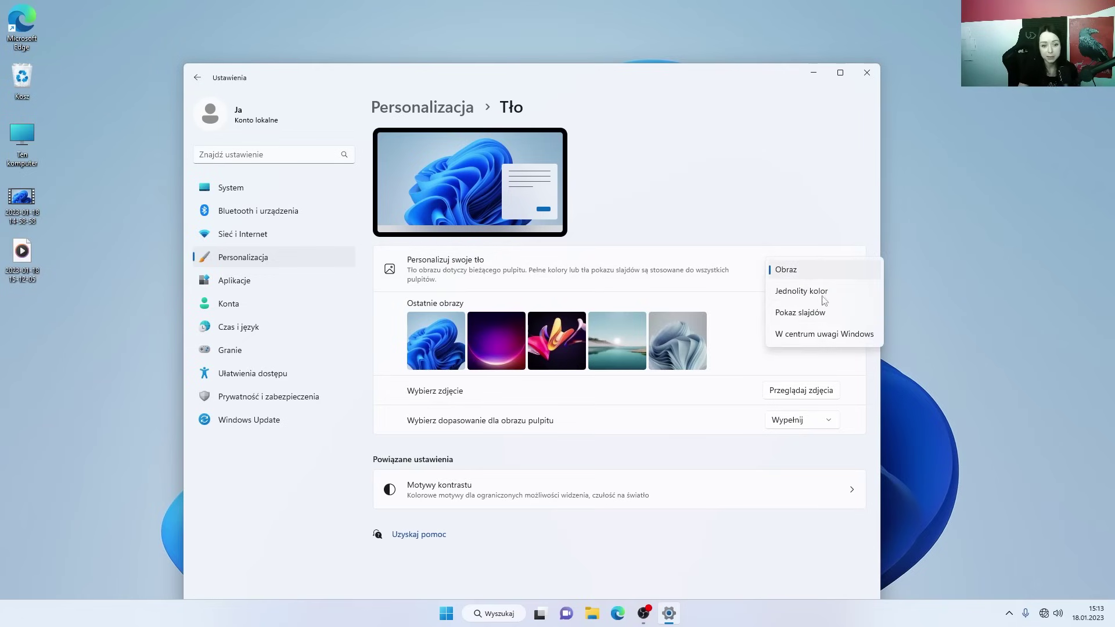
left_click(763, 224)
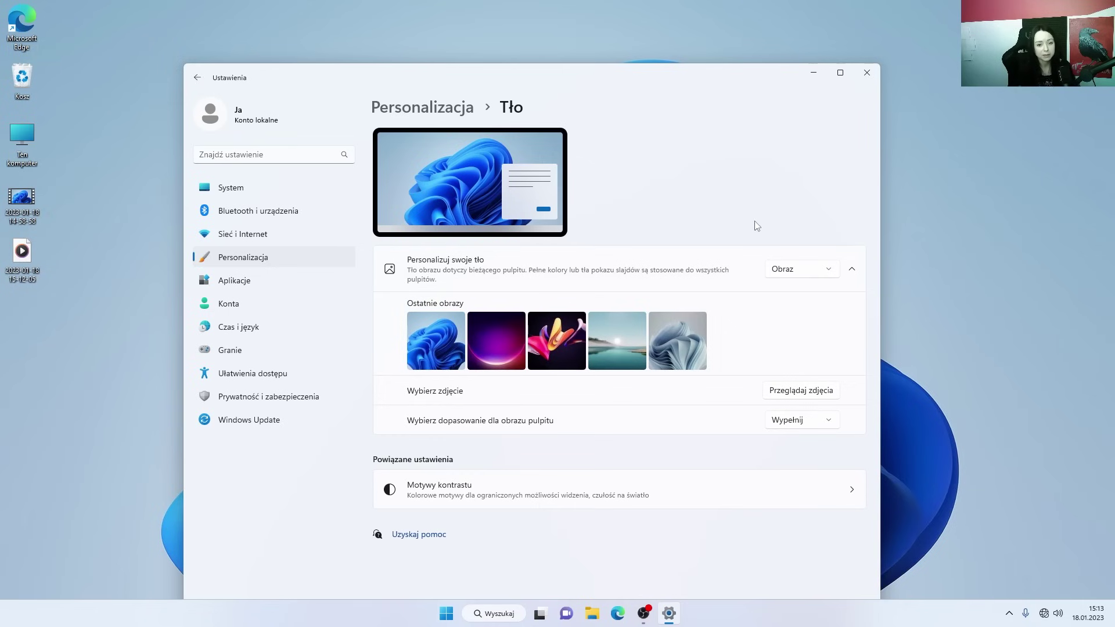
left_click_drag(583, 74, 597, 55)
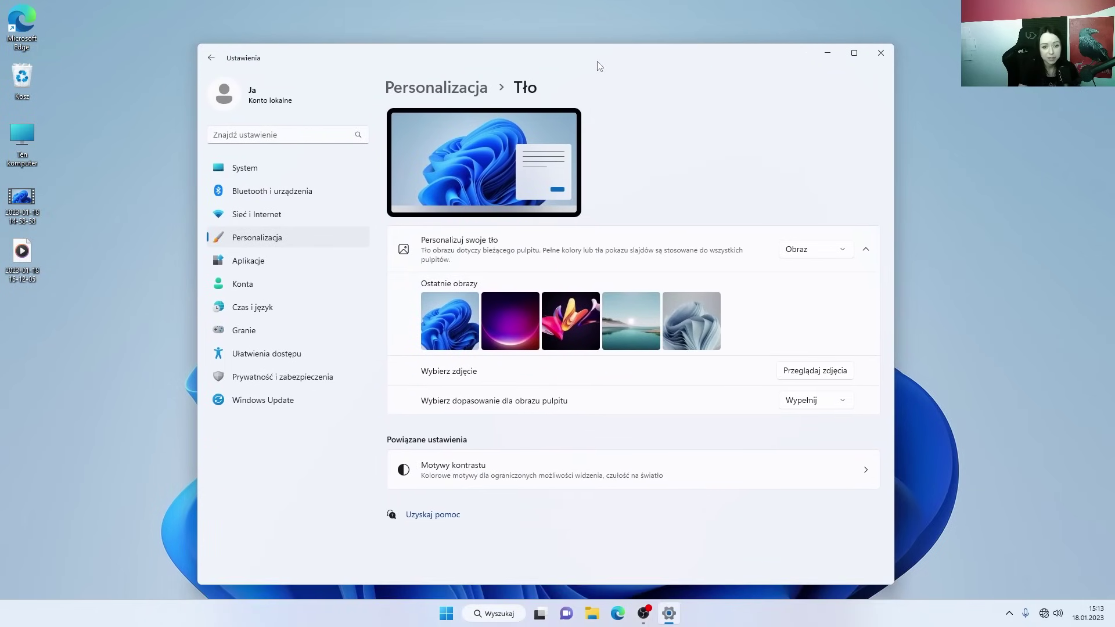
left_click(846, 252)
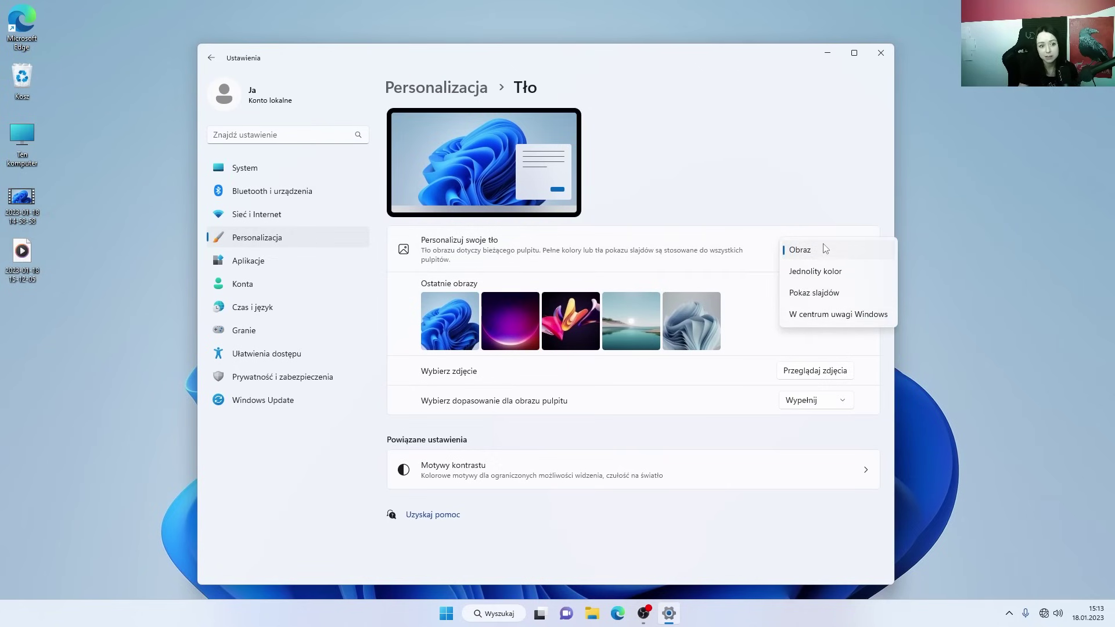
left_click(796, 204)
left_click_drag(480, 65, 545, 45)
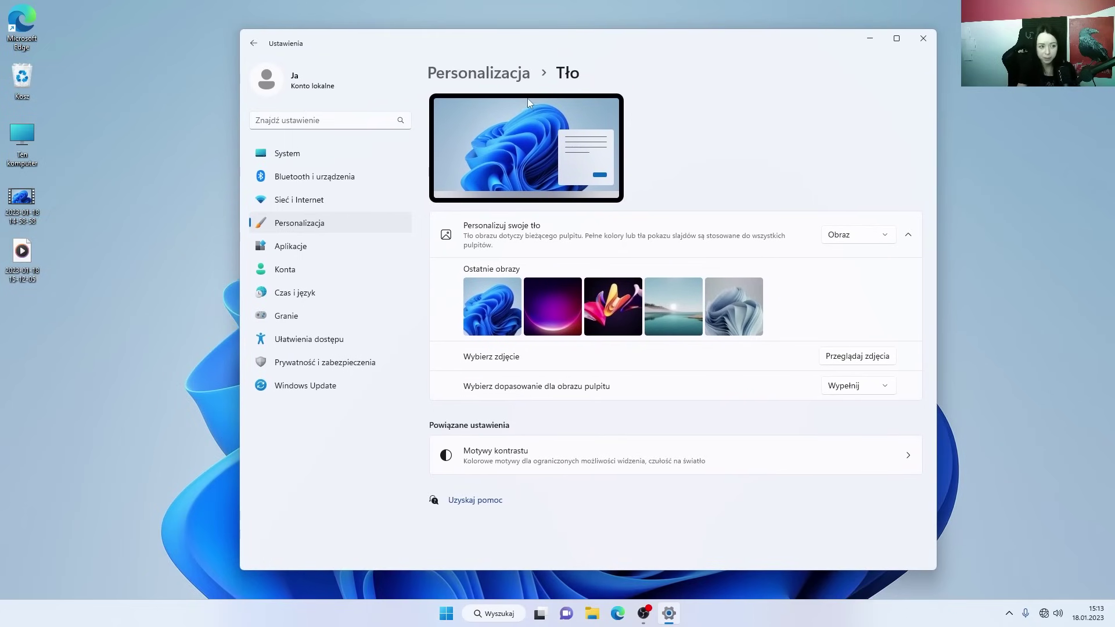
left_click(887, 234)
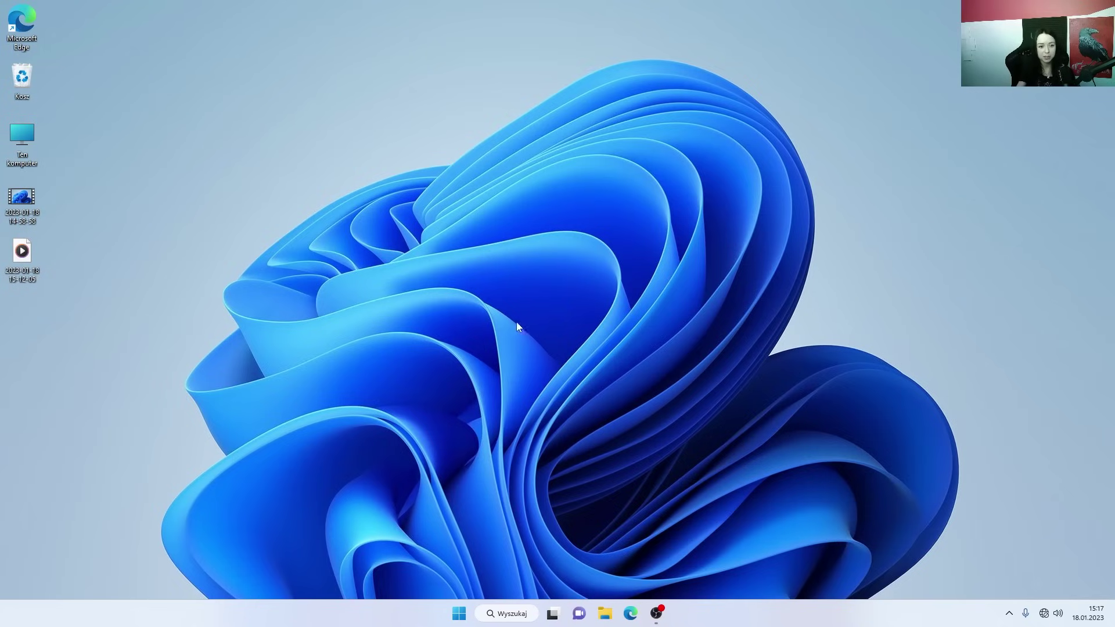
- Open Panel sterowania NVIDIA from the desktop and choose Użyj zaawansowanych ustawień obrazu 3D for the image settings with preview
right_click(481, 317)
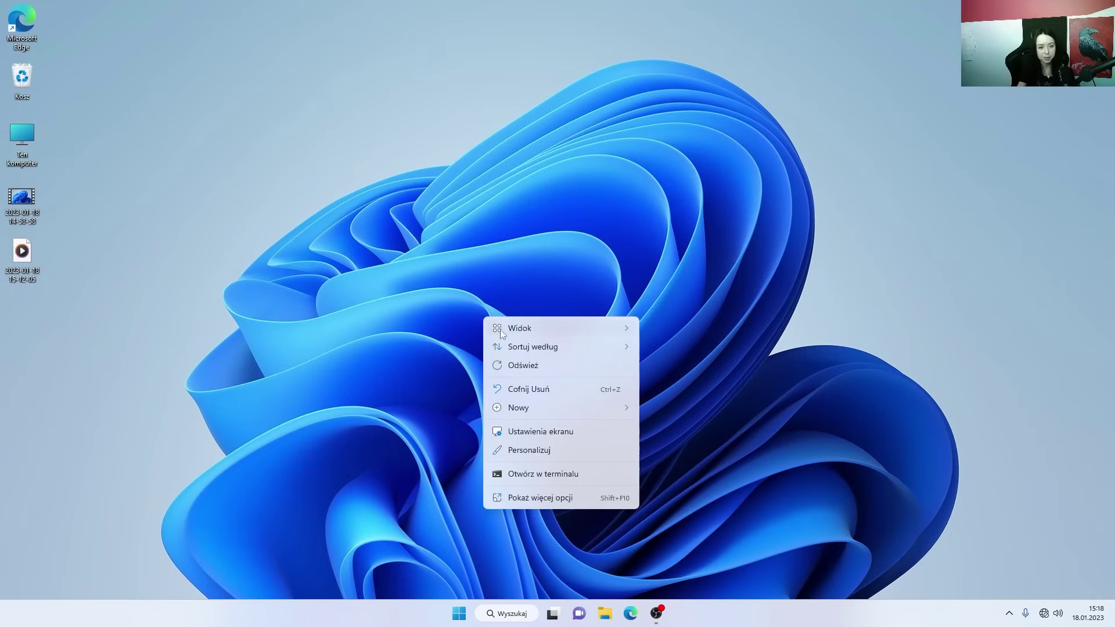
left_click(545, 502)
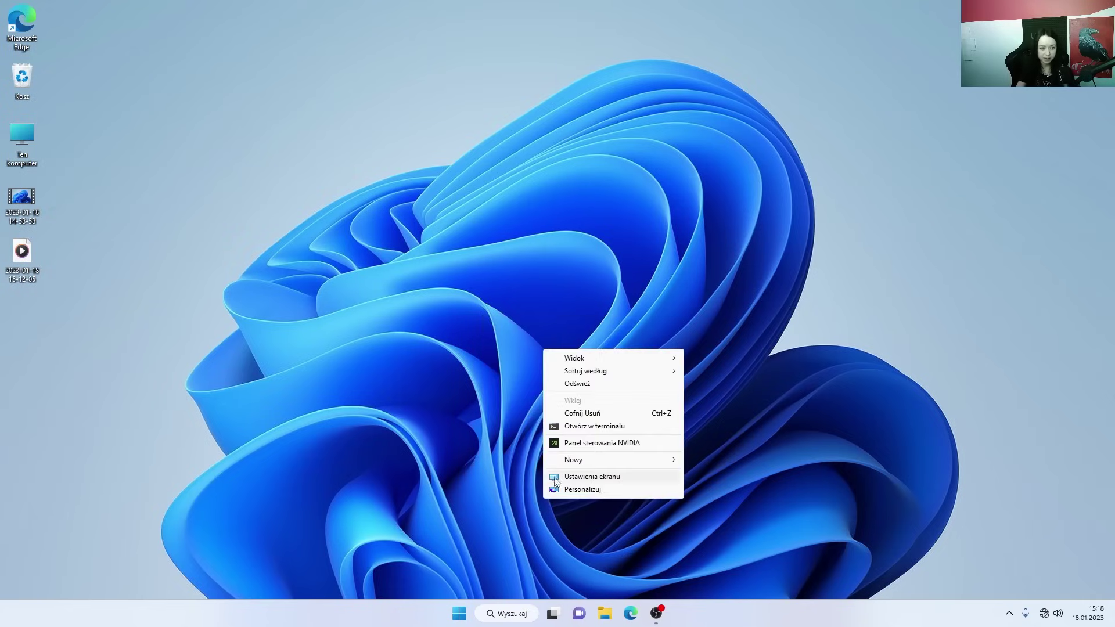
left_click(576, 447)
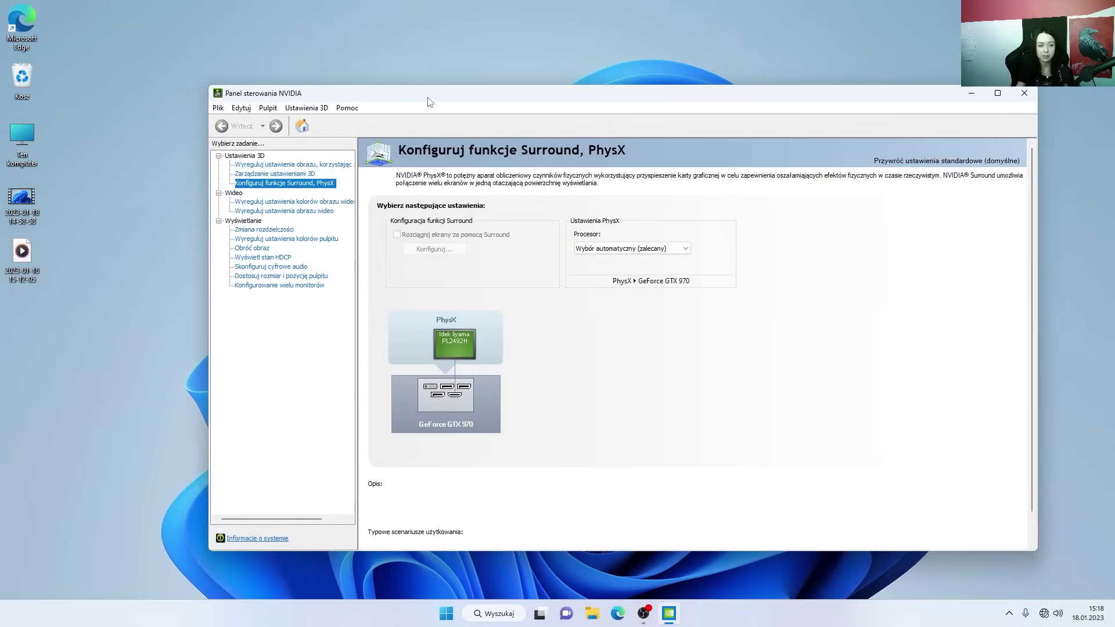
left_click(296, 166)
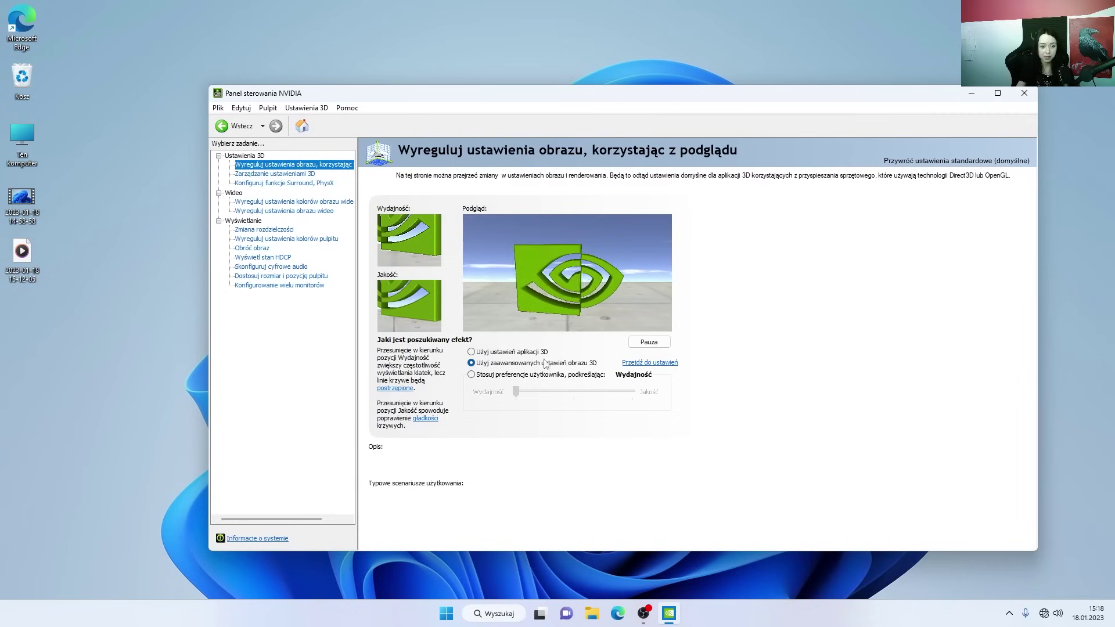
left_click(539, 374)
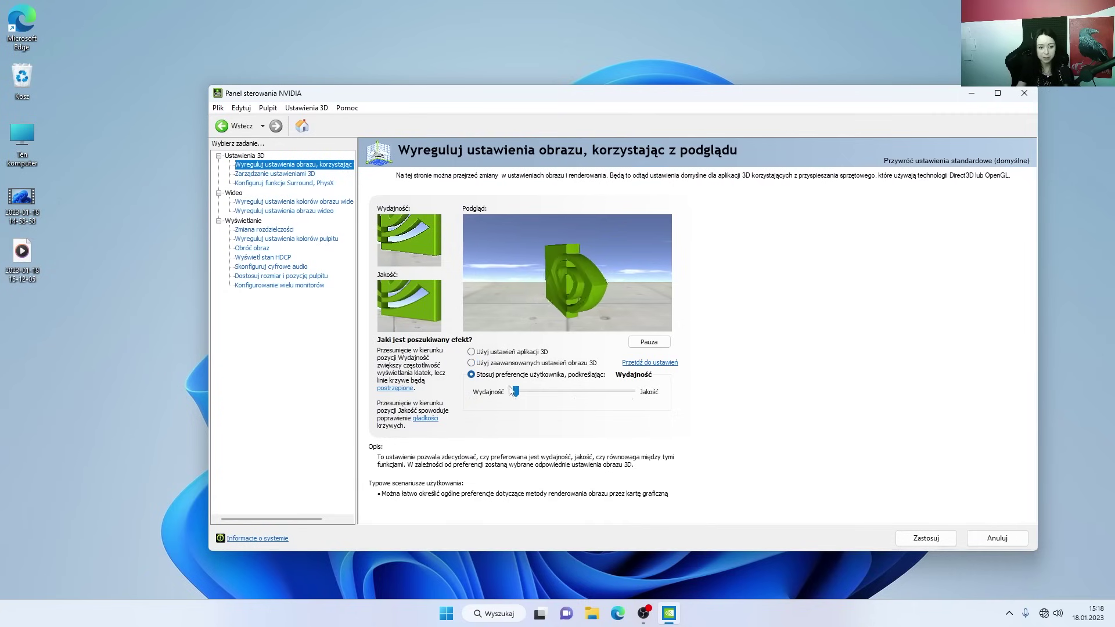
left_click(511, 363)
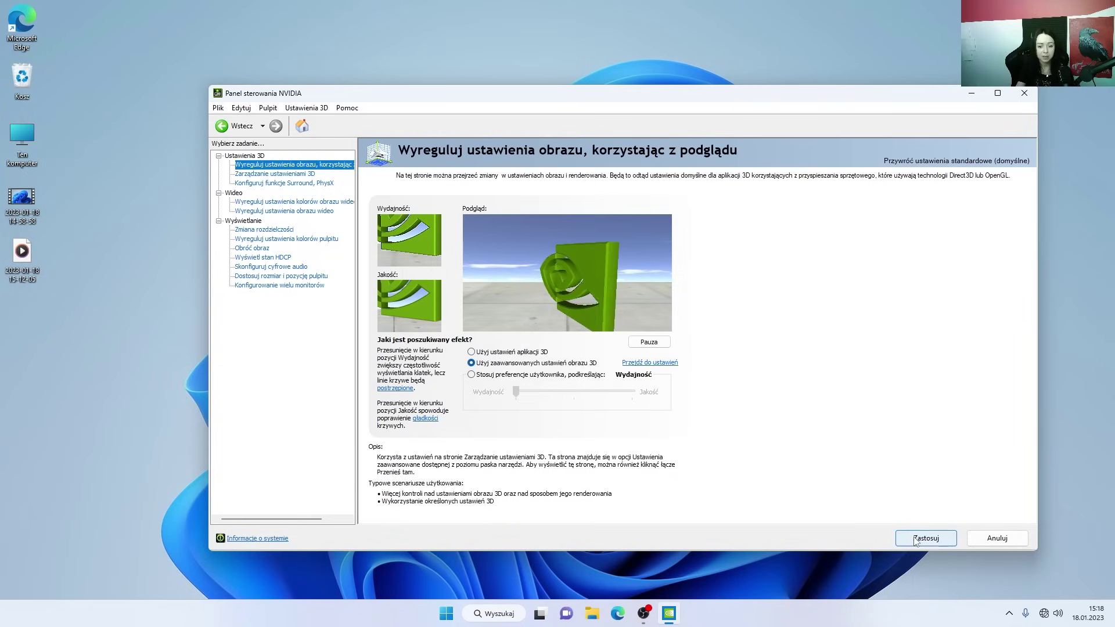
- On the Zarządzanie ustawieniami 3D page, set Filtrowanie tekstur - jakość to Wydajność in the global settings
left_click(306, 177)
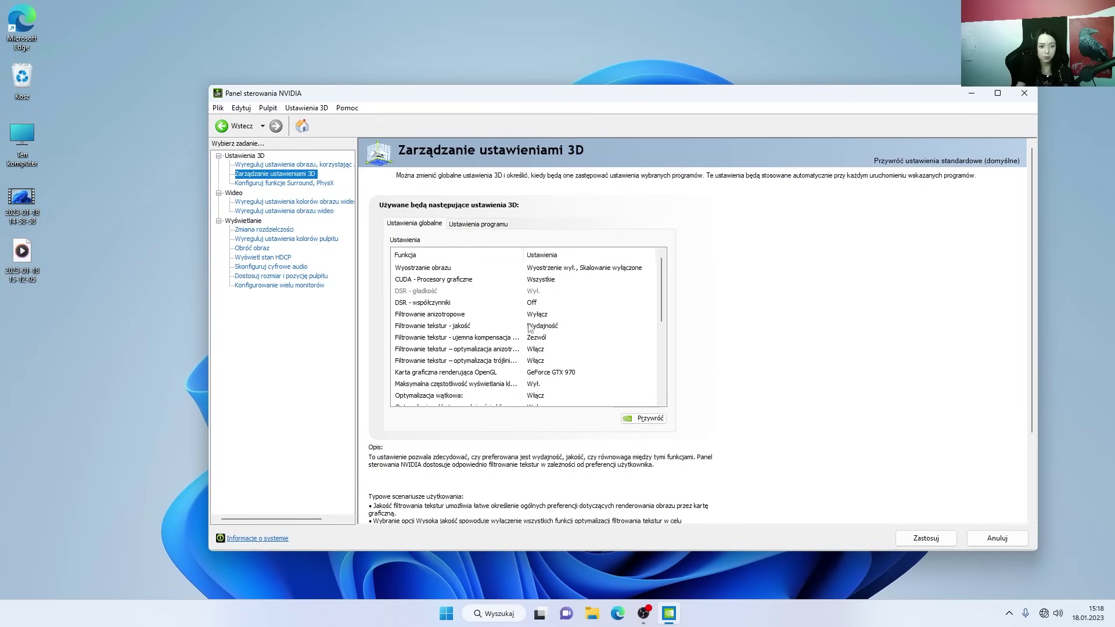
left_click(555, 328)
left_click(572, 327)
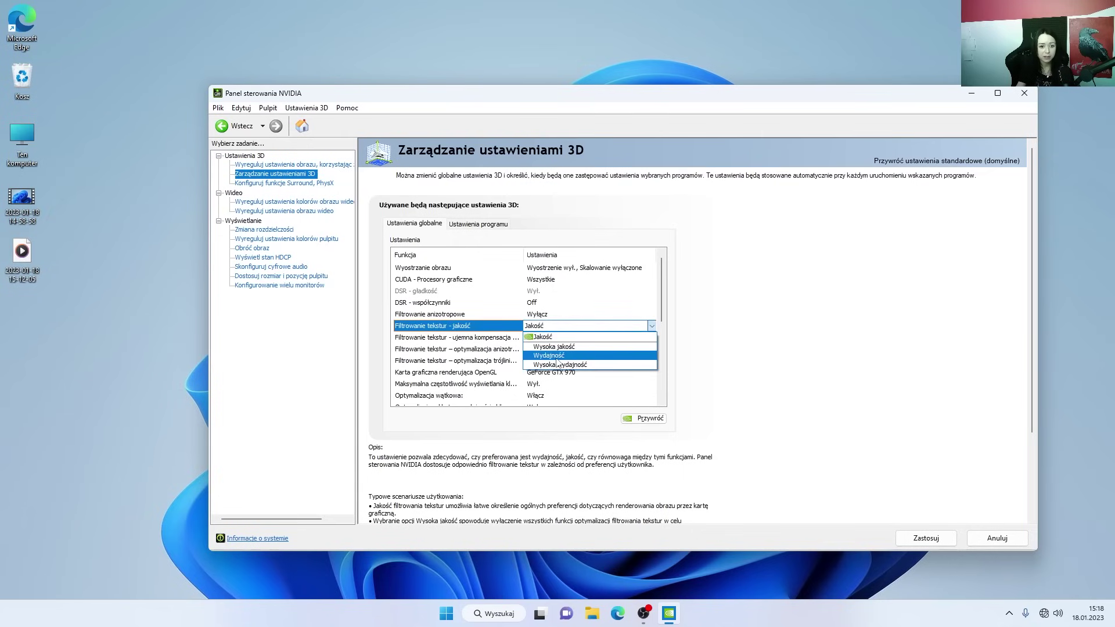
left_click(554, 356)
- Set Karta graficzna renderująca OpenGL to GeForce GTX 970 in the global 3D settings
left_click_drag(663, 298, 664, 320)
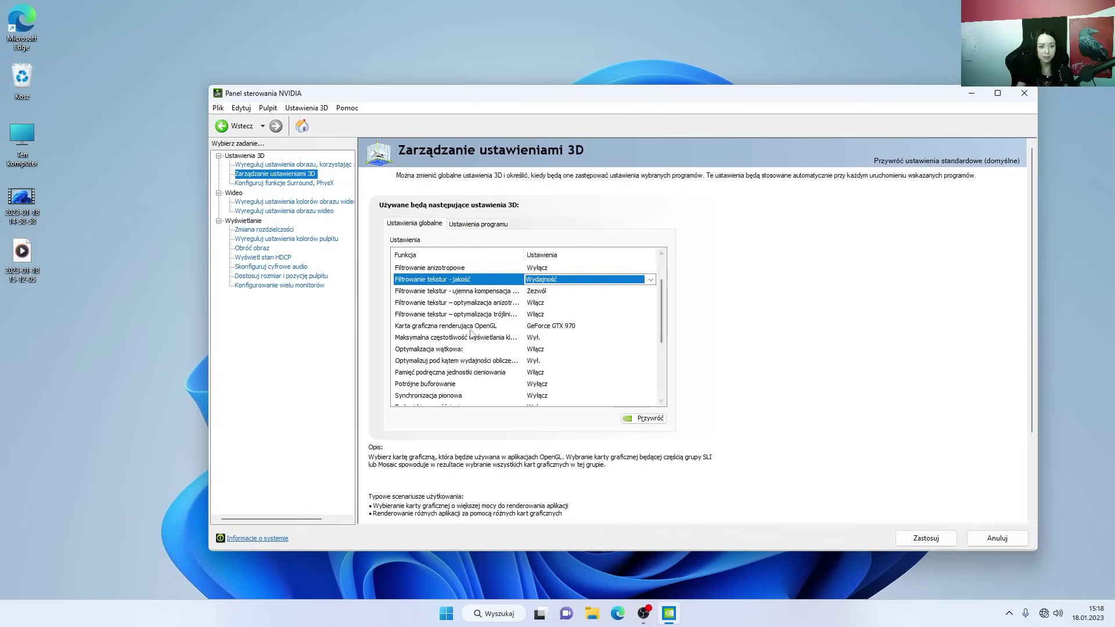
left_click(563, 329)
left_click(566, 326)
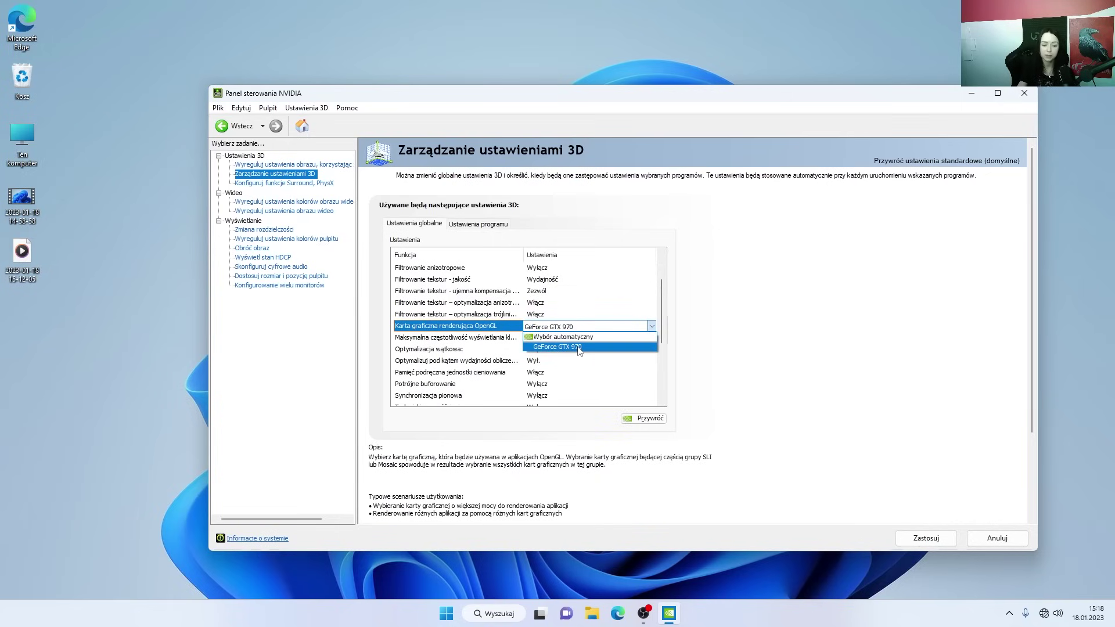
left_click(579, 347)
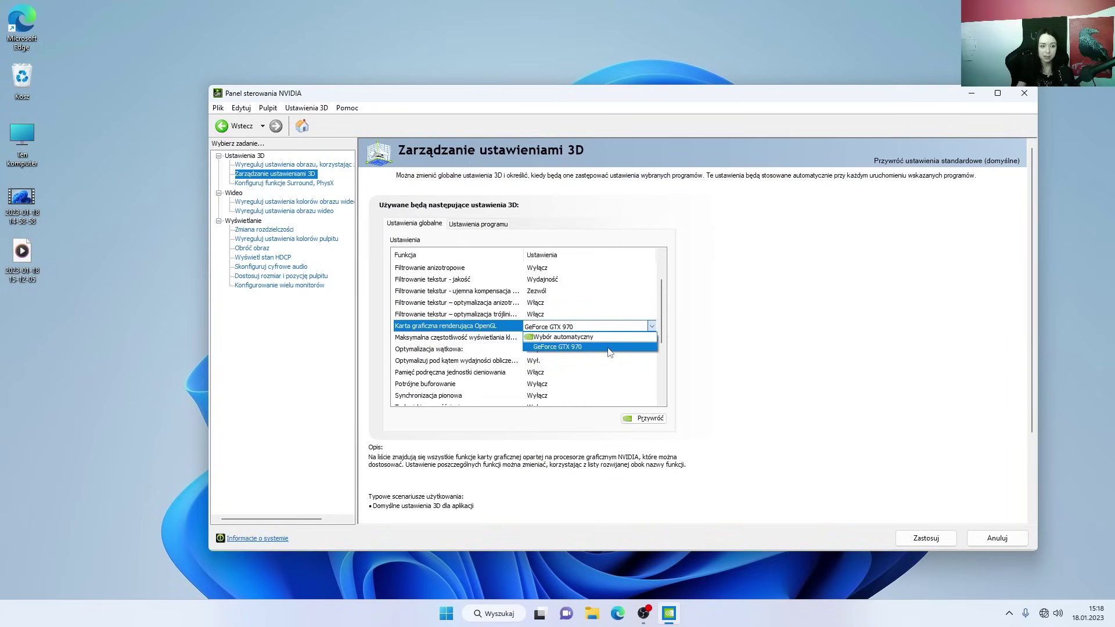
left_click(599, 347)
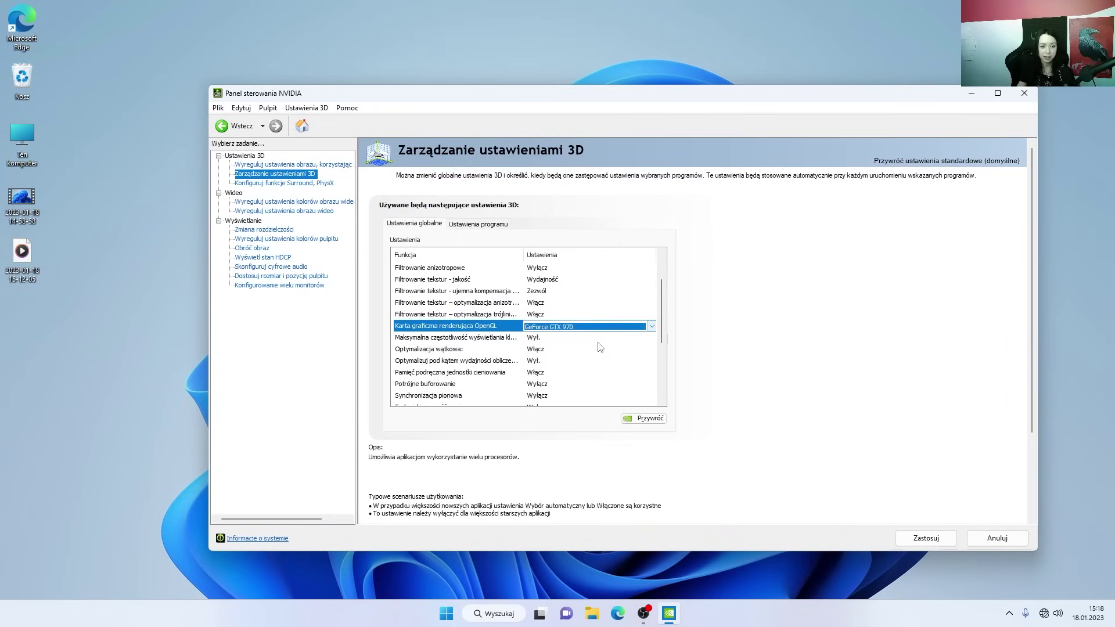
- Set Tryb zarządzania energią to Preferuj maksymalną wydajność in the global 3D settings
scroll(552, 314, "down", 2)
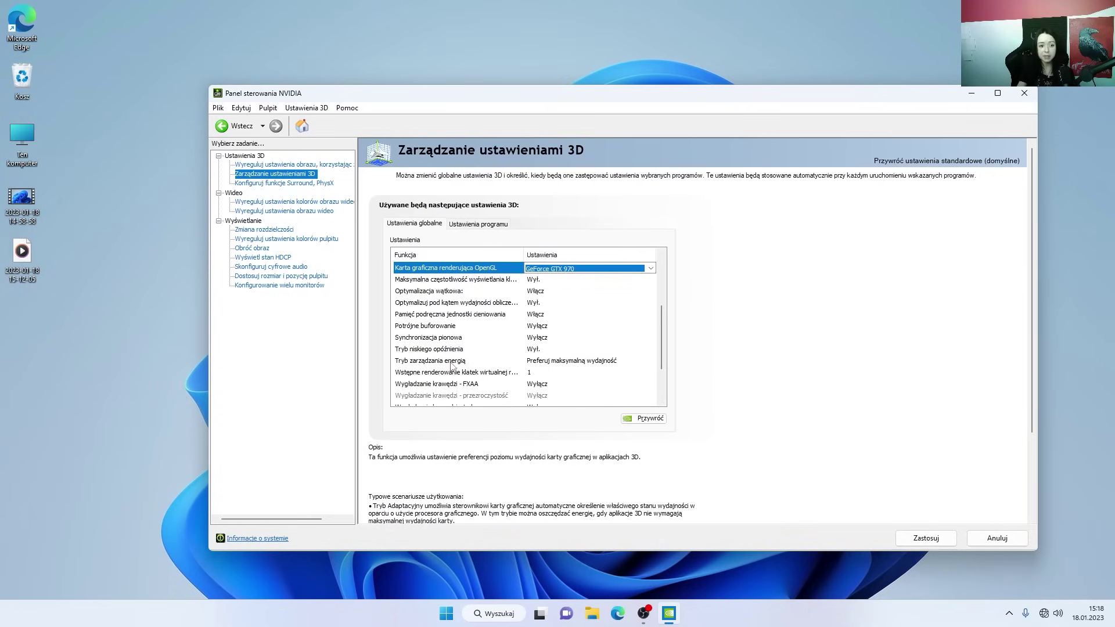
left_click(568, 362)
left_click(569, 361)
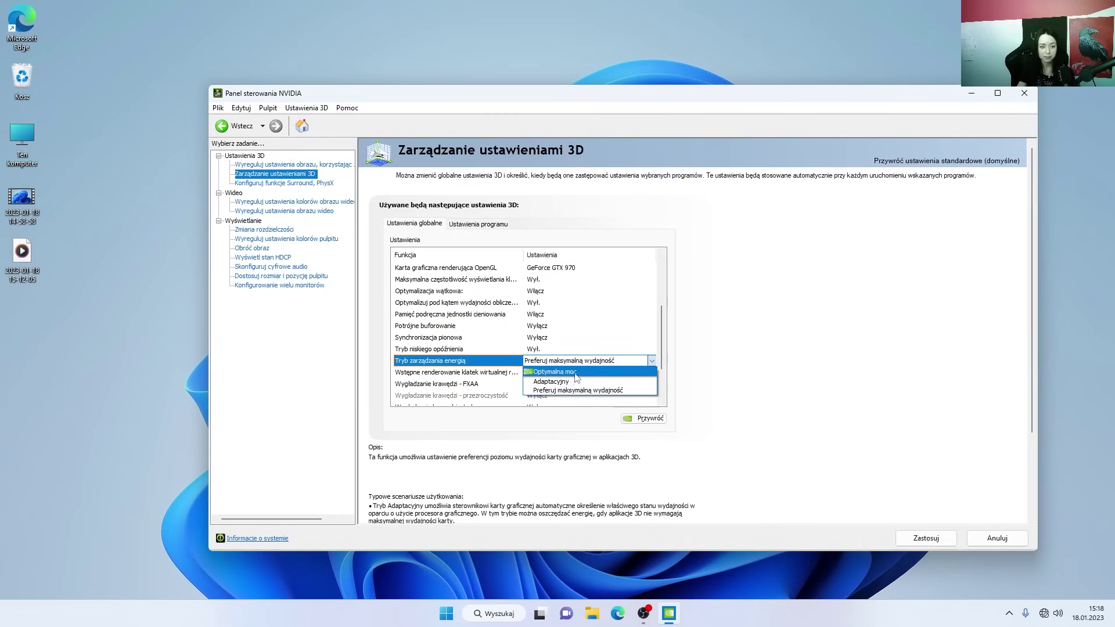
left_click(578, 392)
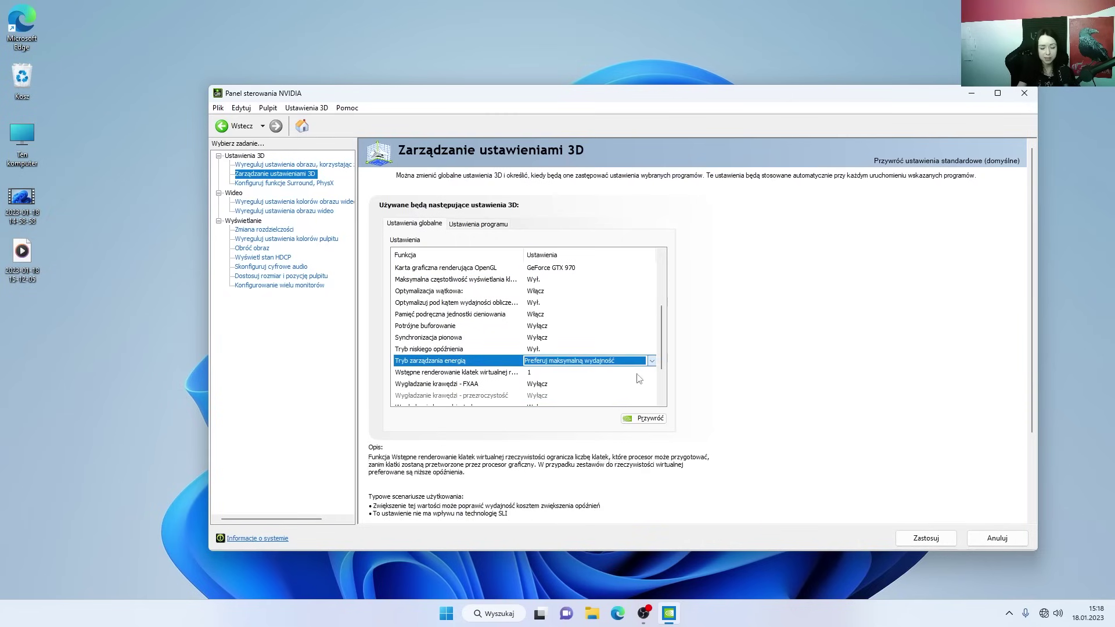
- Review the remaining global 3D settings and set Optymalizacja wątkowa to Włącz
scroll(660, 340, "down", 2)
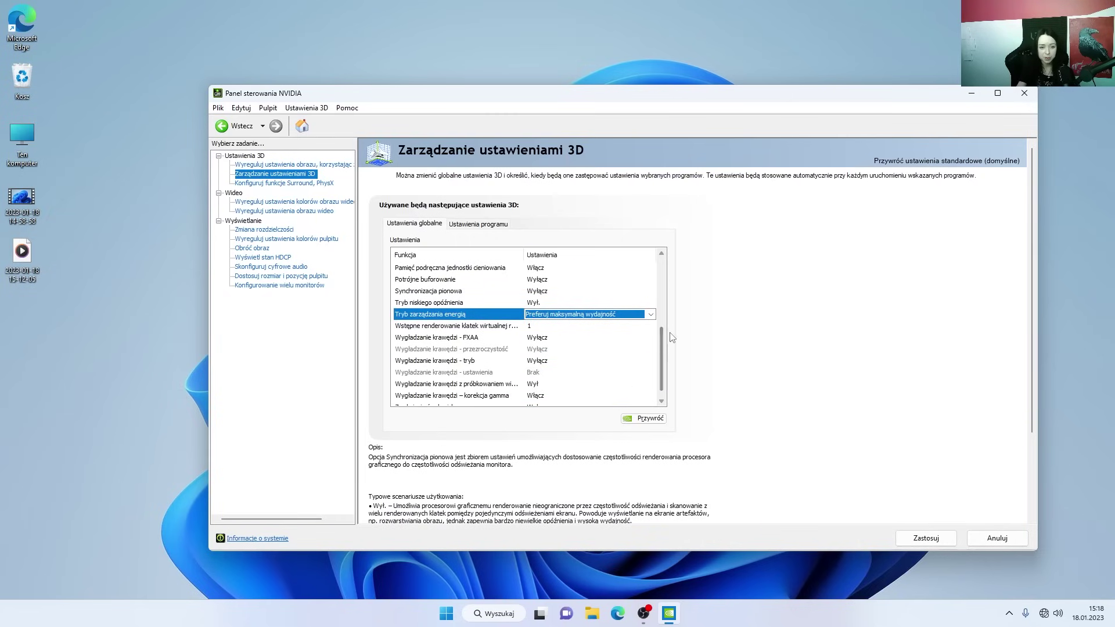
scroll(661, 340, "down", 1)
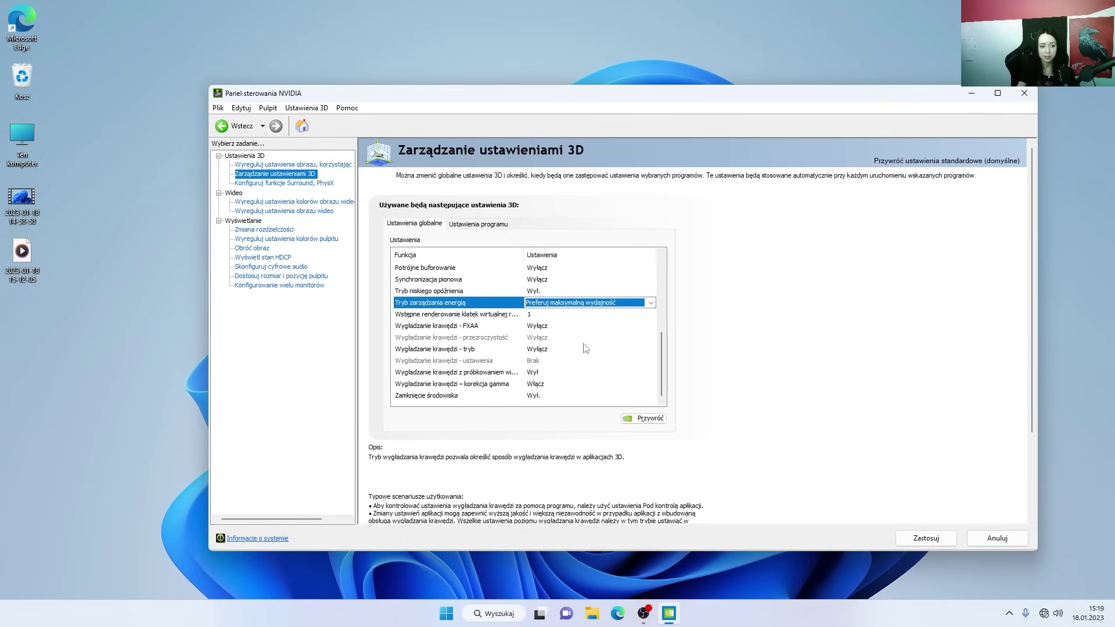
scroll(664, 351, "up", 1)
scroll(663, 352, "up", 7)
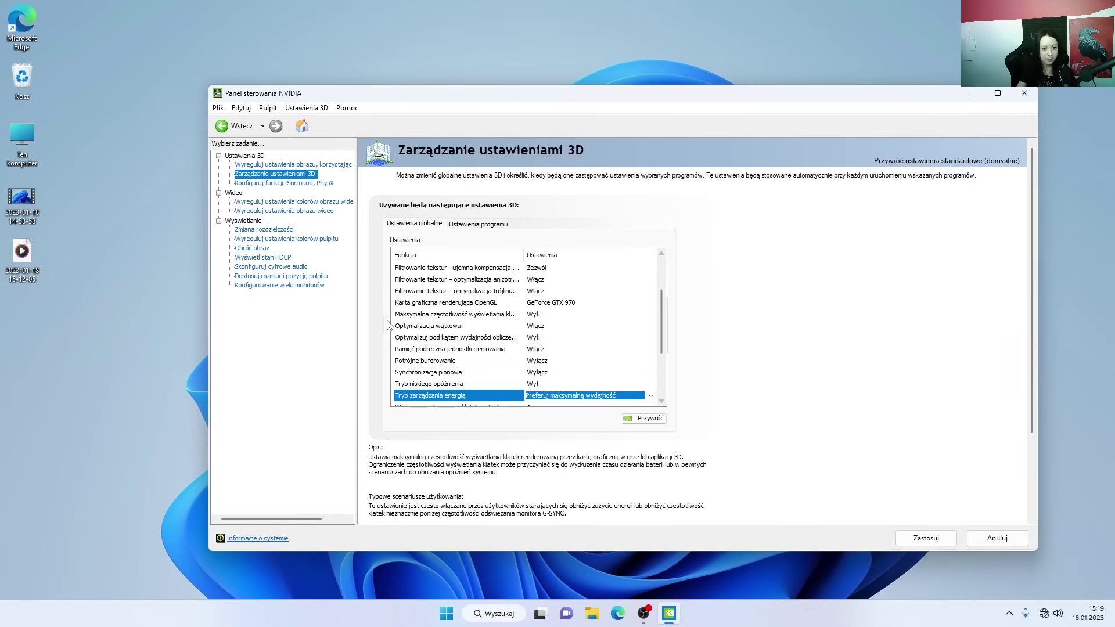
left_click(535, 327)
left_click(549, 326)
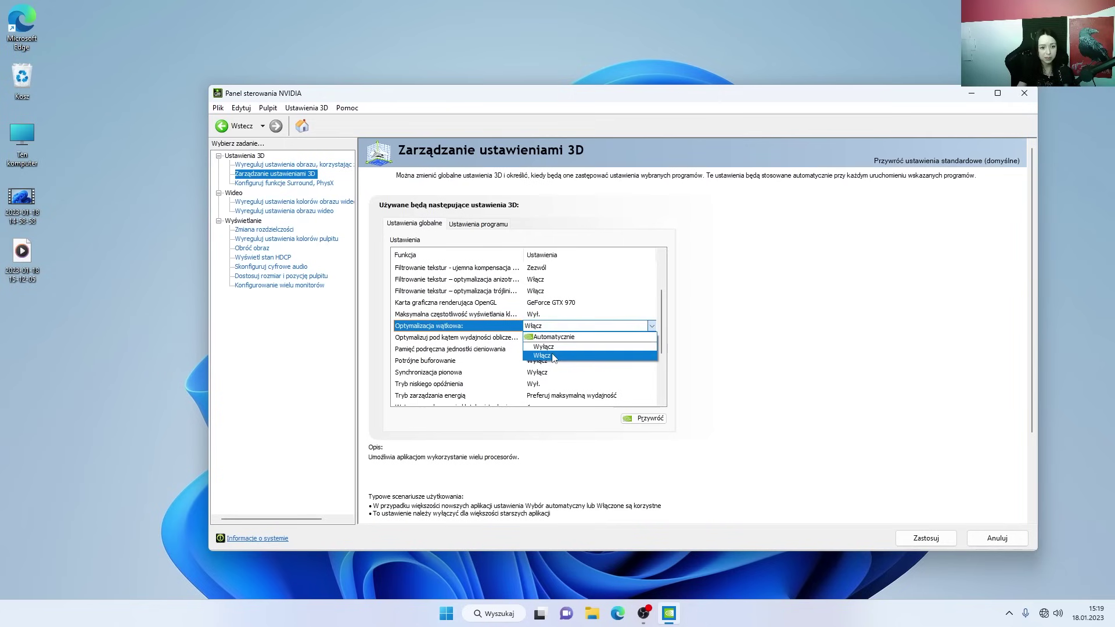
left_click(541, 355)
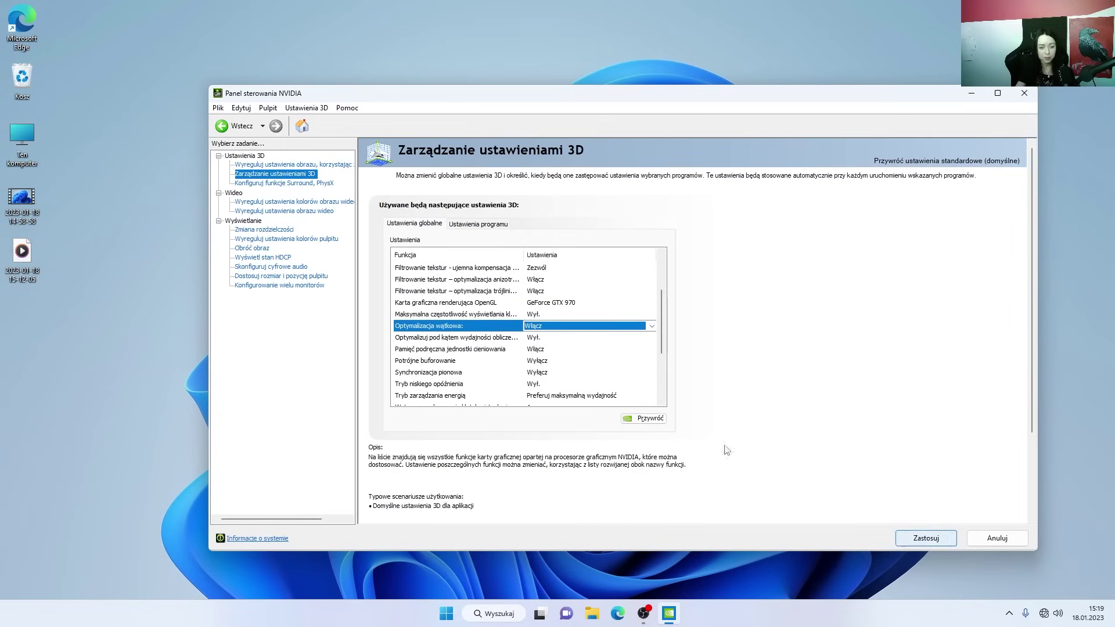
- Open Konfiguruj funkcje Surround, PhysX without applying pending changes, examine the PhysX processor choices, and close the control panel
left_click(290, 182)
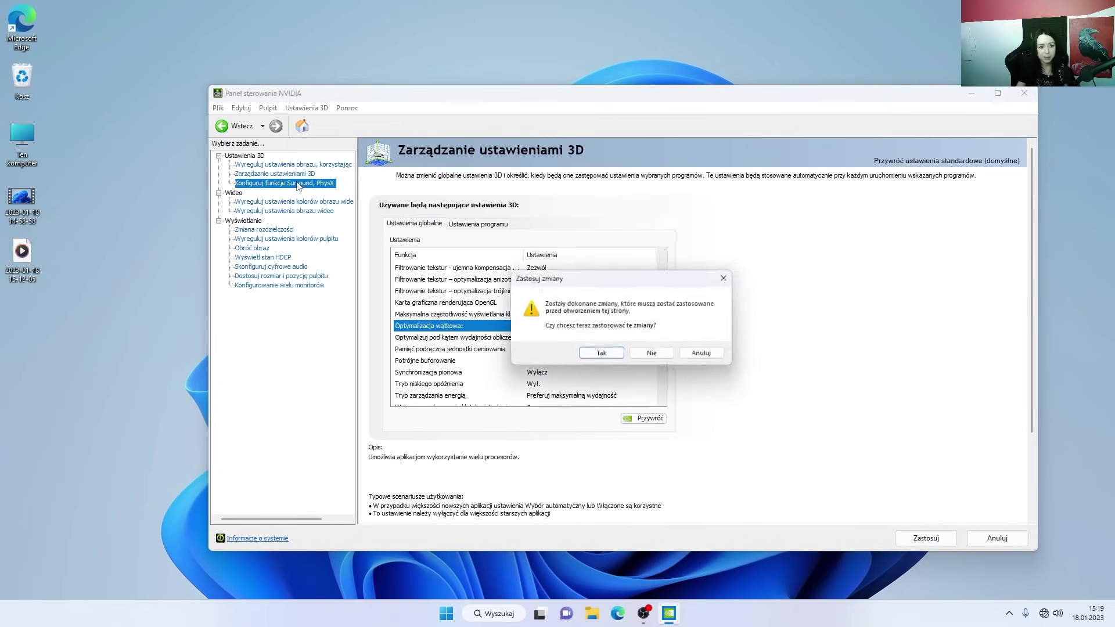
left_click(654, 355)
scroll(600, 358, "up", 2)
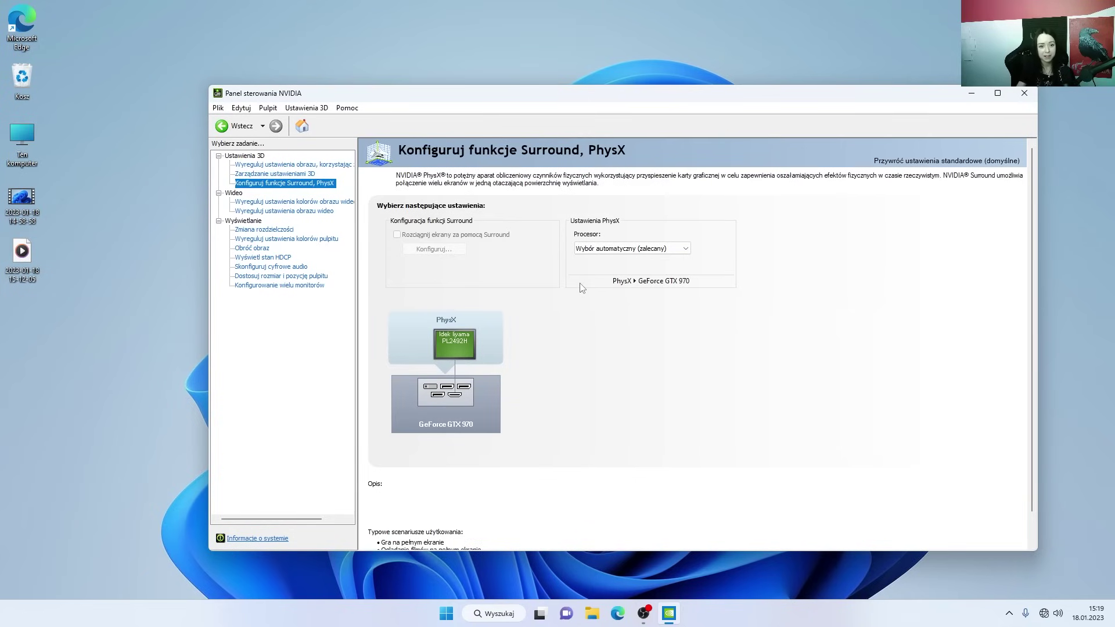
mouse_move(614, 253)
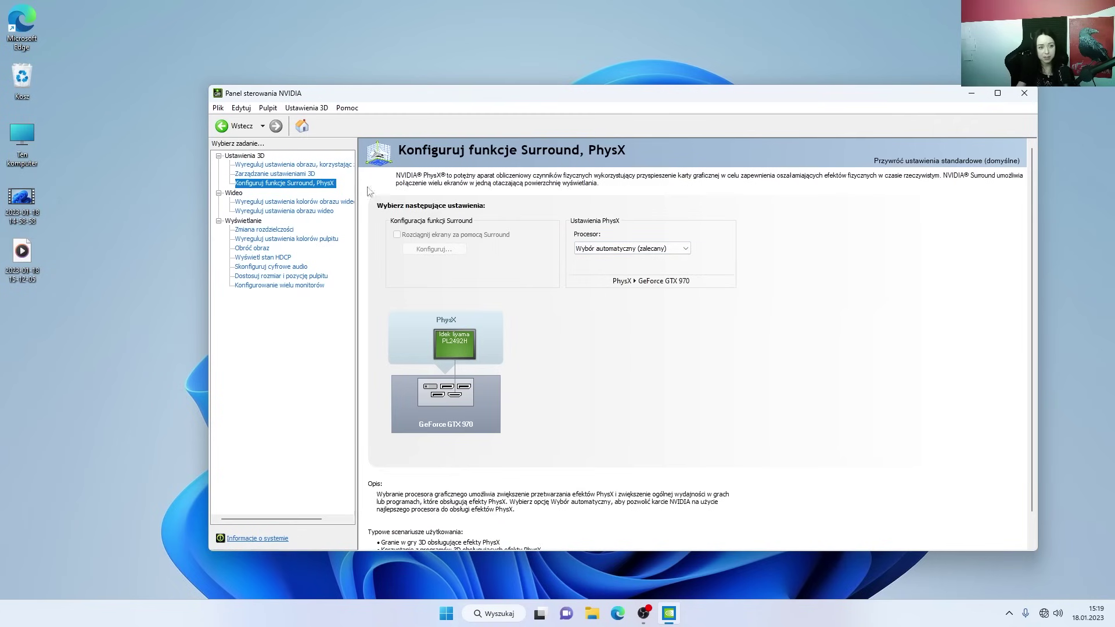
left_click(632, 250)
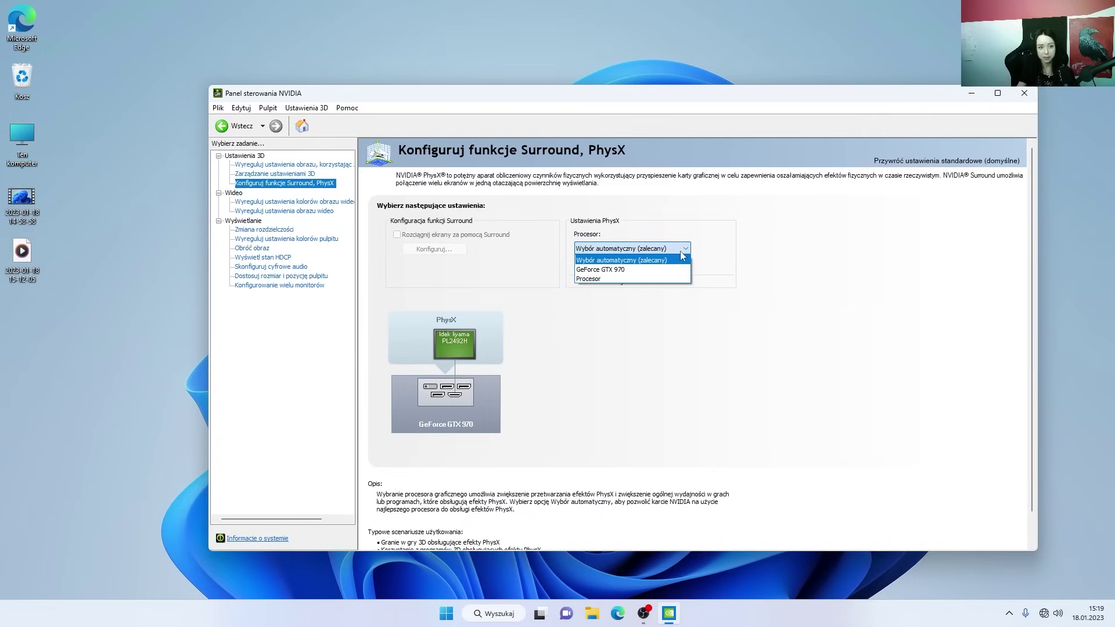
left_click(928, 351)
key("alt+F4")
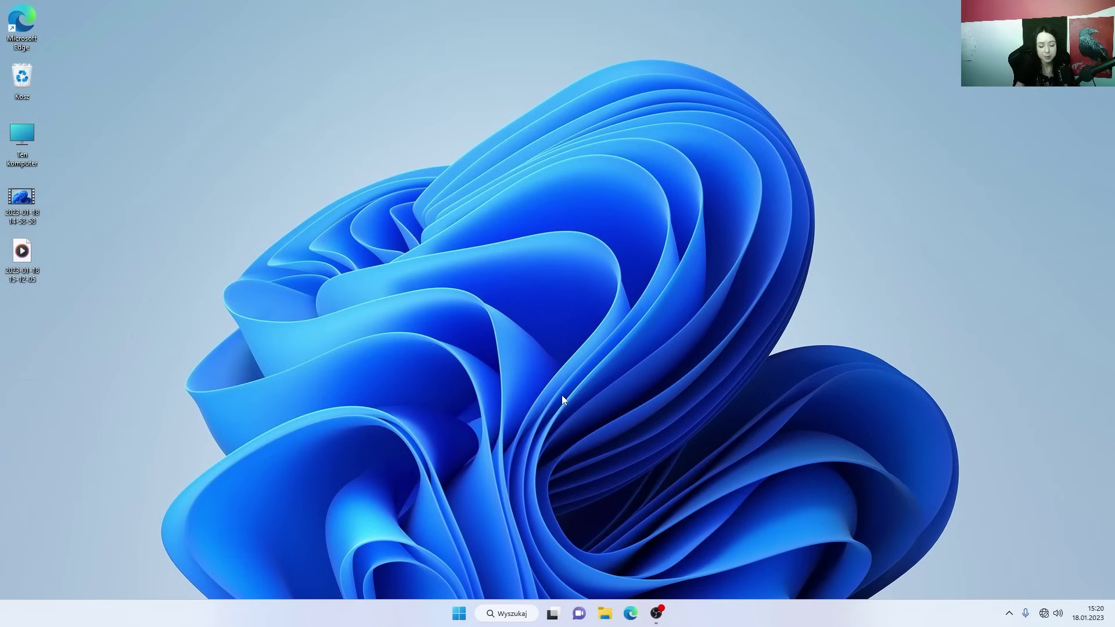
- Search Windows for "ust", open Ustawienia, and under Granie turn off opening Xbox Game Bar with the controller button
left_click(514, 616)
type("ust")
key("Return")
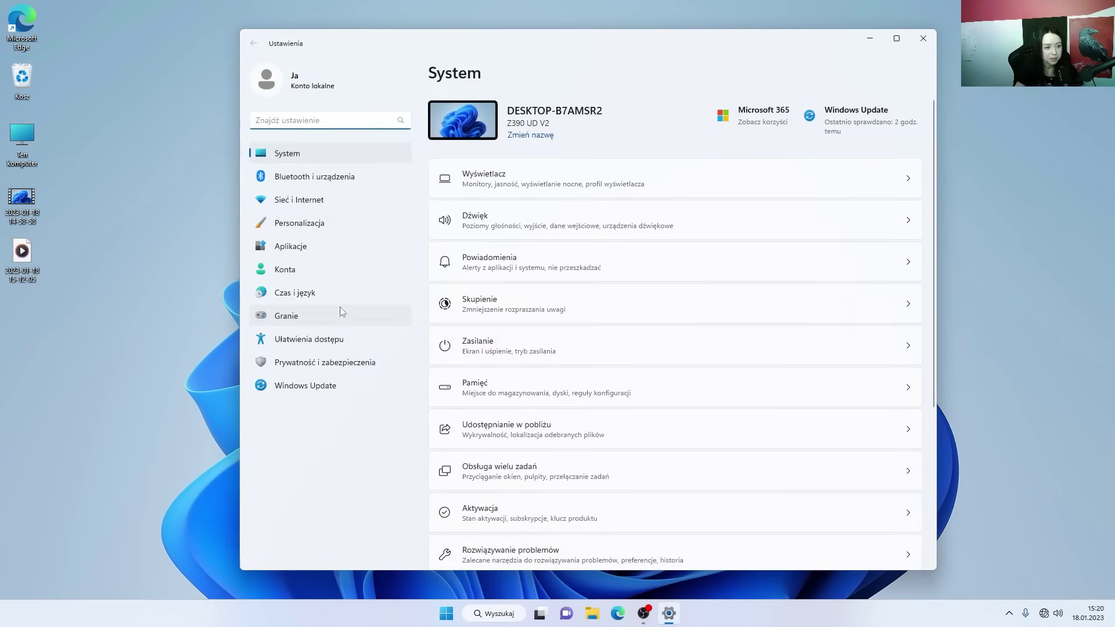
left_click(342, 314)
left_click(520, 115)
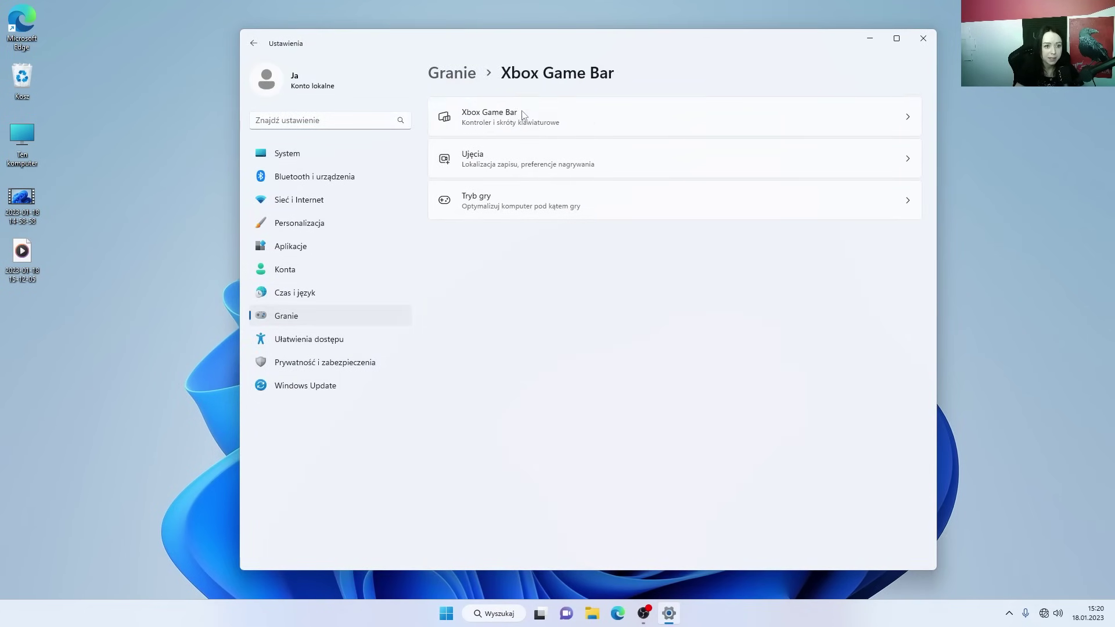
left_click(901, 118)
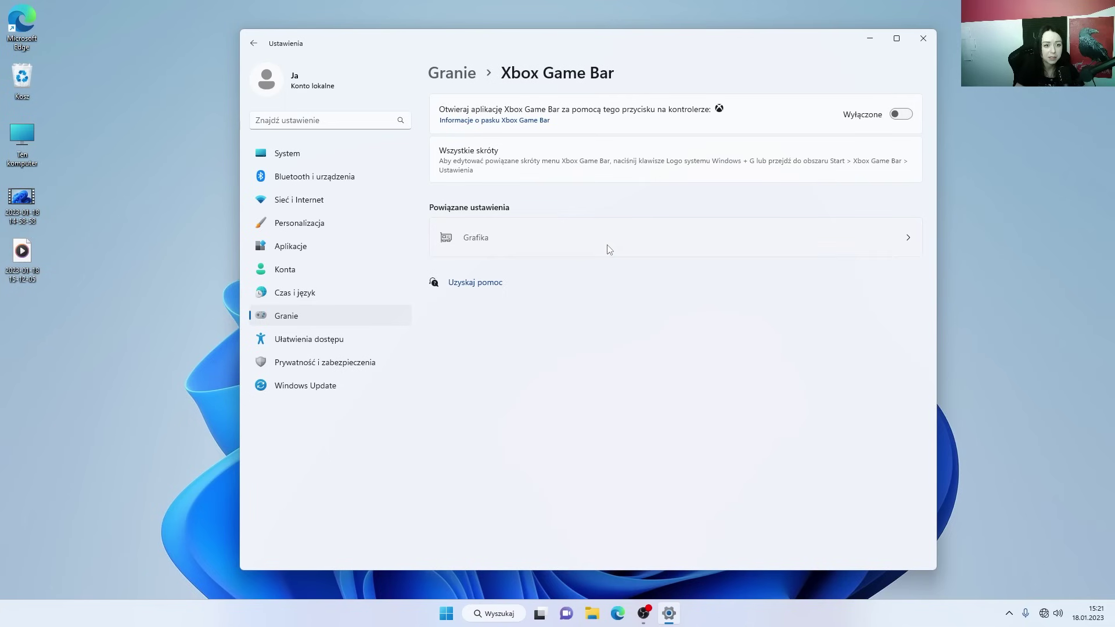
- On the Ujęcia page of Granie, turn off capturing the mouse cursor and capturing audio during game recording
left_click(254, 43)
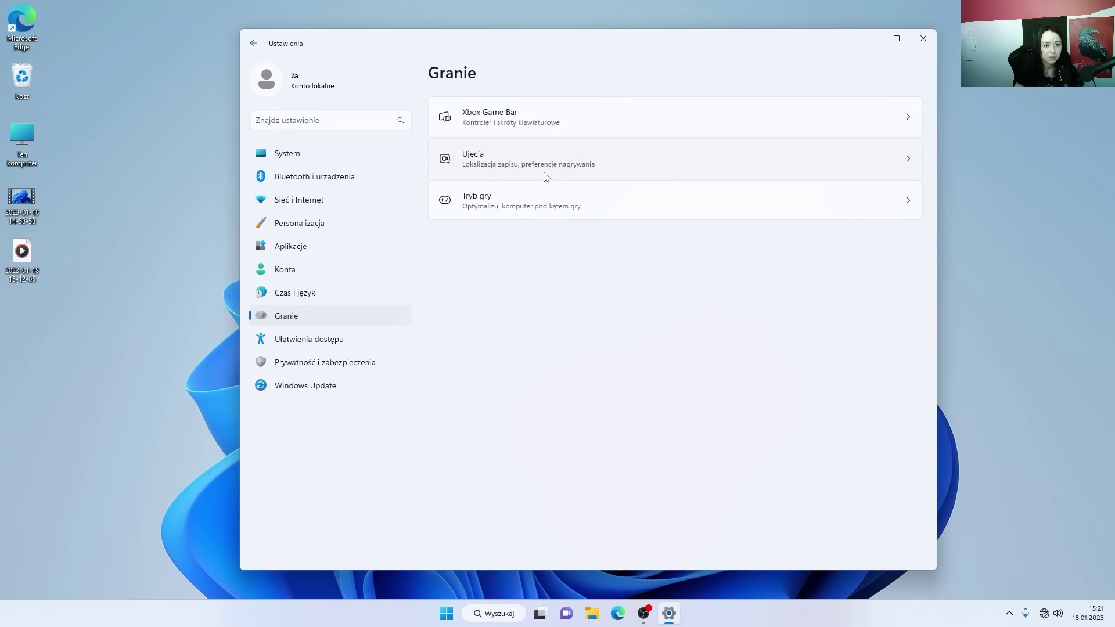
left_click(720, 165)
left_click(901, 428)
left_click(885, 302)
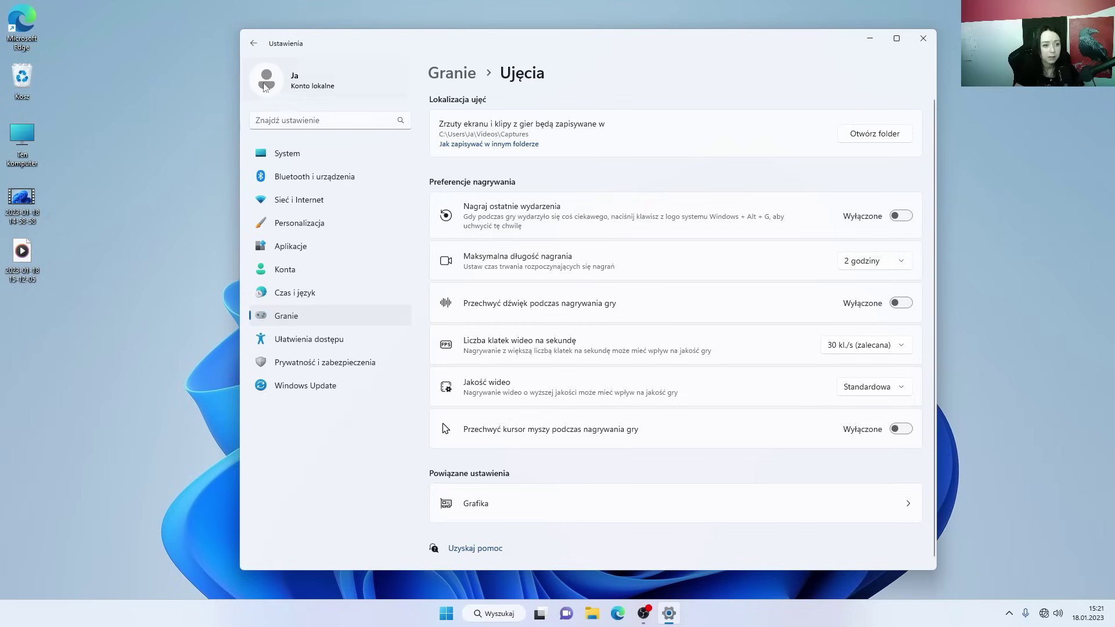
- Go to the Tryb gry page of Granie and open its related Grafika settings
left_click(254, 43)
left_click(518, 204)
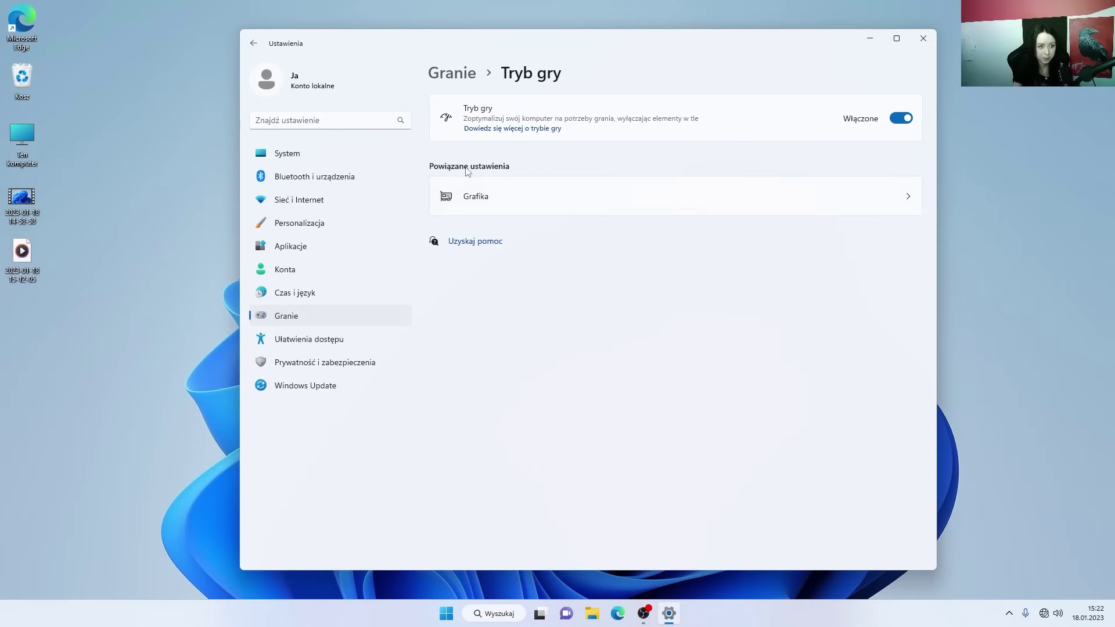
left_click(495, 200)
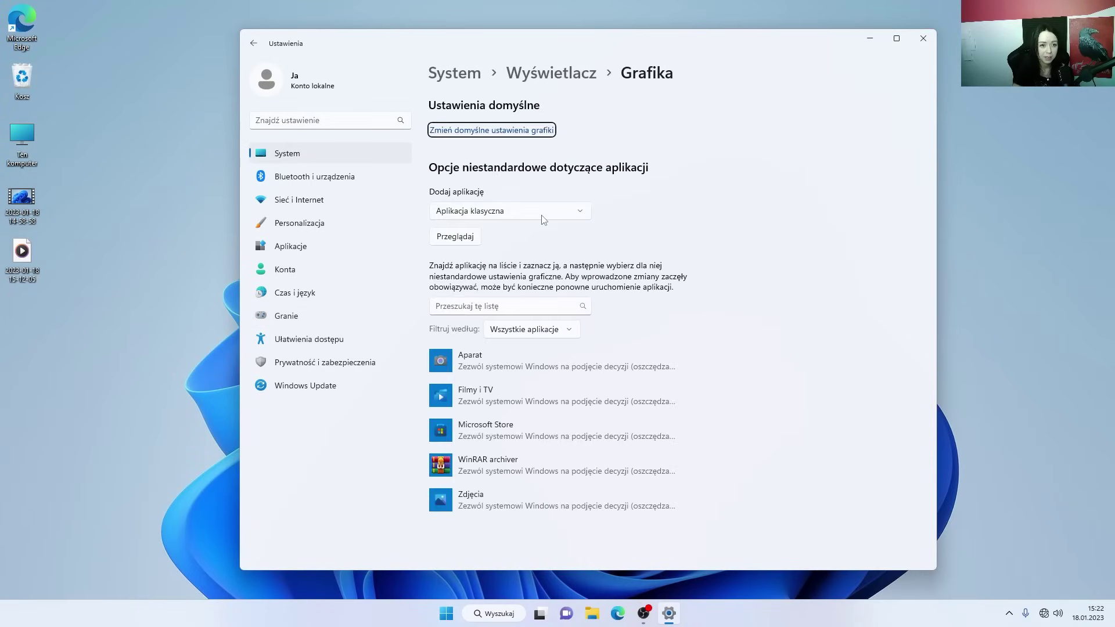
- Set the graphics preference of the Zdjęcia app to Wysoka wydajność and save it
scroll(633, 392, "down", 1)
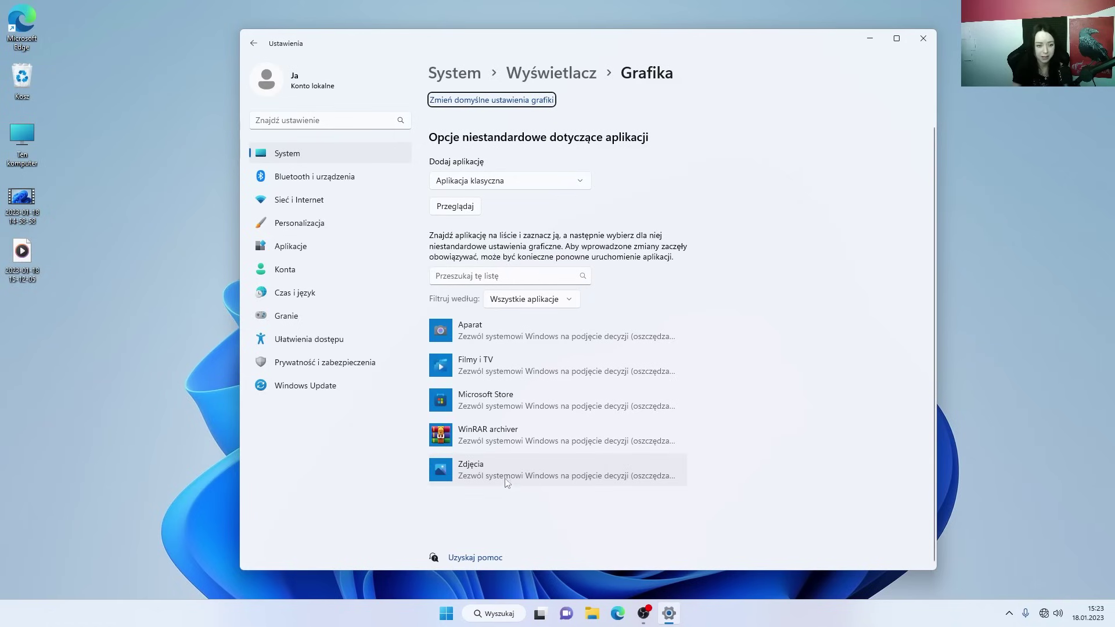
left_click(604, 476)
left_click(597, 506)
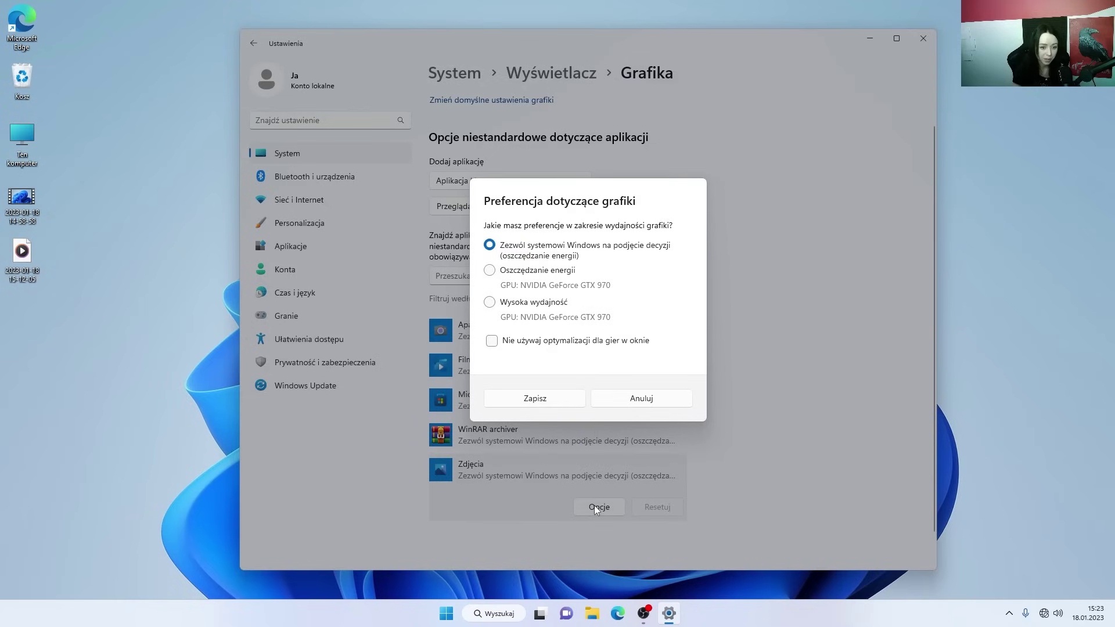
left_click(529, 304)
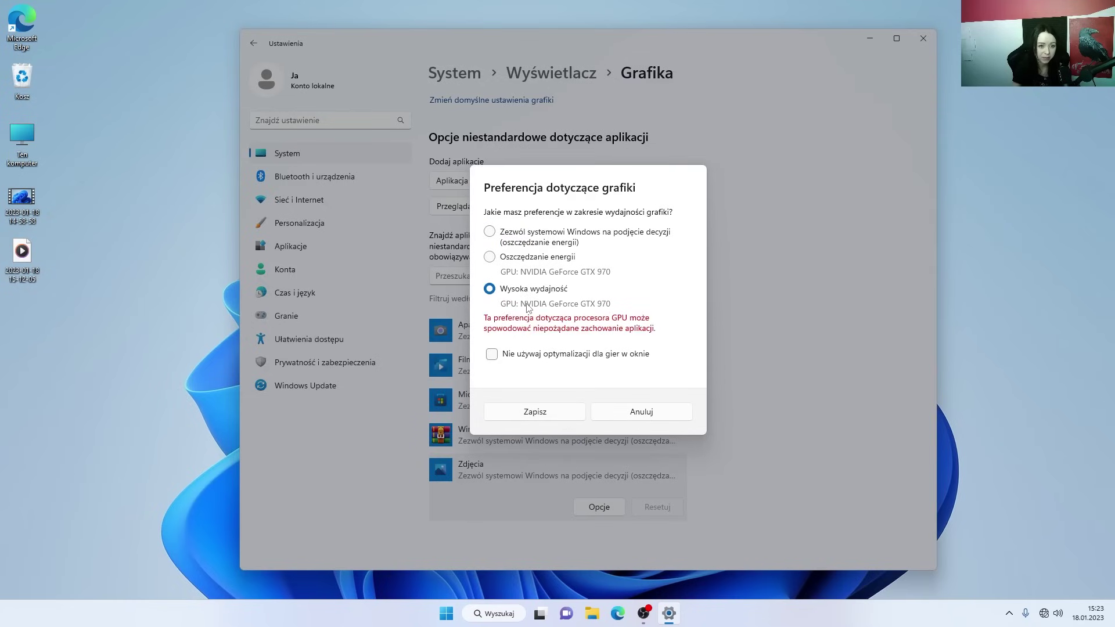
left_click(548, 412)
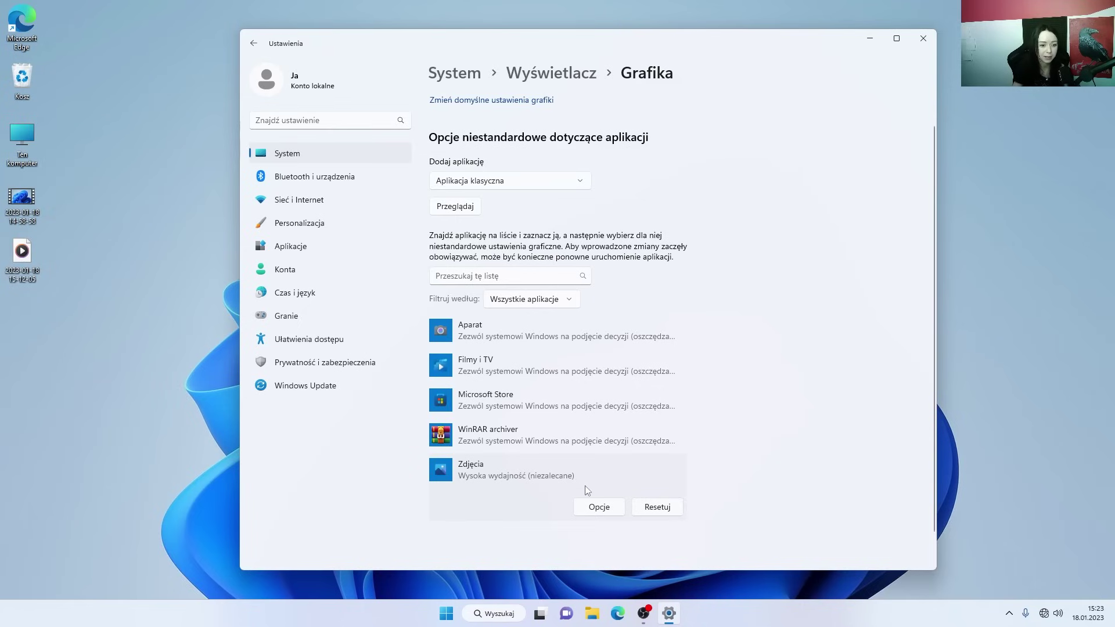
left_click(605, 507)
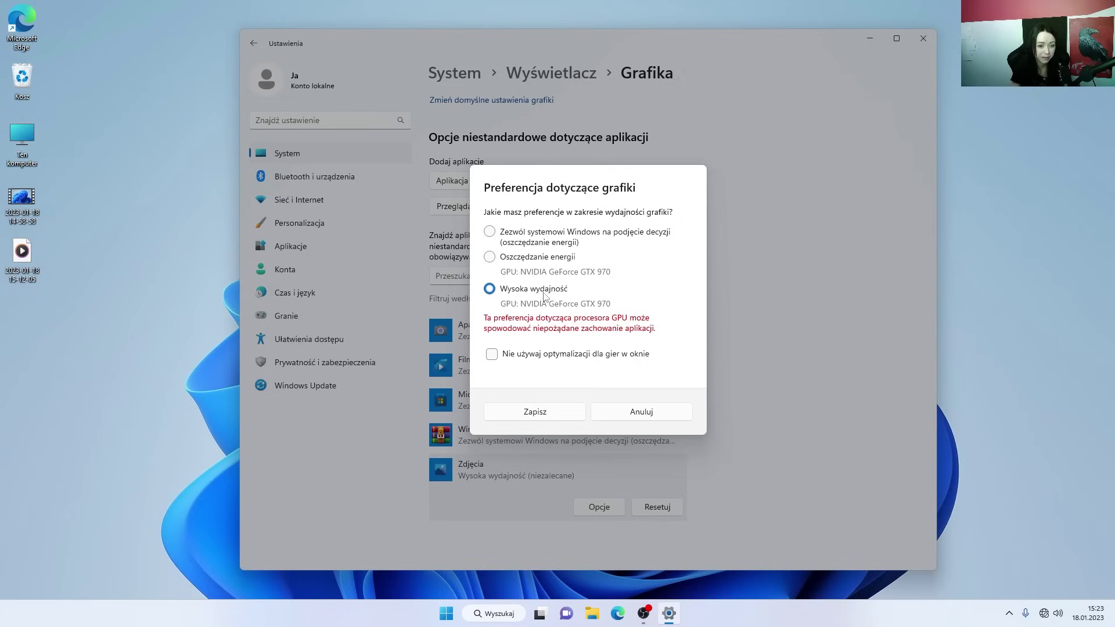
left_click(535, 412)
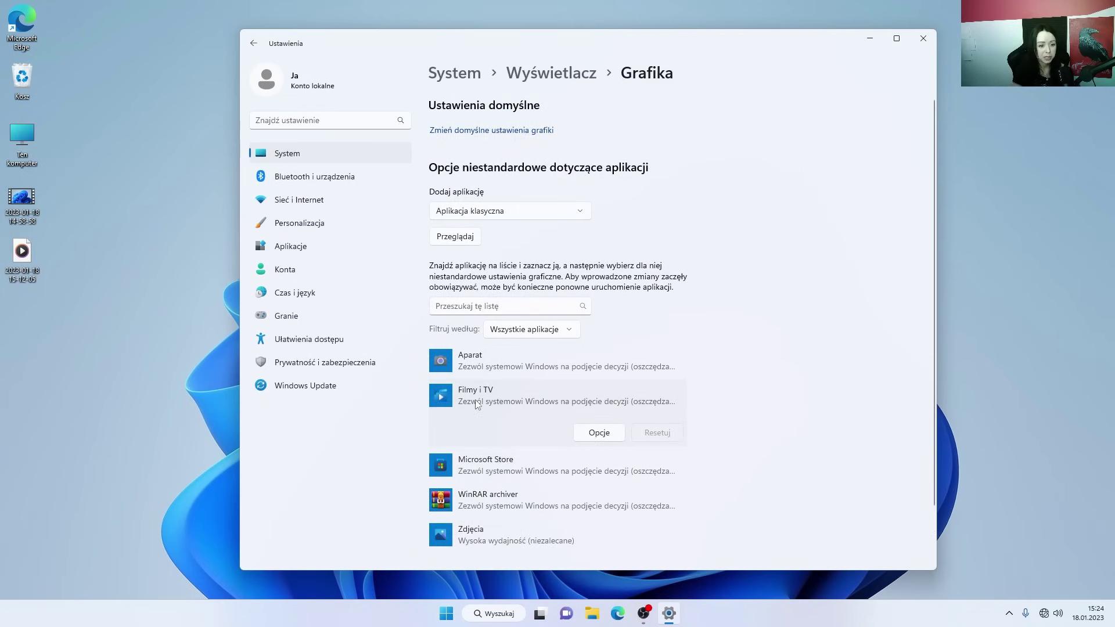
- Set the graphics preference of the Filmy i TV app to Wysoka wydajność and save it
left_click(605, 433)
left_click(546, 305)
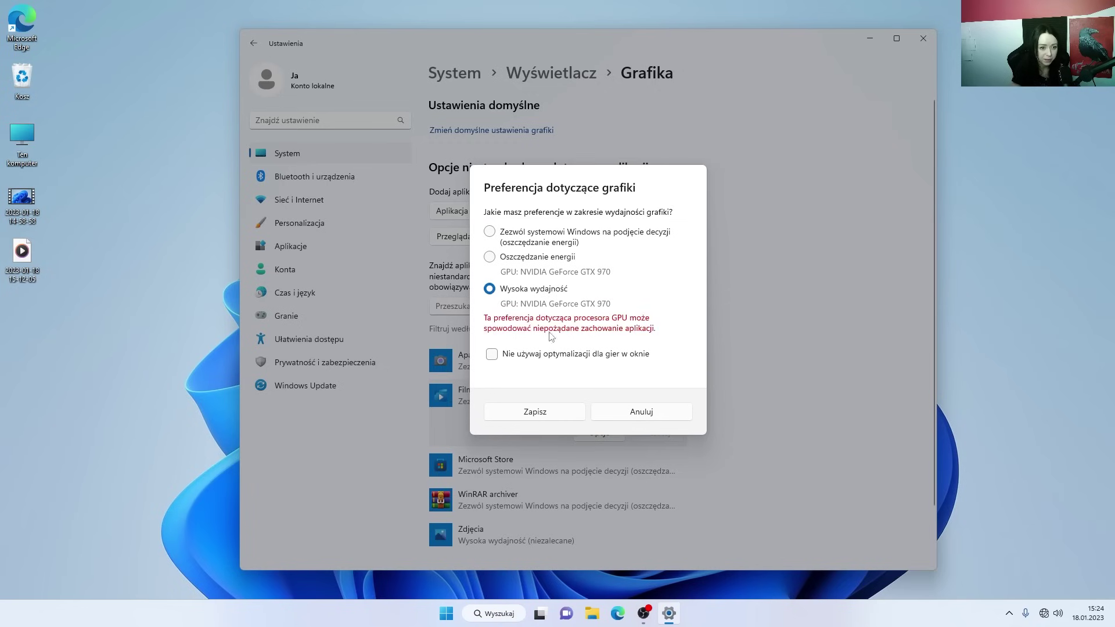
left_click(535, 432)
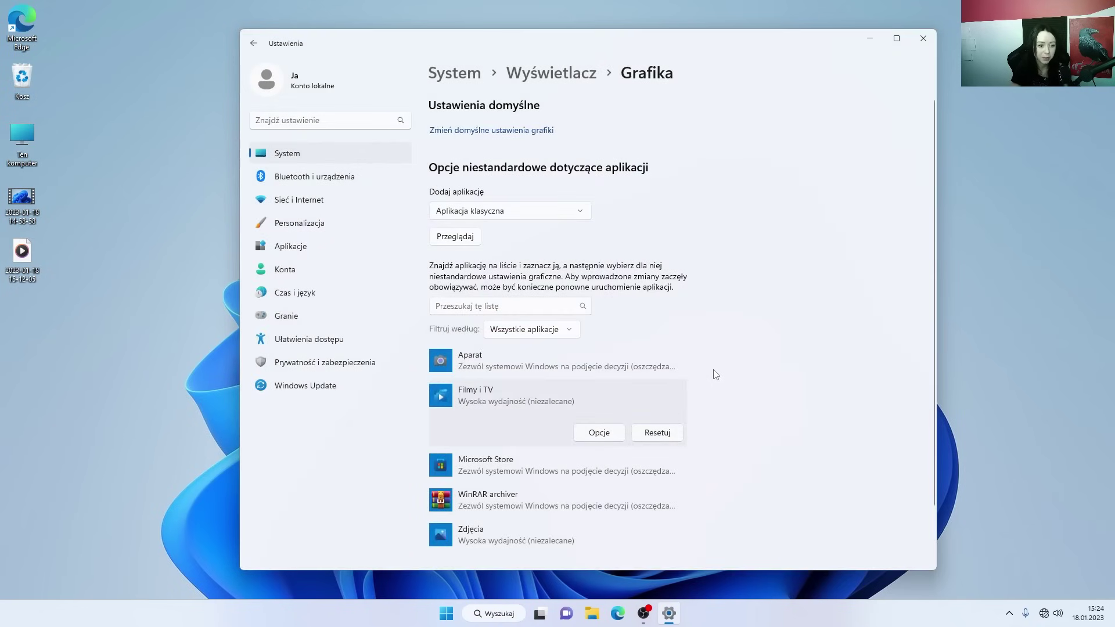
scroll(717, 375, "down", 2)
scroll(745, 375, "up", 2)
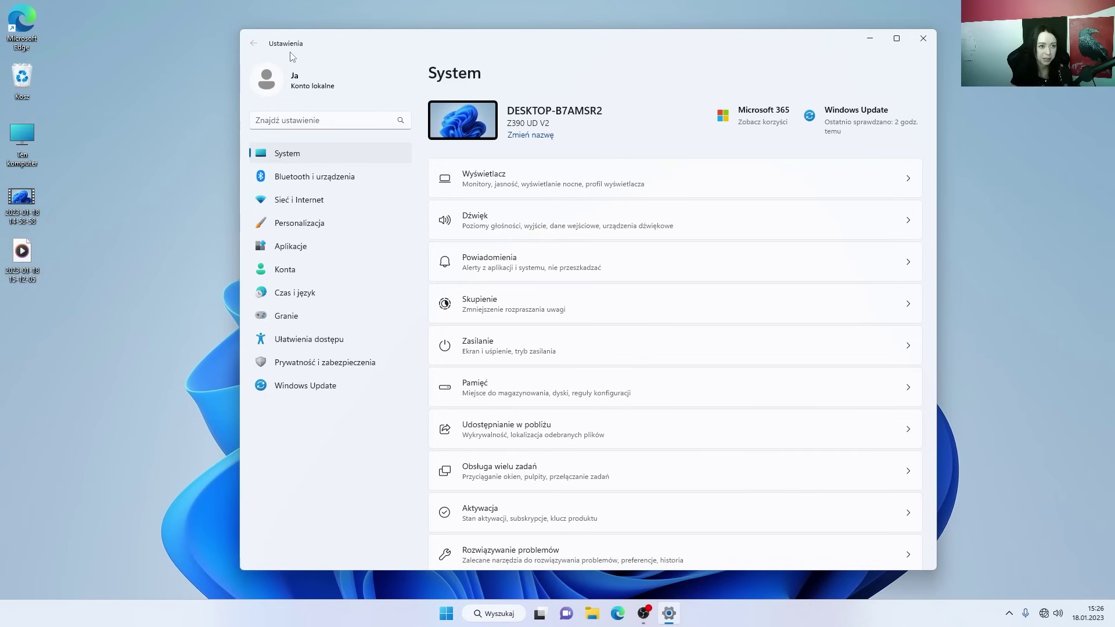
- Go through Skupienie to the Powiadomienia page and turn off notifications from apps and other senders
left_click(483, 306)
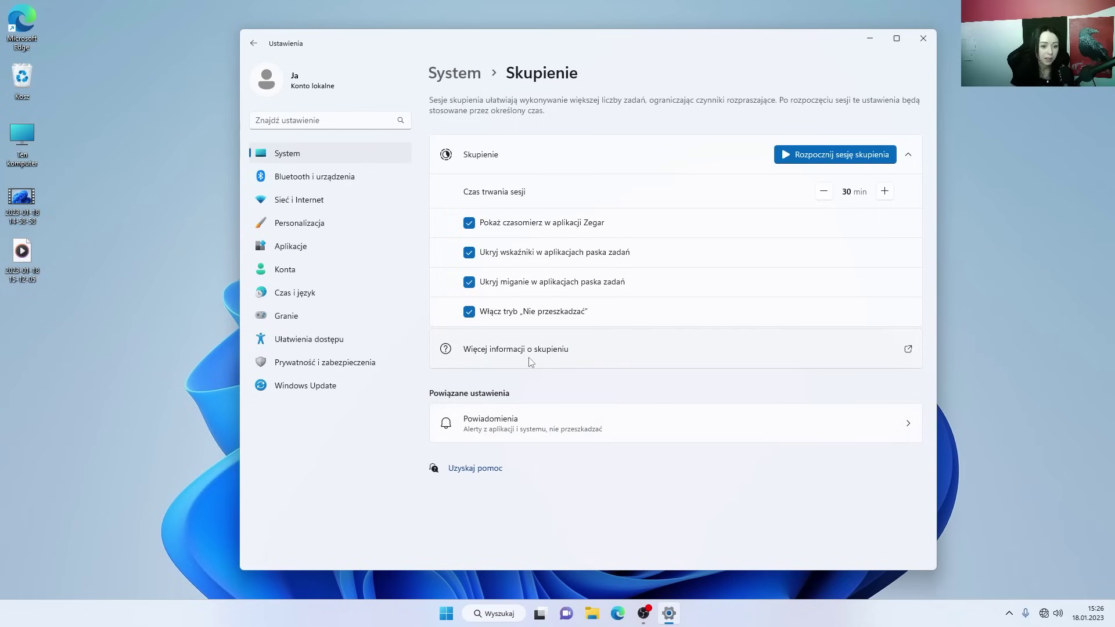
left_click(511, 421)
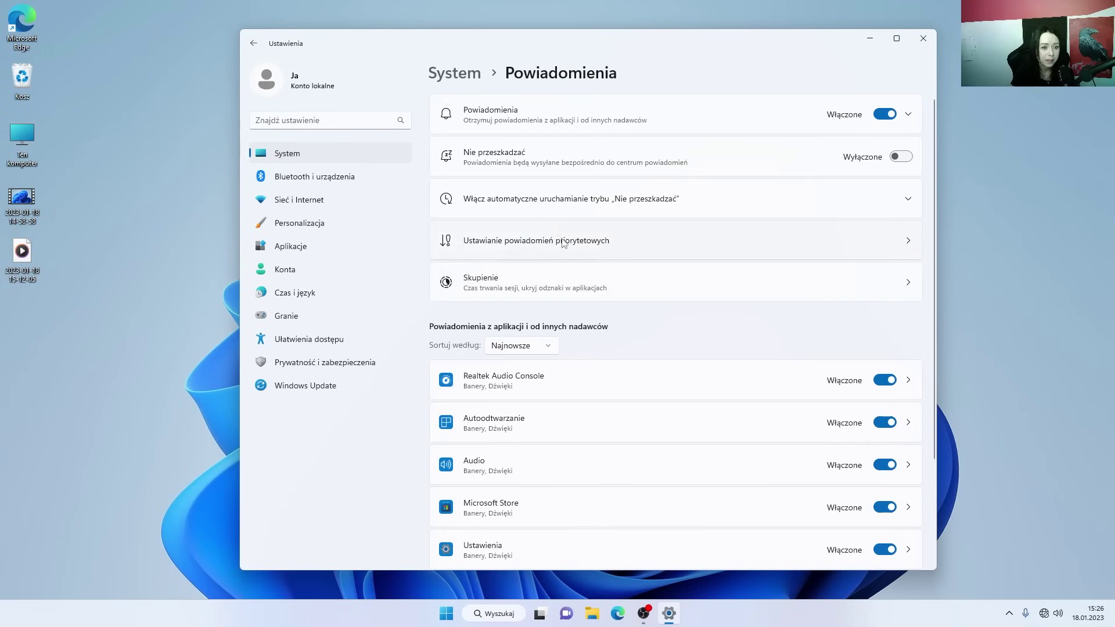
left_click(883, 114)
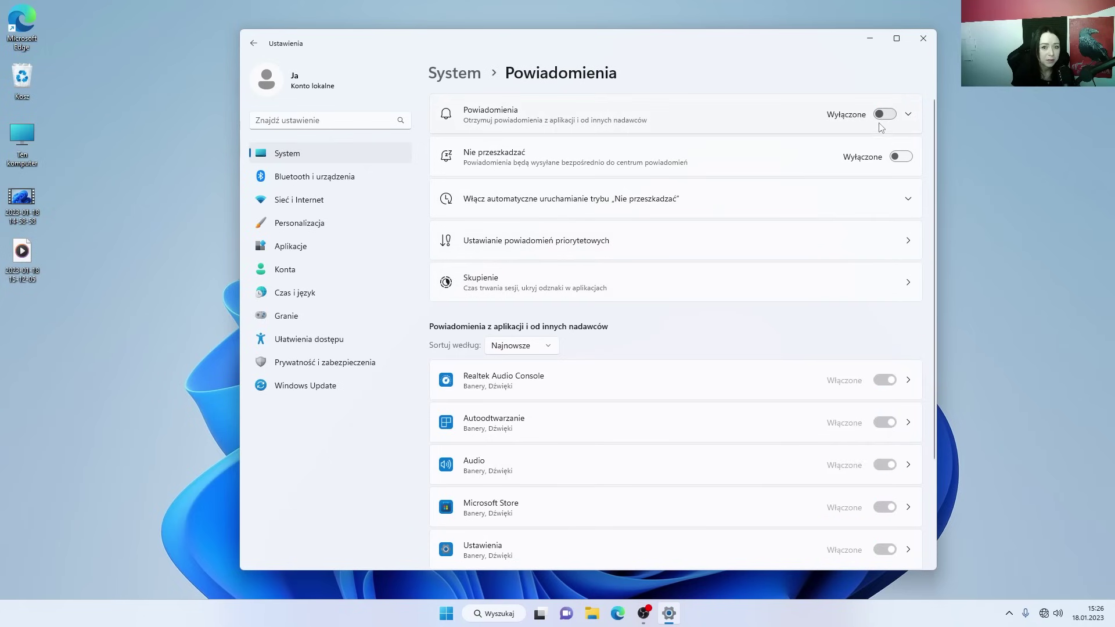
scroll(734, 311, "down", 3)
scroll(730, 356, "up", 2)
scroll(698, 427, "up", 1)
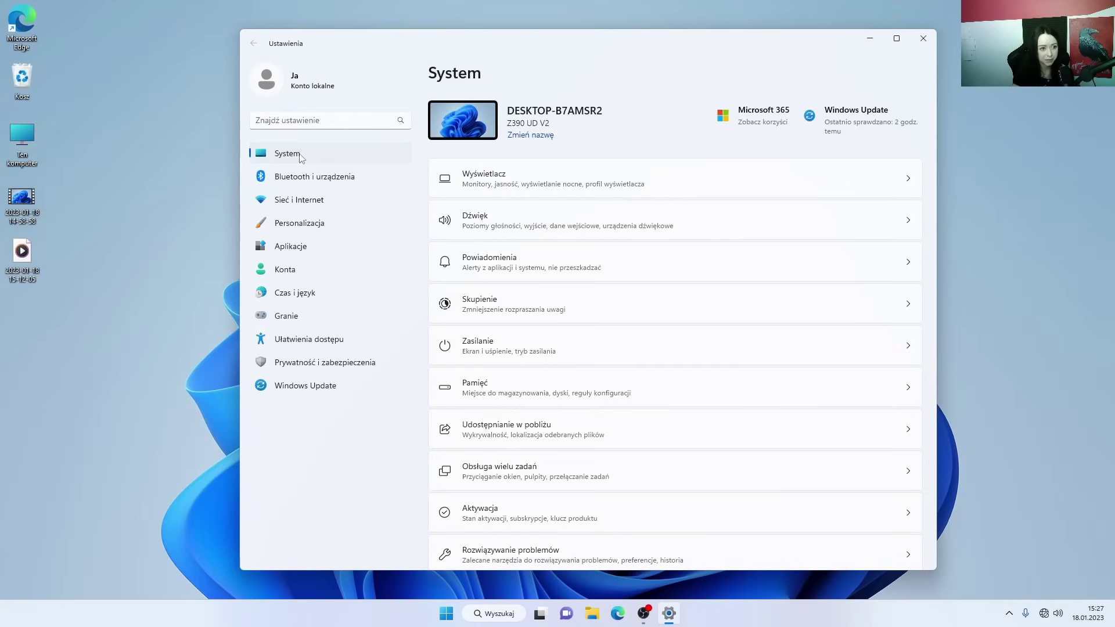
- From the System page, open Pamięć and go to the Pliki tymczasowe list of the local drive
scroll(581, 406, "down", 5)
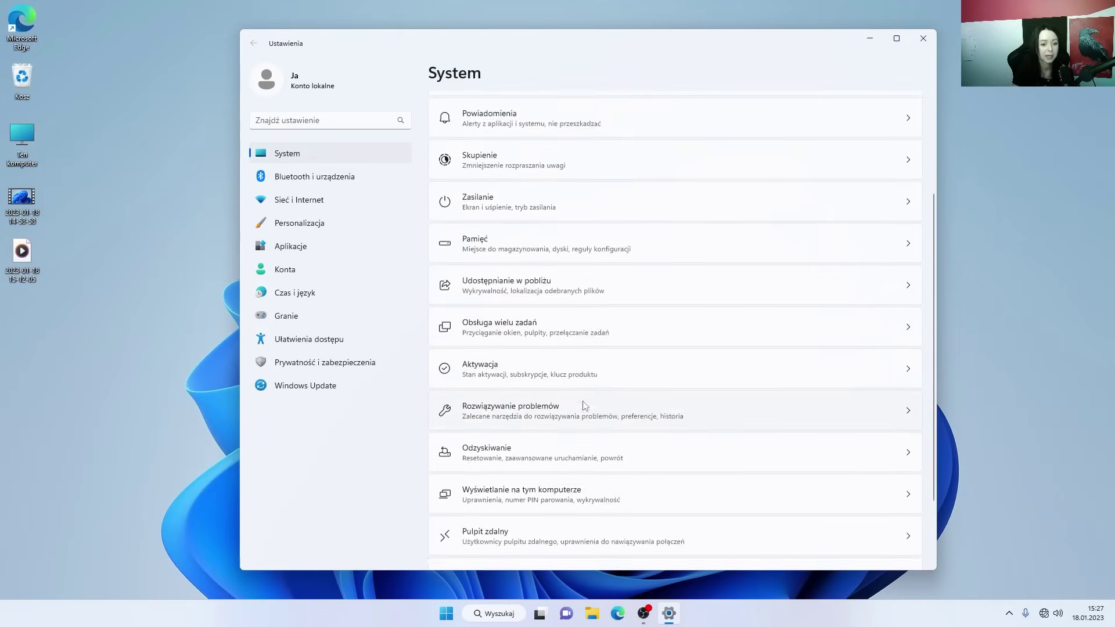
scroll(578, 406, "up", 3)
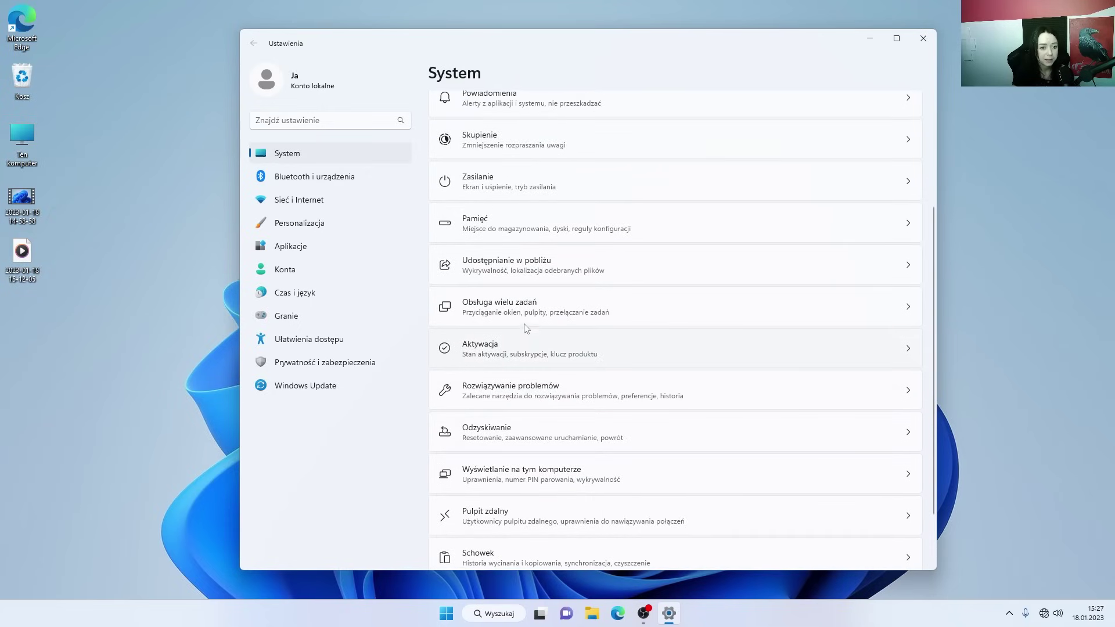
left_click(477, 295)
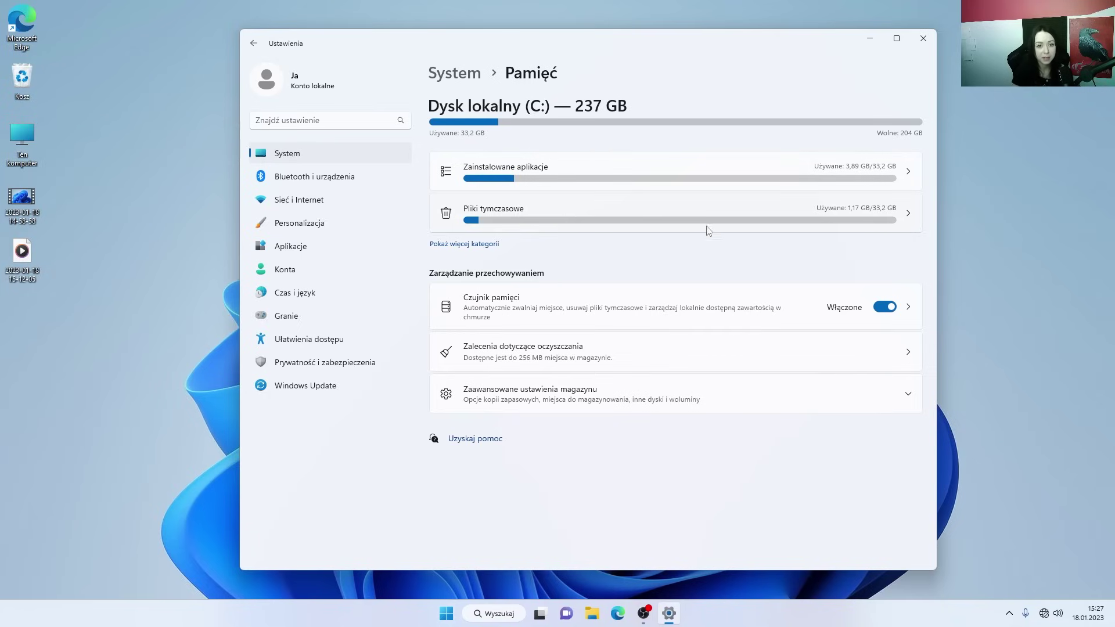
left_click(907, 216)
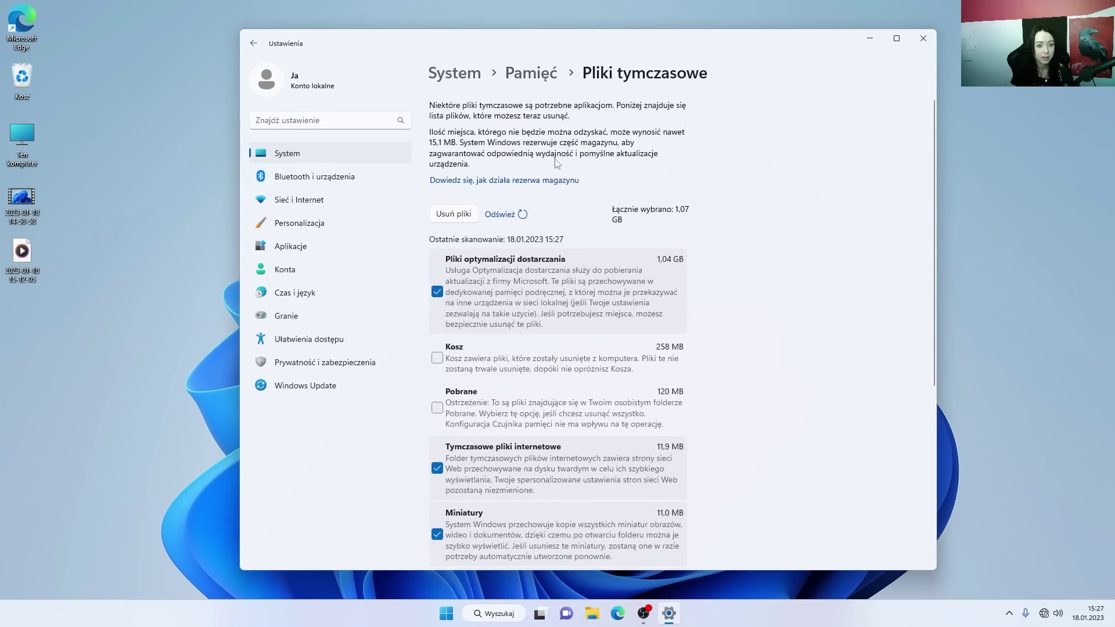
- Add Pobrane and Kosz to the selected temporary file categories, review the list, and return to the System page
scroll(462, 426, "down", 5)
scroll(462, 426, "up", 5)
left_click(436, 407)
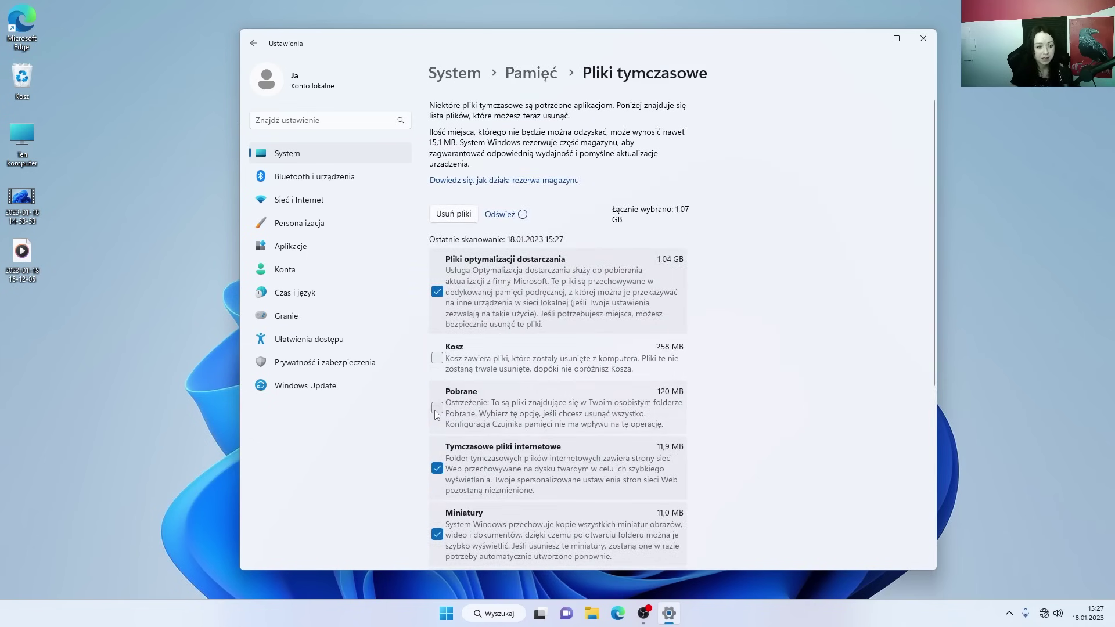
left_click(436, 358)
scroll(550, 384, "down", 5)
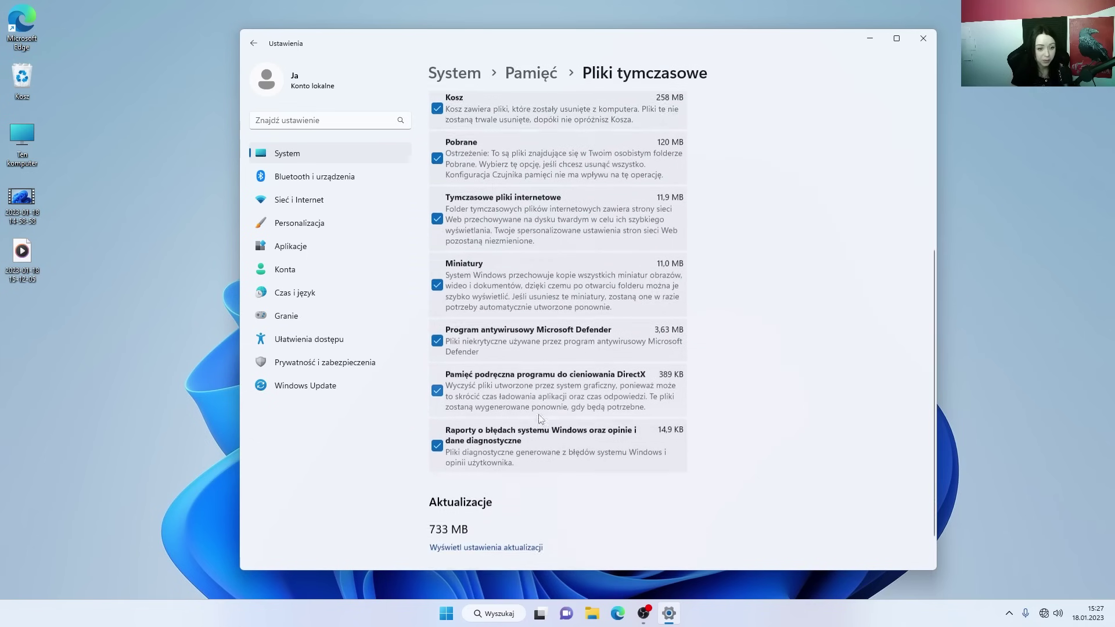
scroll(443, 481, "up", 5)
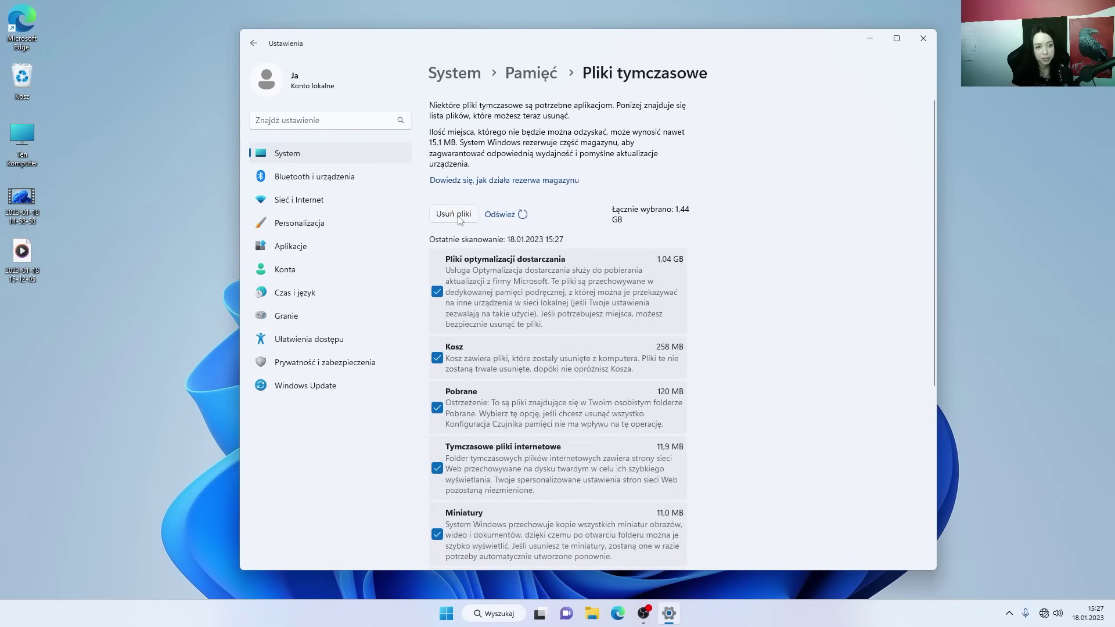
scroll(649, 451, "down", 2)
scroll(649, 450, "down", 4)
scroll(672, 312, "up", 6)
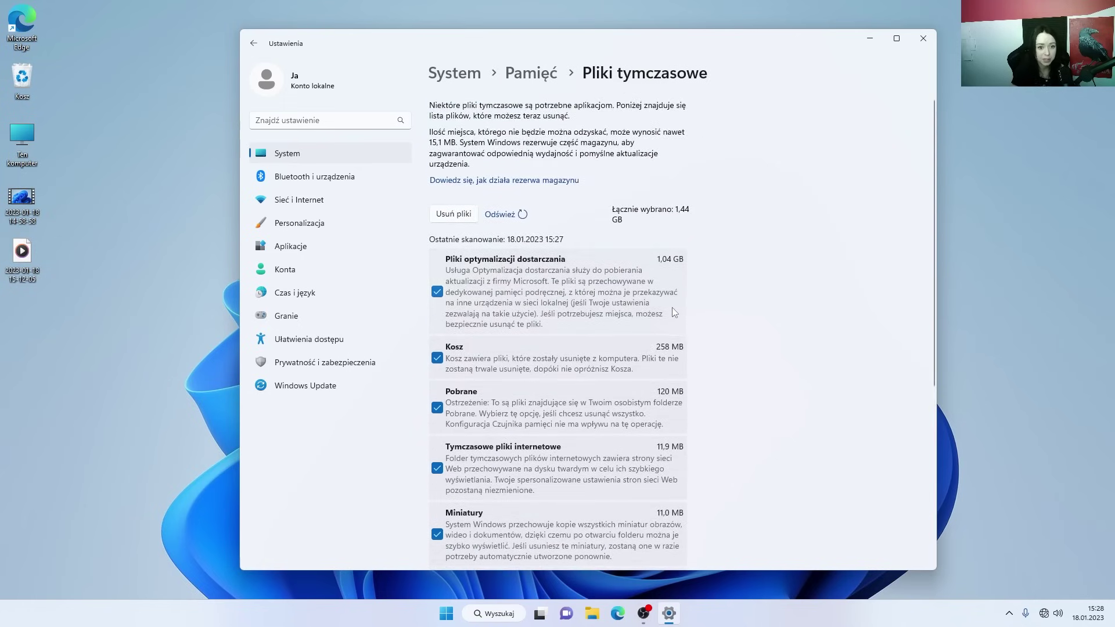
left_click(287, 153)
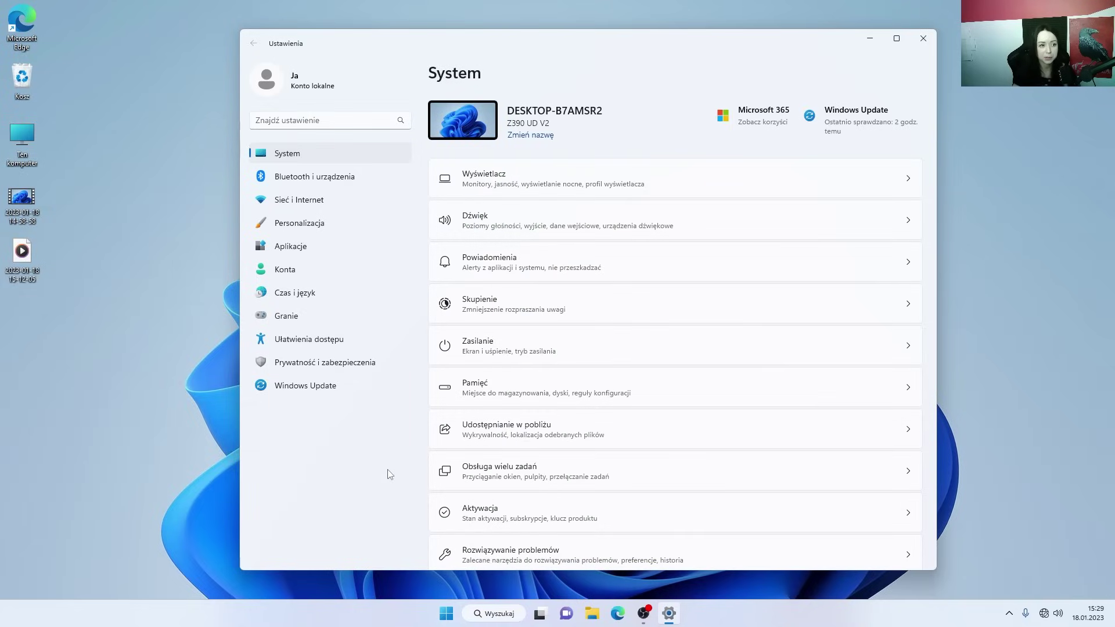
- Search the settings for "efekty w", open Efekty wizualne and turn off Efekty animacji
left_click(348, 125)
type("efekty w")
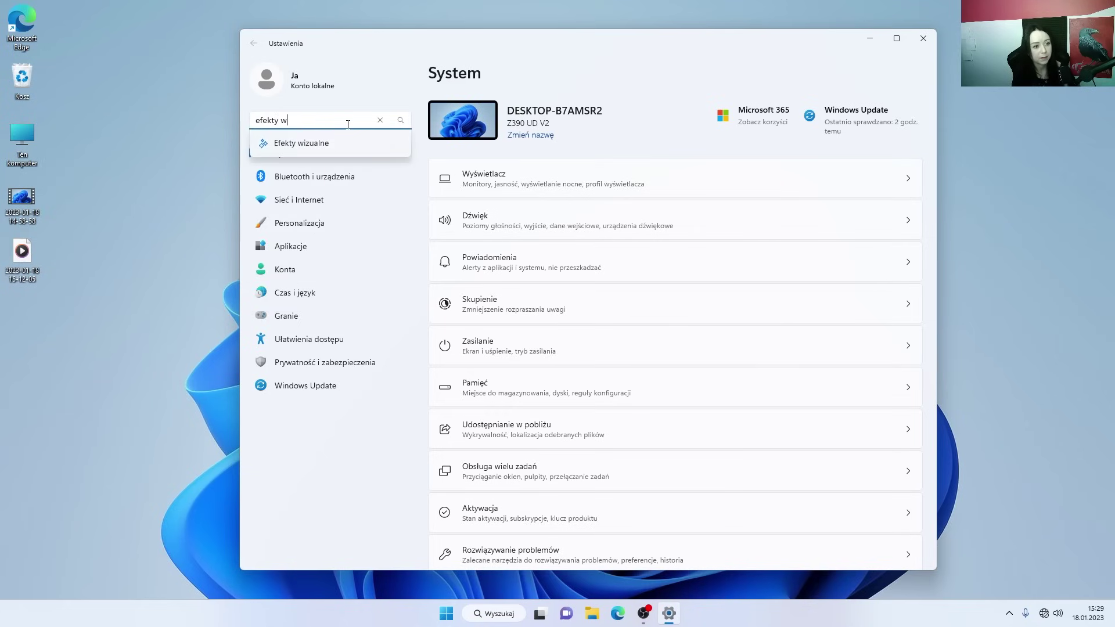
left_click(344, 138)
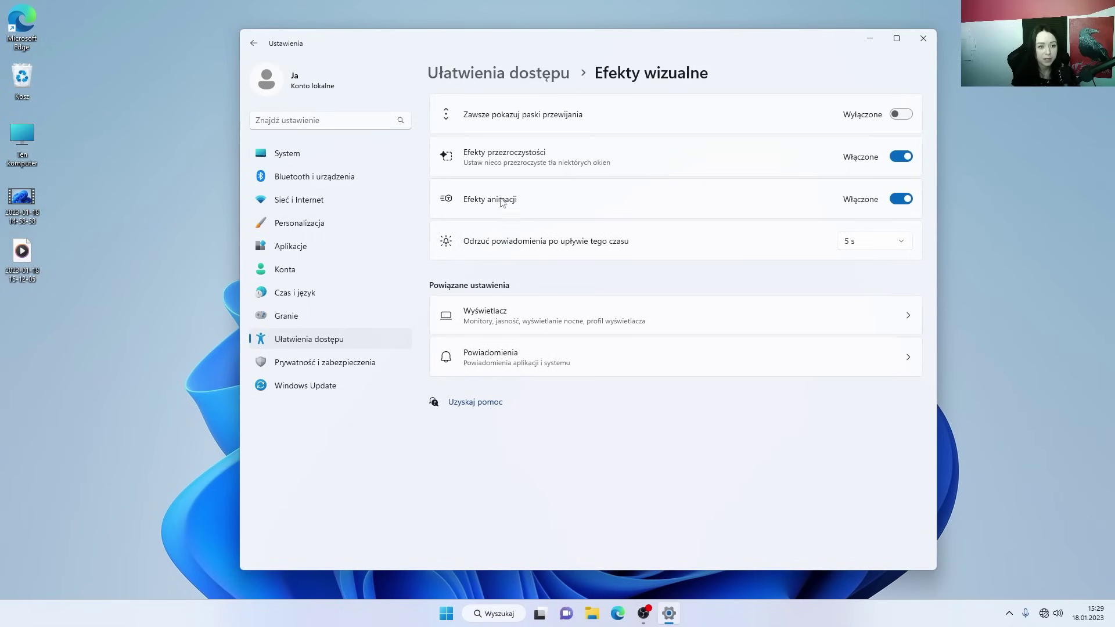
left_click(901, 199)
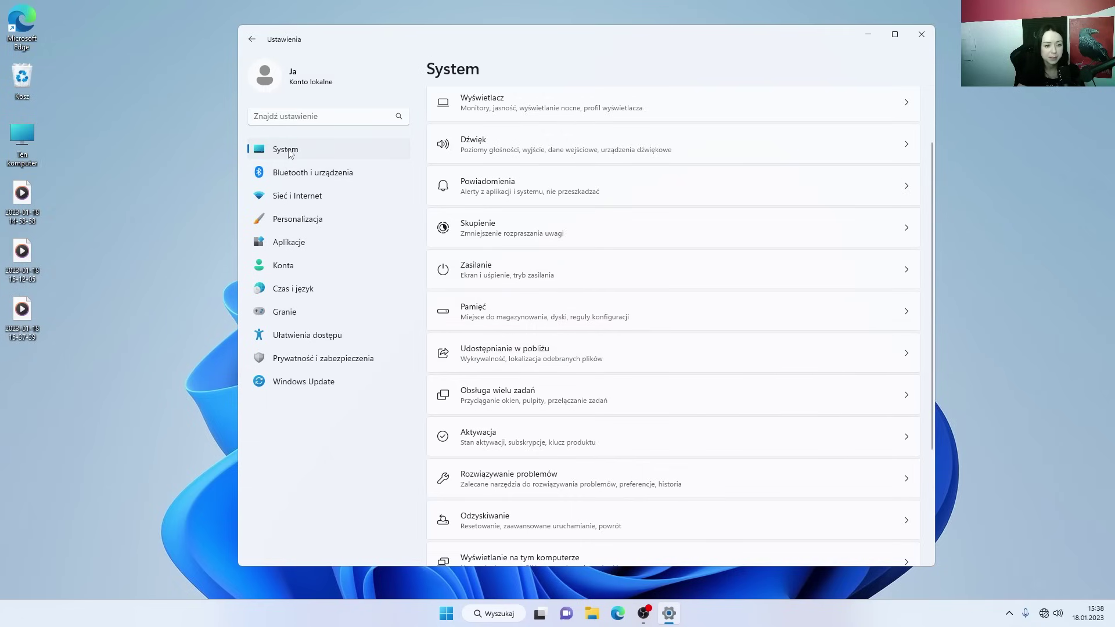
- On the Obsługa wielu zadań page of System, turn off Przyciągaj okna
left_click(526, 400)
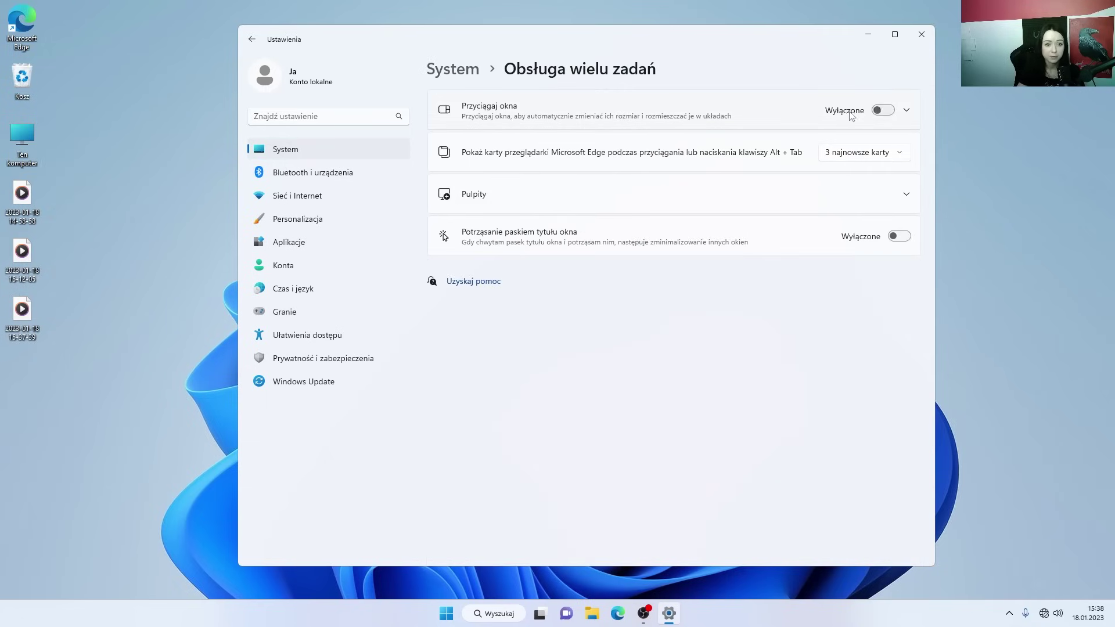
left_click(877, 110)
left_click(874, 111)
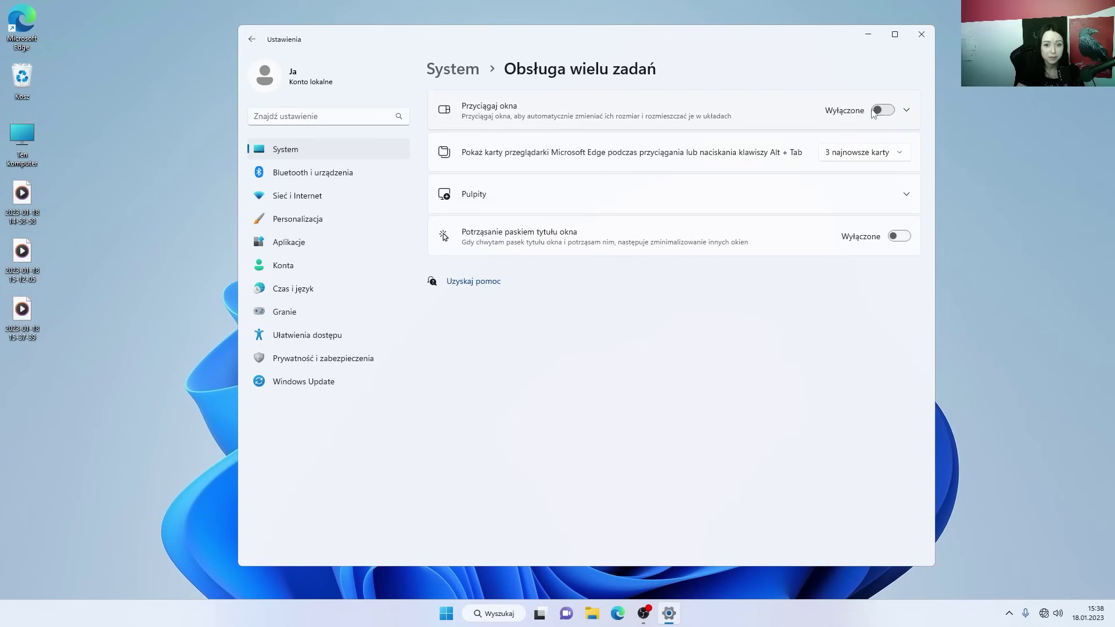
left_click(890, 113)
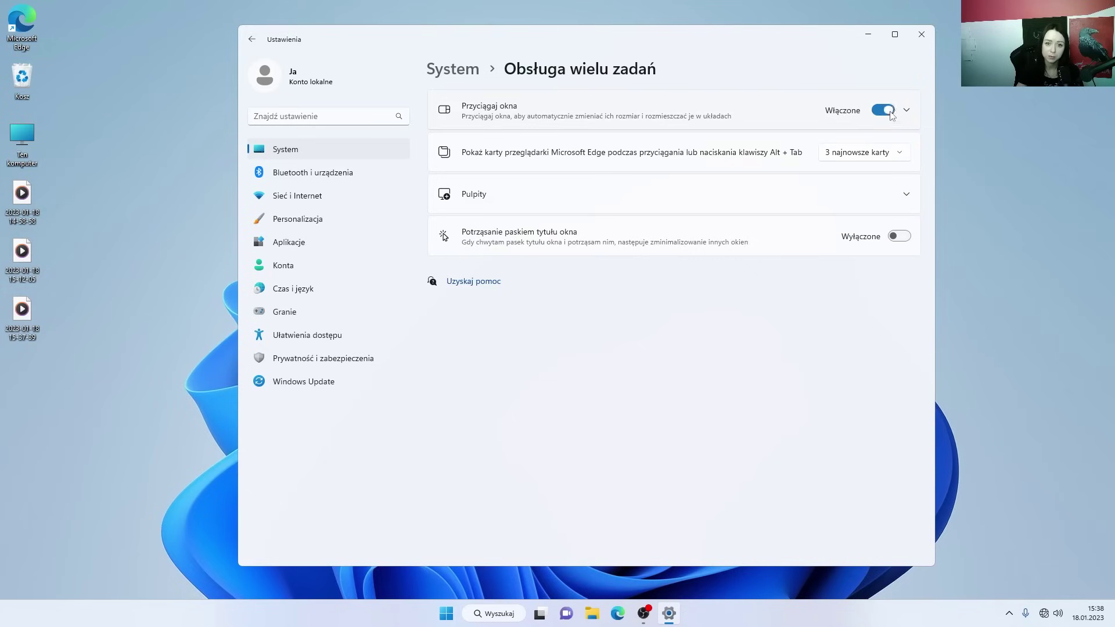
left_click(879, 112)
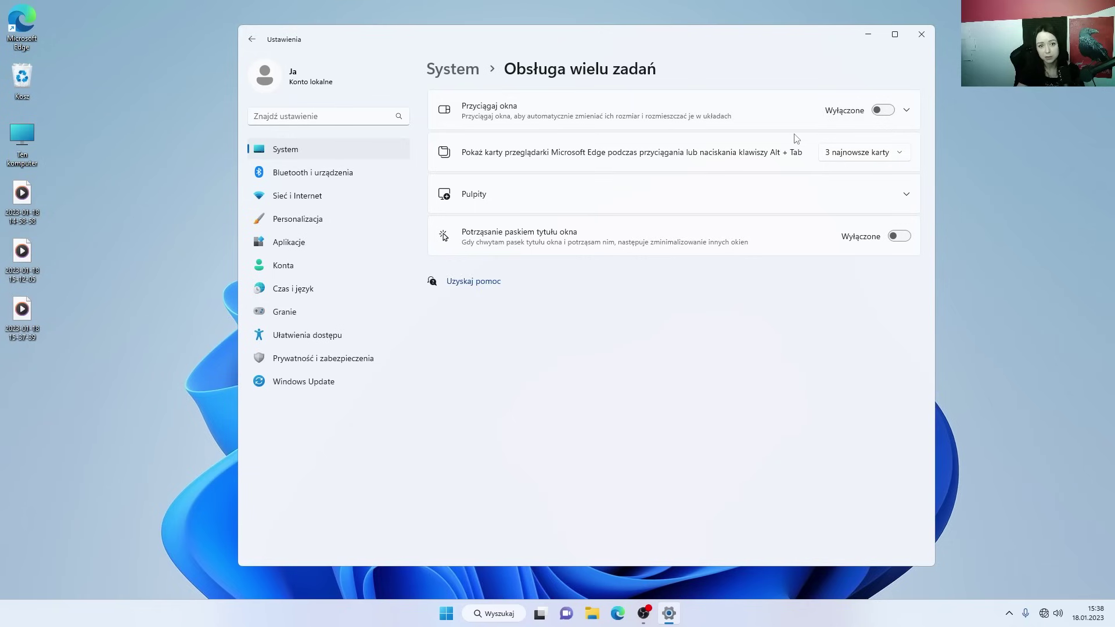
- Try Przyciągaj okna switched on while moving the Ustawienia window, and switch it off again
left_click_drag(738, 35, 659, 56)
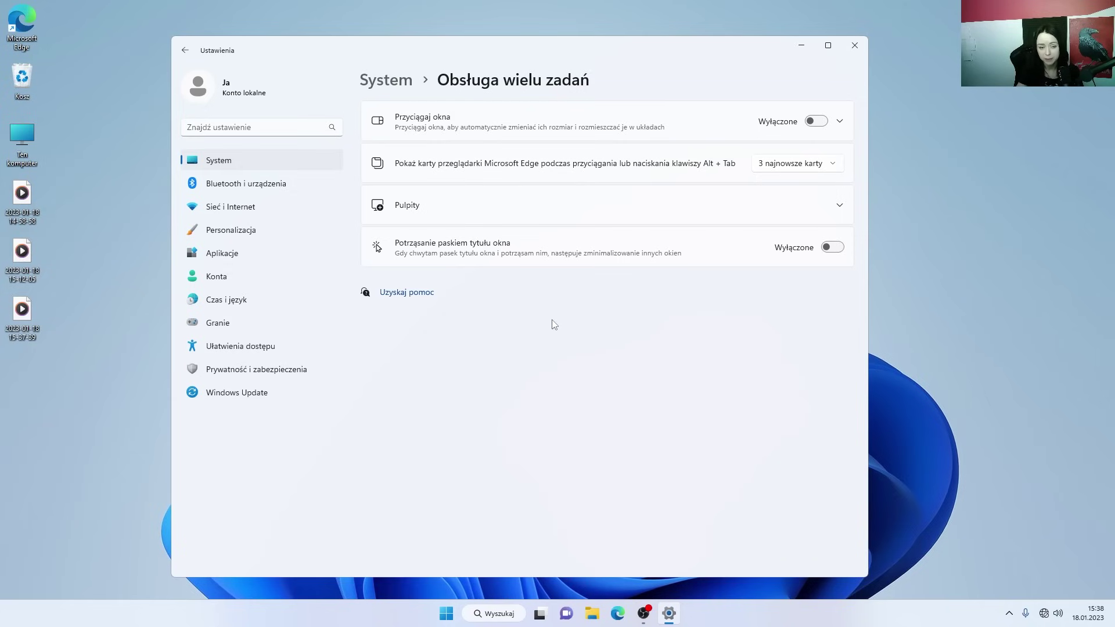
left_click(815, 121)
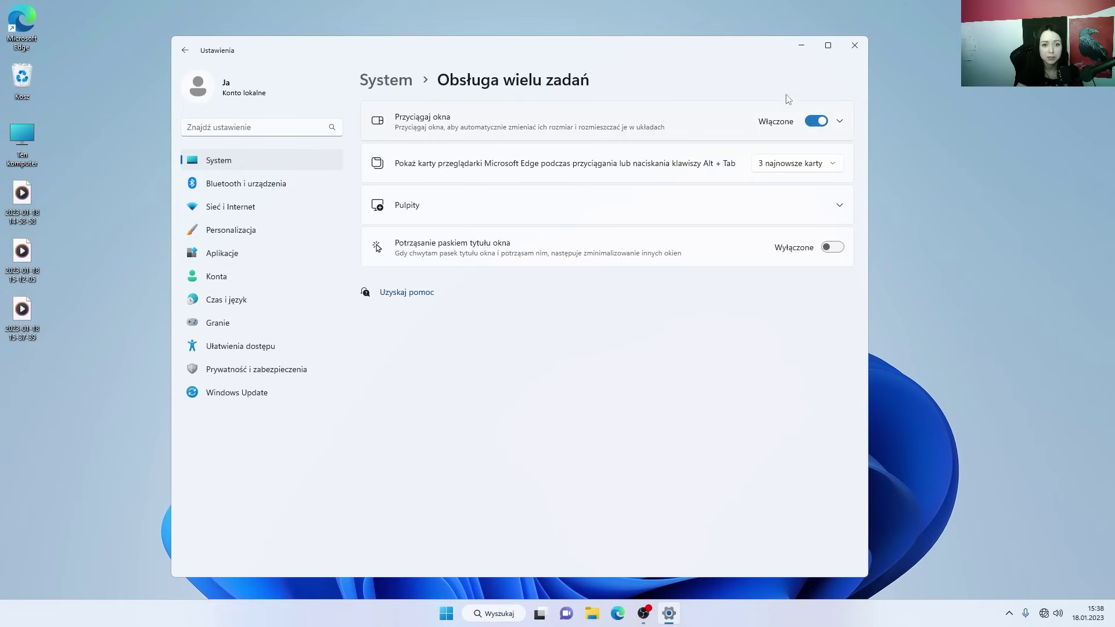
left_click_drag(592, 60, 592, 63)
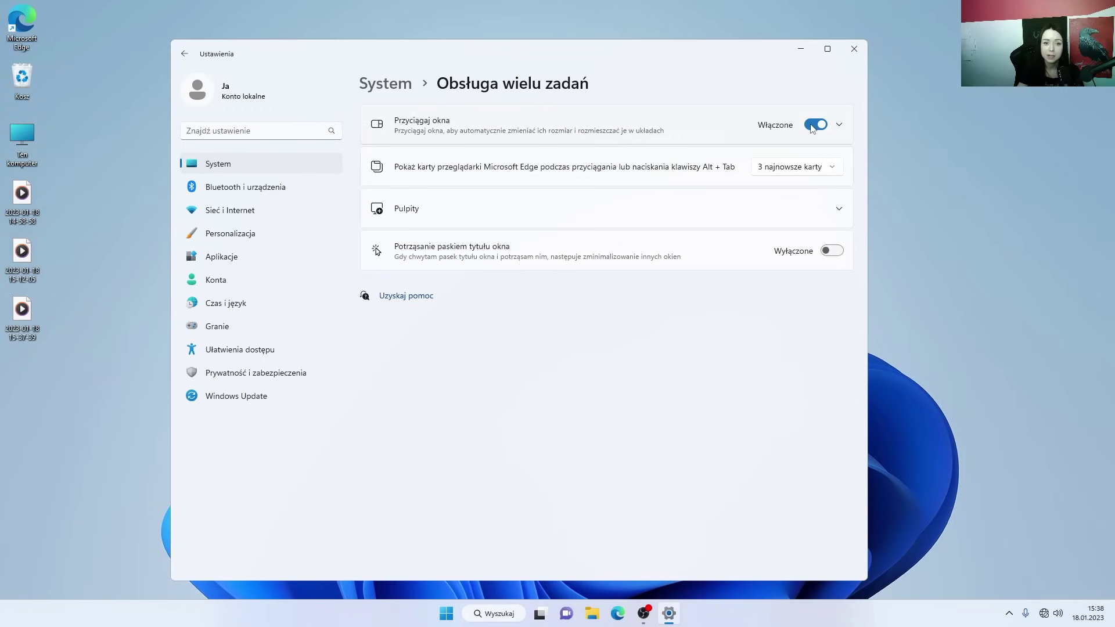
left_click(813, 125)
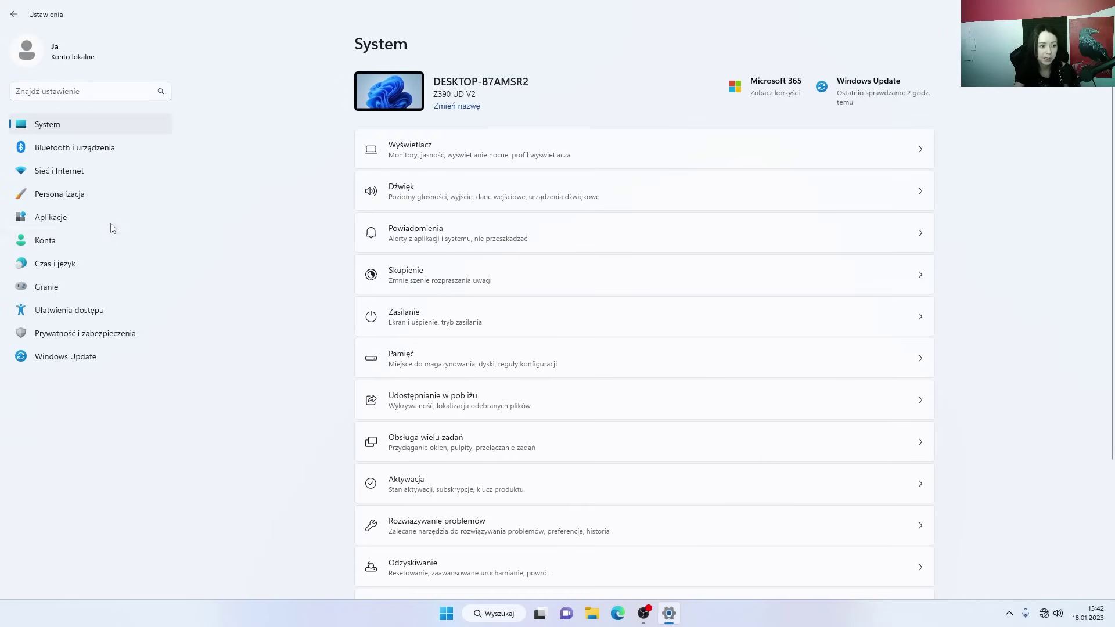
- Under Aplikacje dla witryn internetowych, turn off link opening for Microsoft Teams and all three Microsoft To Do entries, and go to Personalizacja
left_click(61, 220)
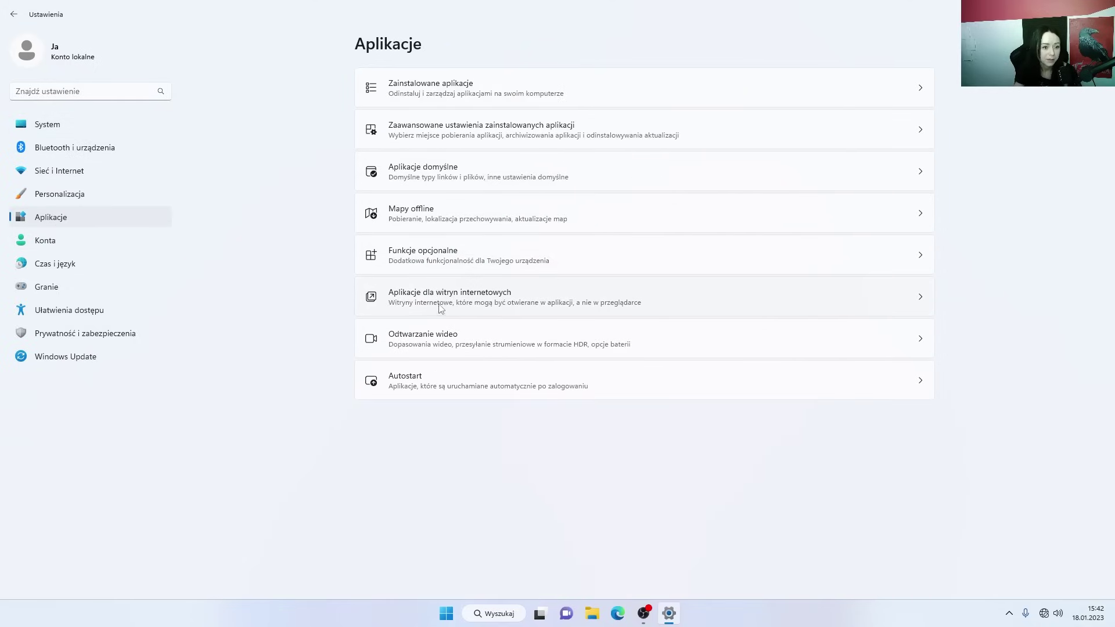
left_click(486, 299)
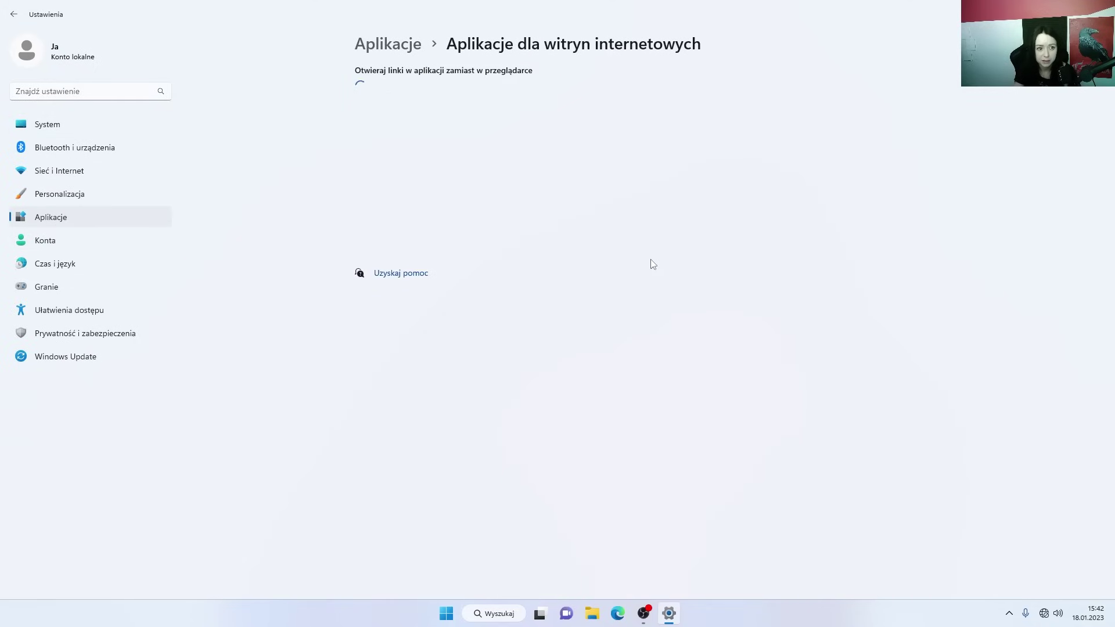
left_click(914, 101)
left_click(910, 143)
left_click(913, 186)
left_click(913, 228)
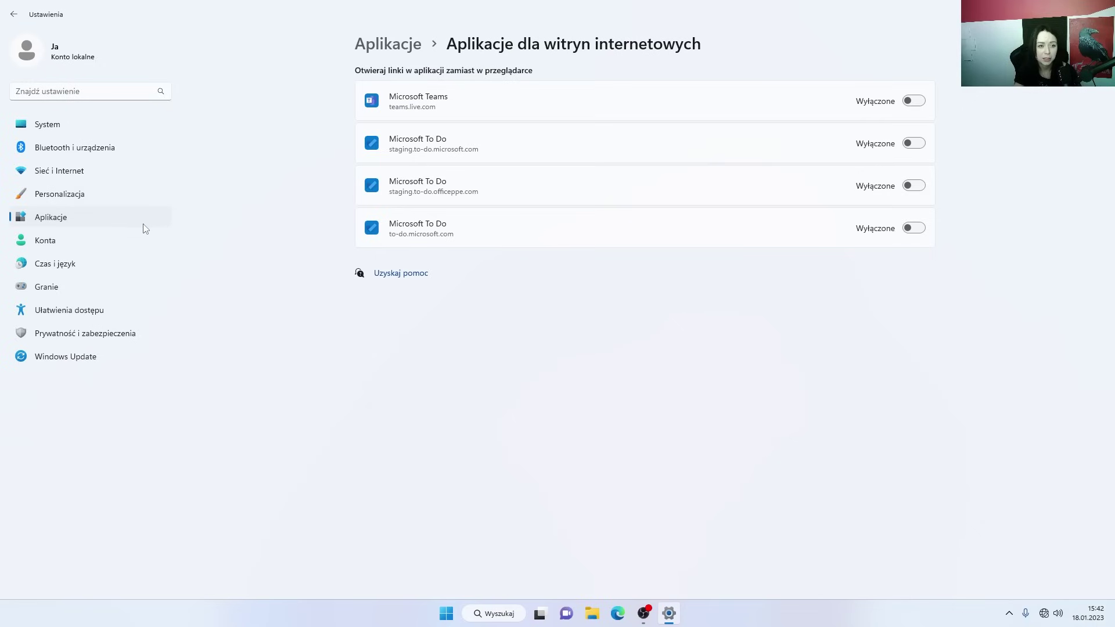
left_click(109, 194)
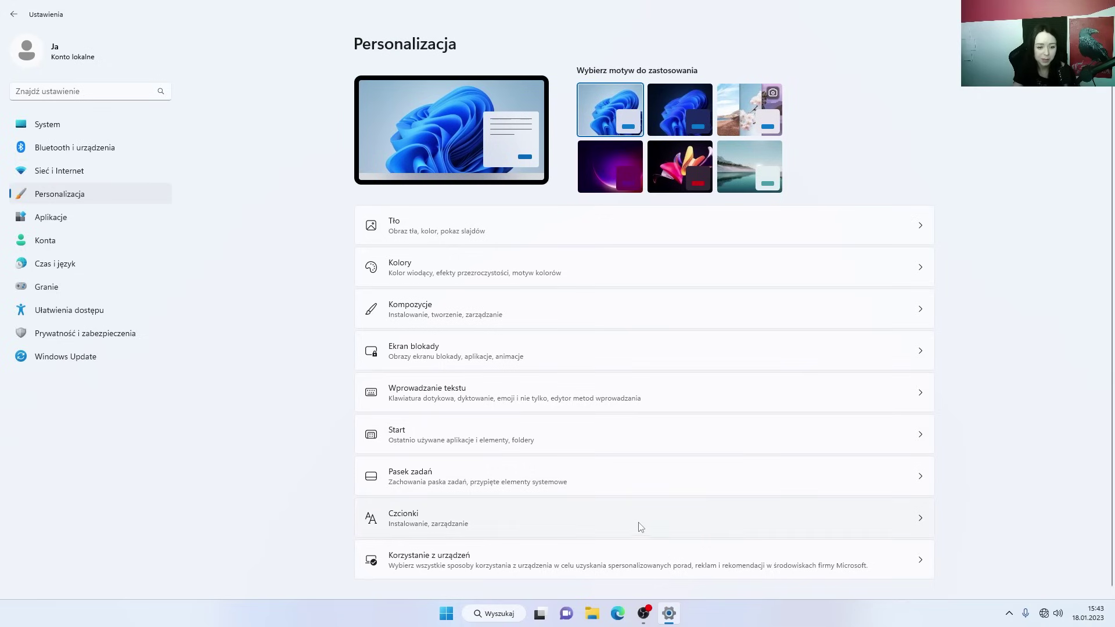
- Search Windows for the Konfiguracja systemu app, open it, and minimize the Ustawienia window behind it
left_click(493, 614)
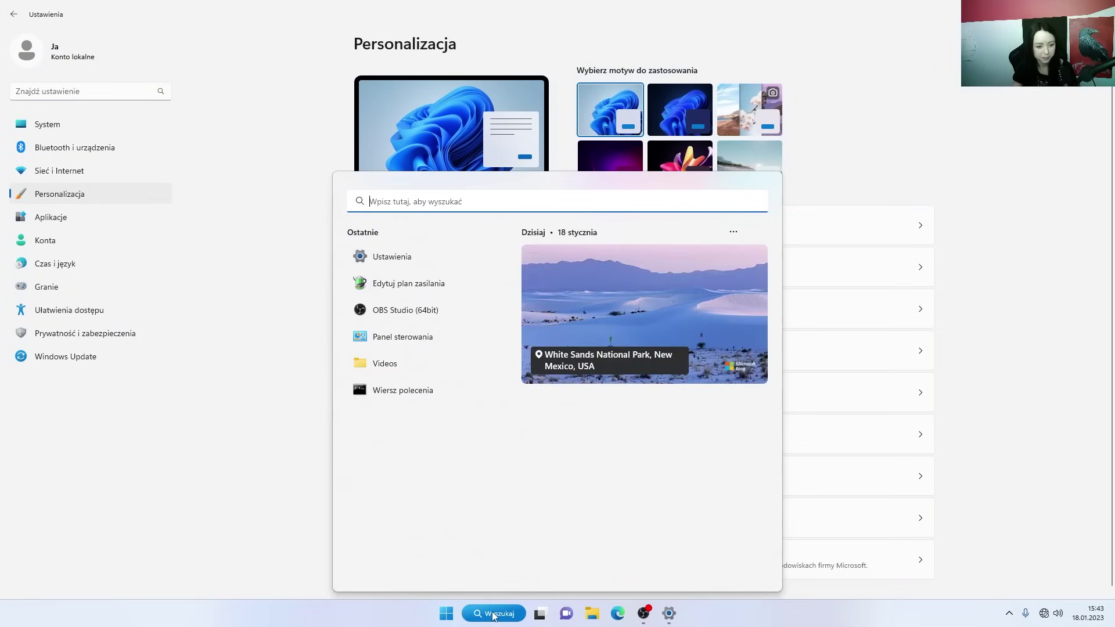
type("k")
key("BackSpace")
type("ko")
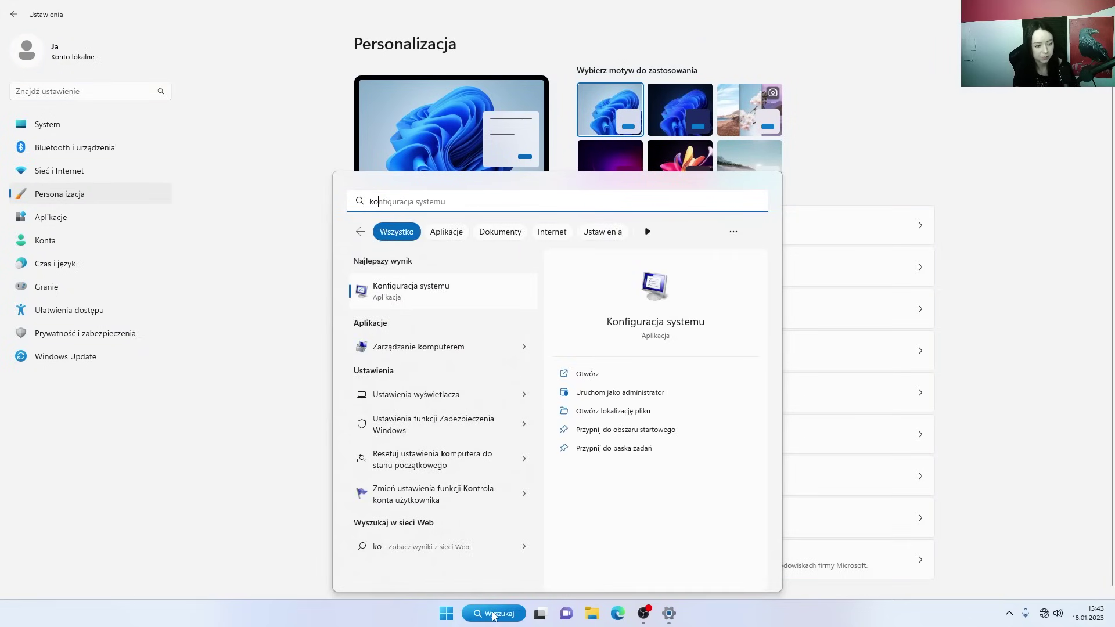
left_click(474, 285)
left_click_drag(558, 201, 545, 237)
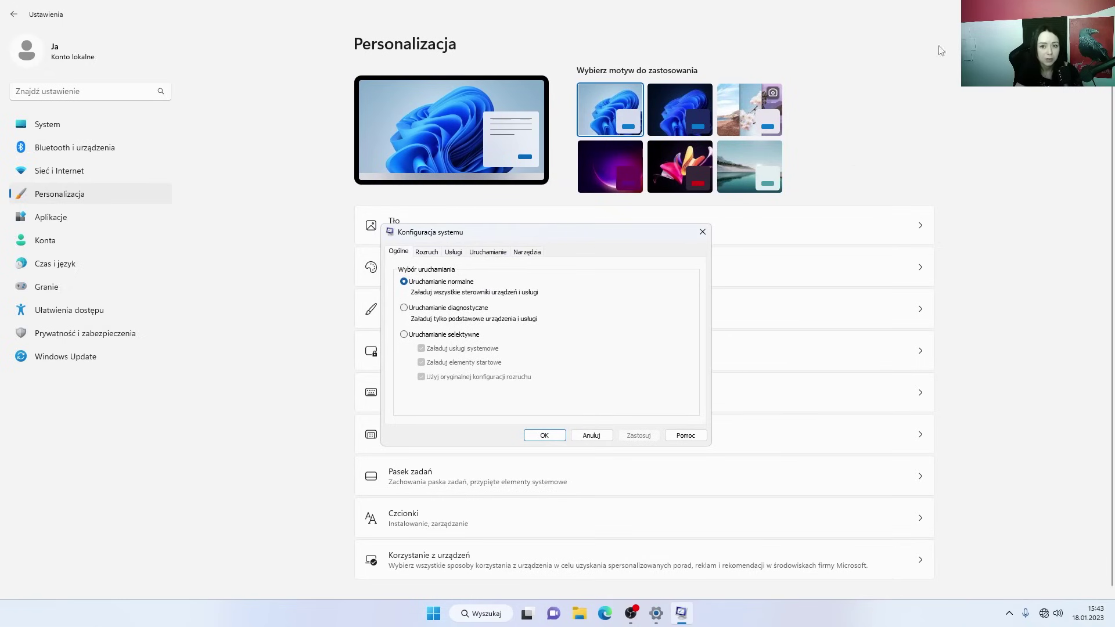
left_click(1045, 11)
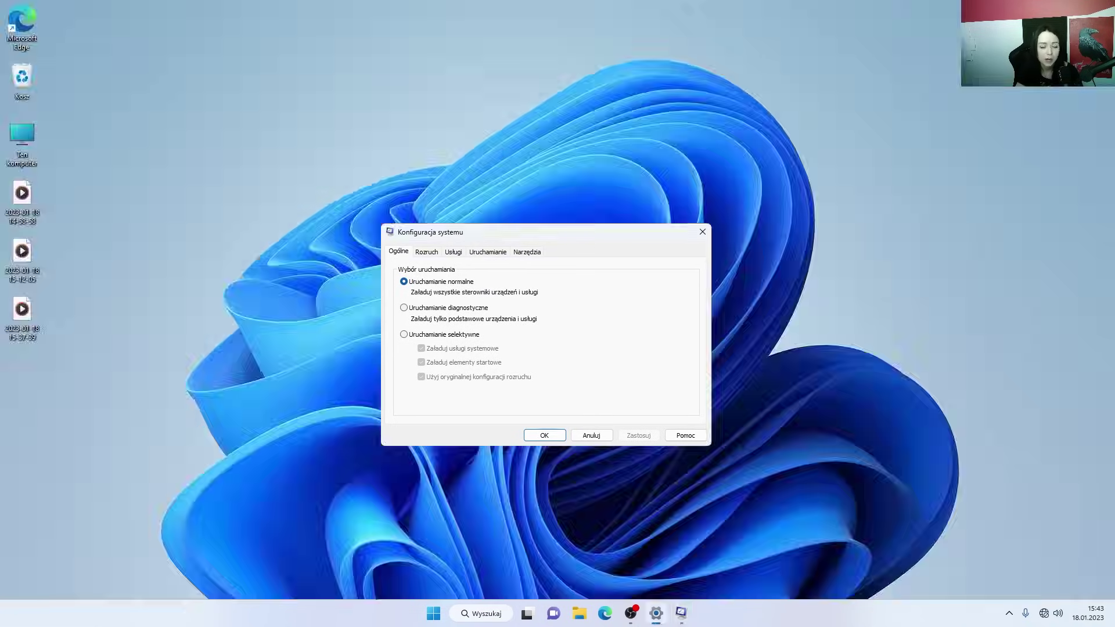
- In the Rozruch advanced options of Konfiguracja systemu, enable Liczba procesorów and set it to 8
left_click(430, 256)
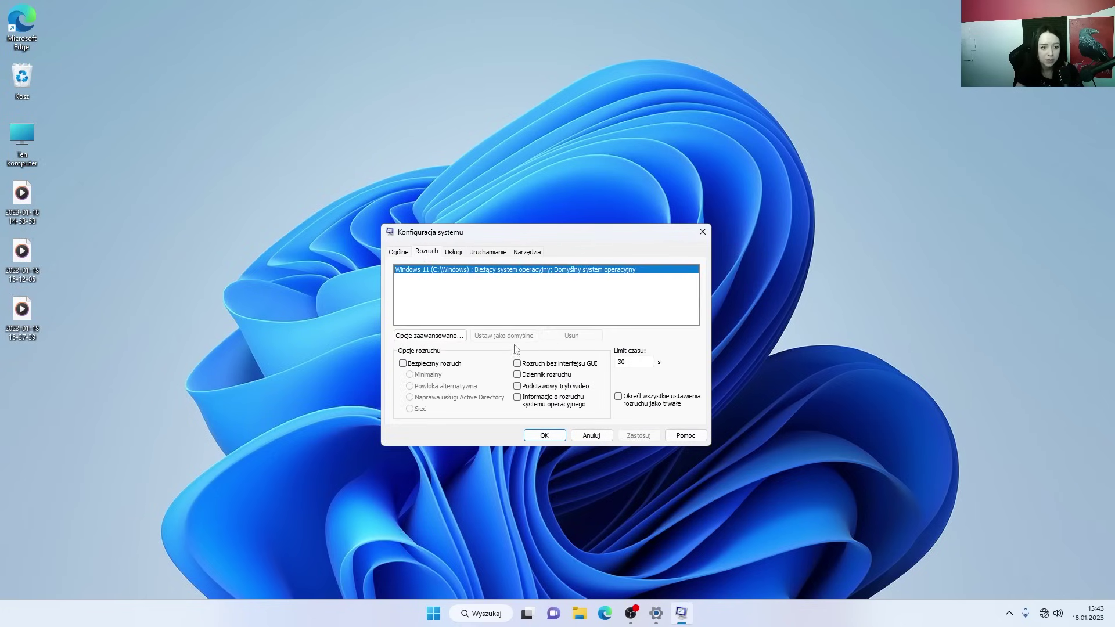
left_click(442, 337)
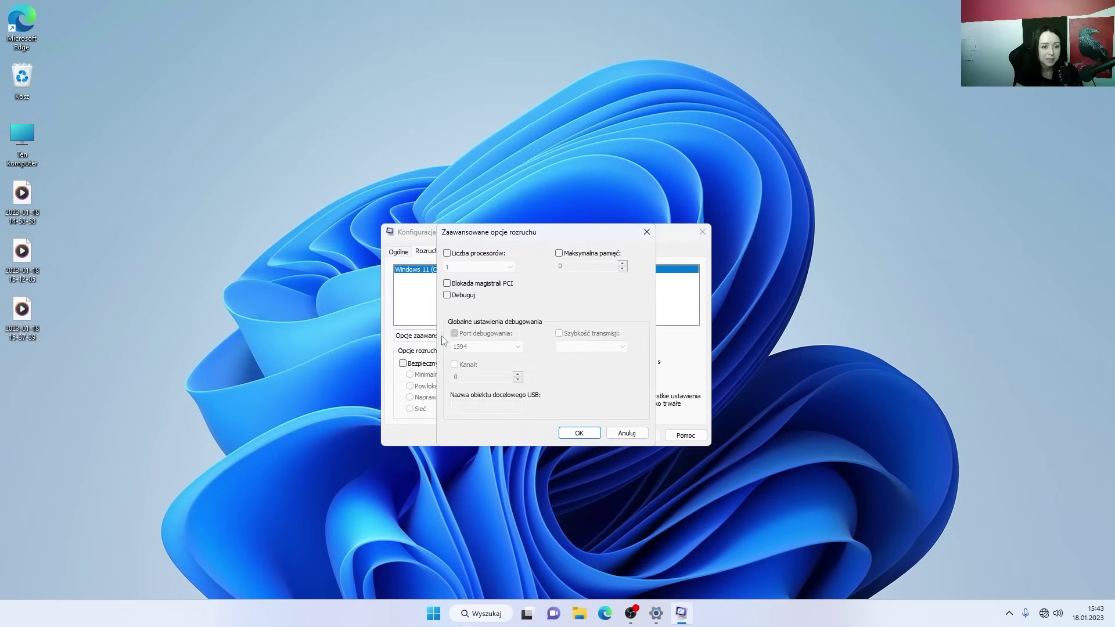
left_click(485, 254)
left_click(514, 267)
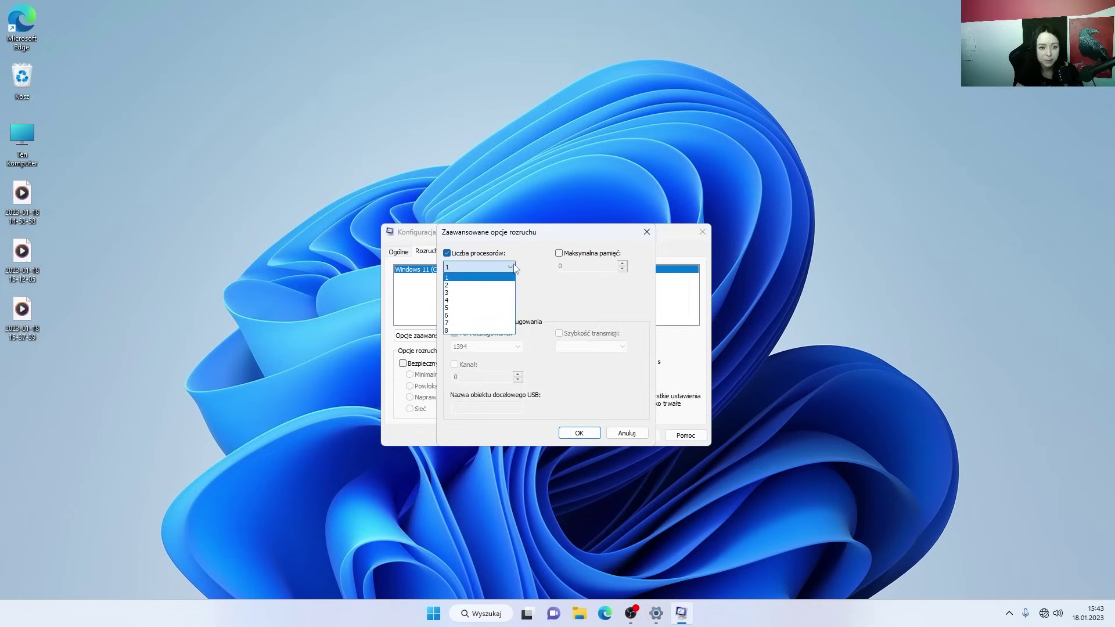
left_click(467, 330)
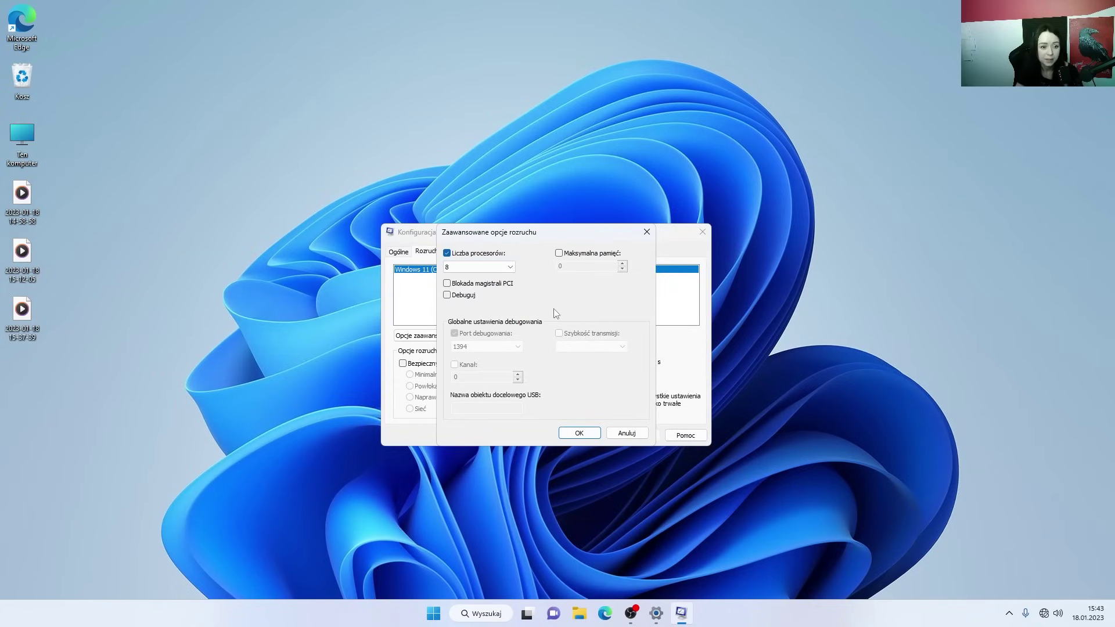
left_click(597, 433)
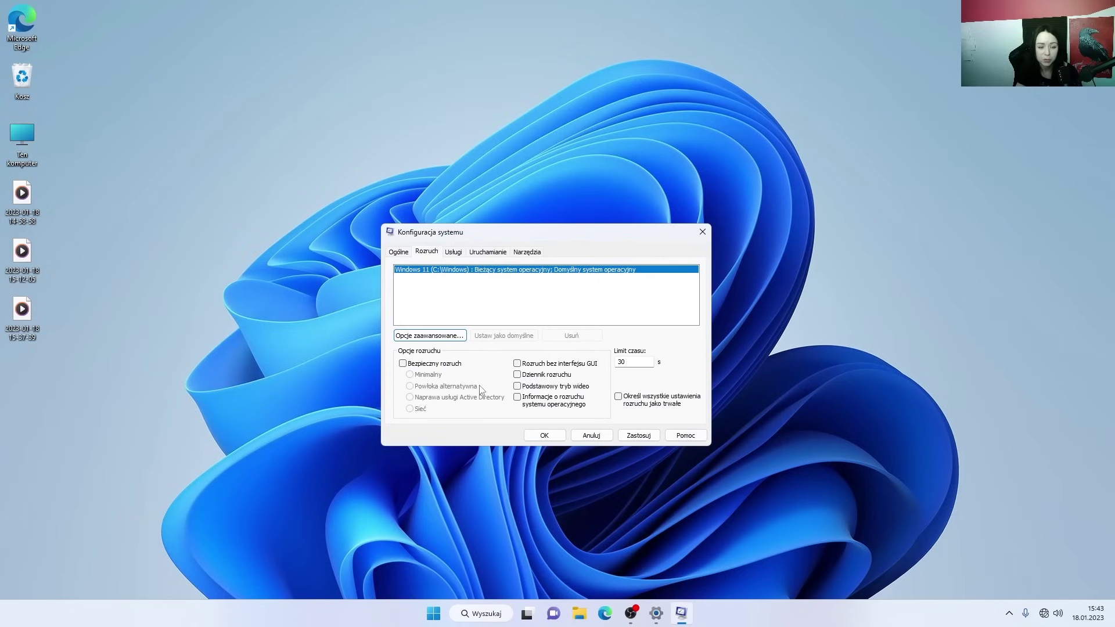
- Apply the boot configuration, confirm it and exit Konfiguracja systemu without restarting the computer
left_click(640, 437)
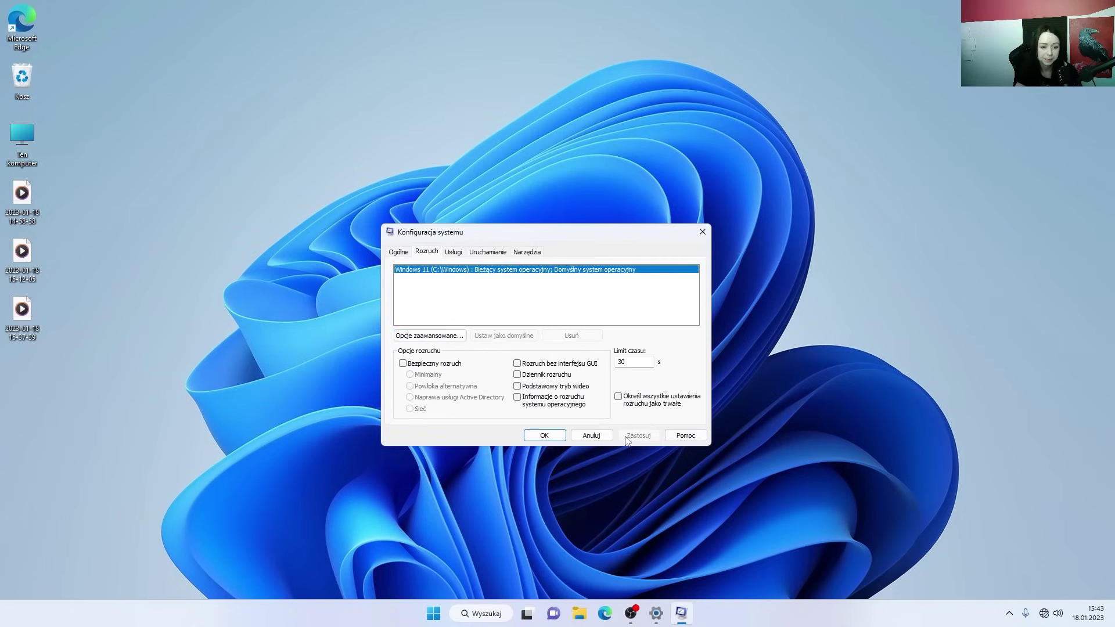
left_click(544, 436)
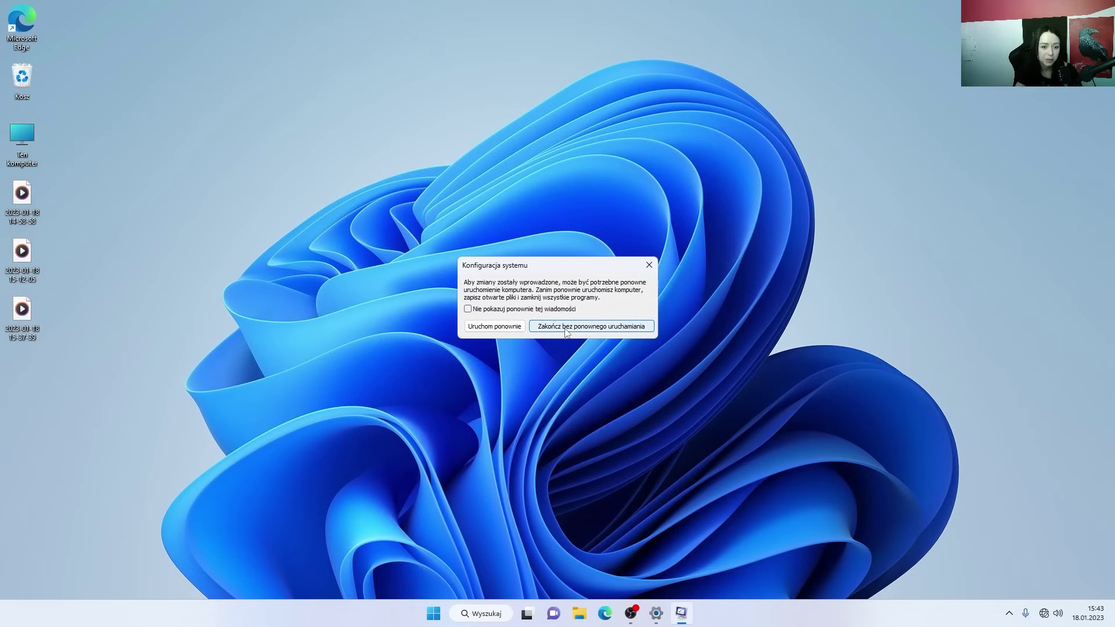
left_click(572, 329)
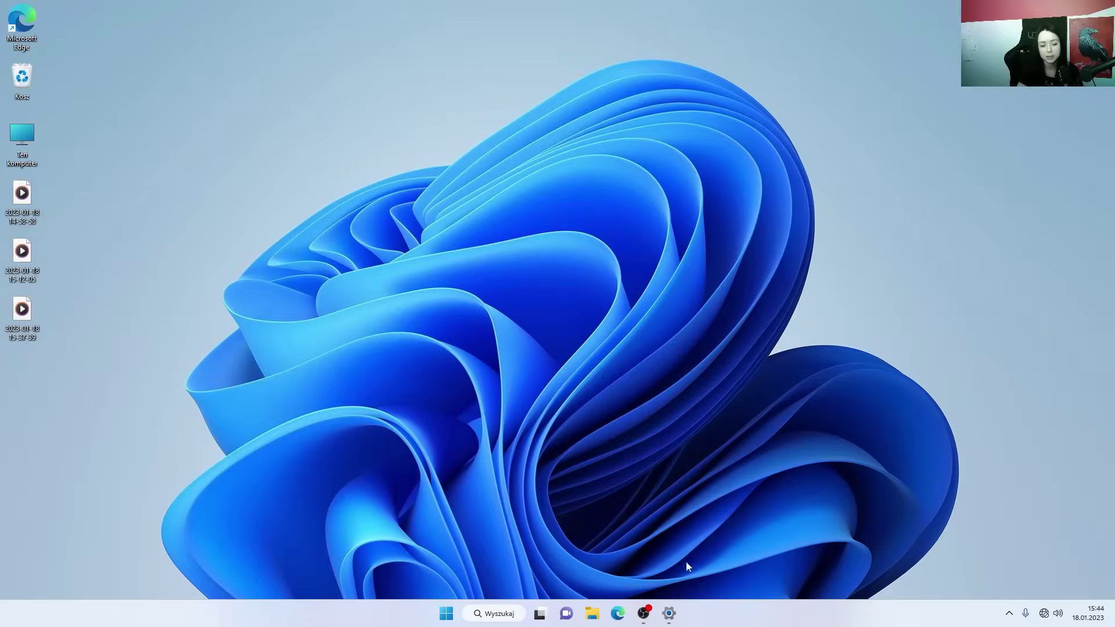
- In Ustawienia, on the Ogólne page of Prywatność i zabezpieczenia, turn off language-list local content, app launch tracking and suggested content
left_click(675, 613)
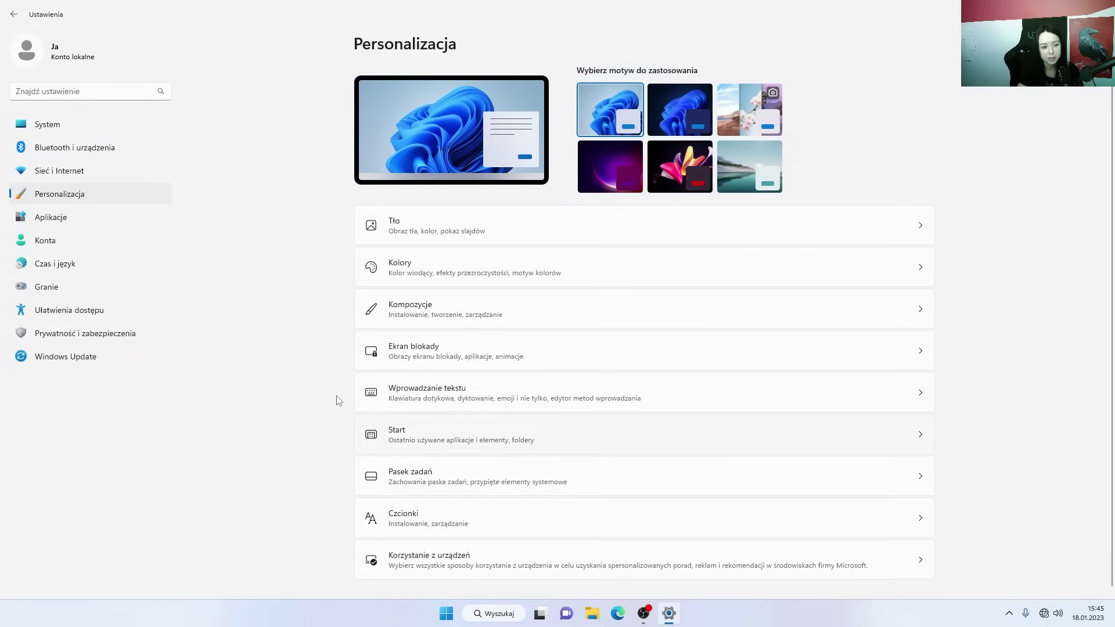
left_click(158, 332)
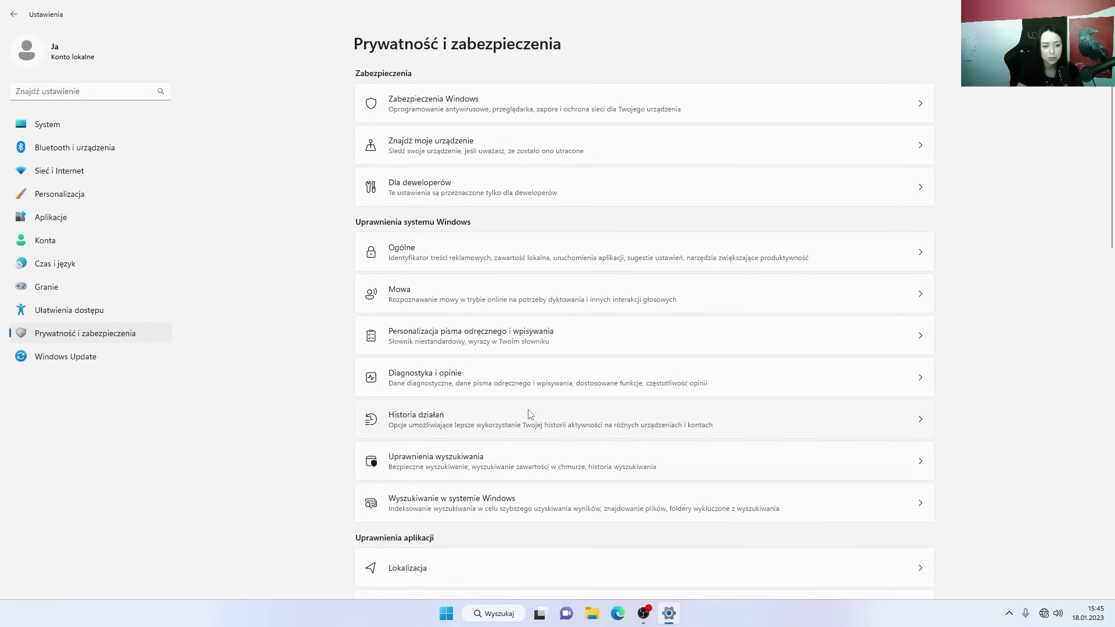
left_click(466, 260)
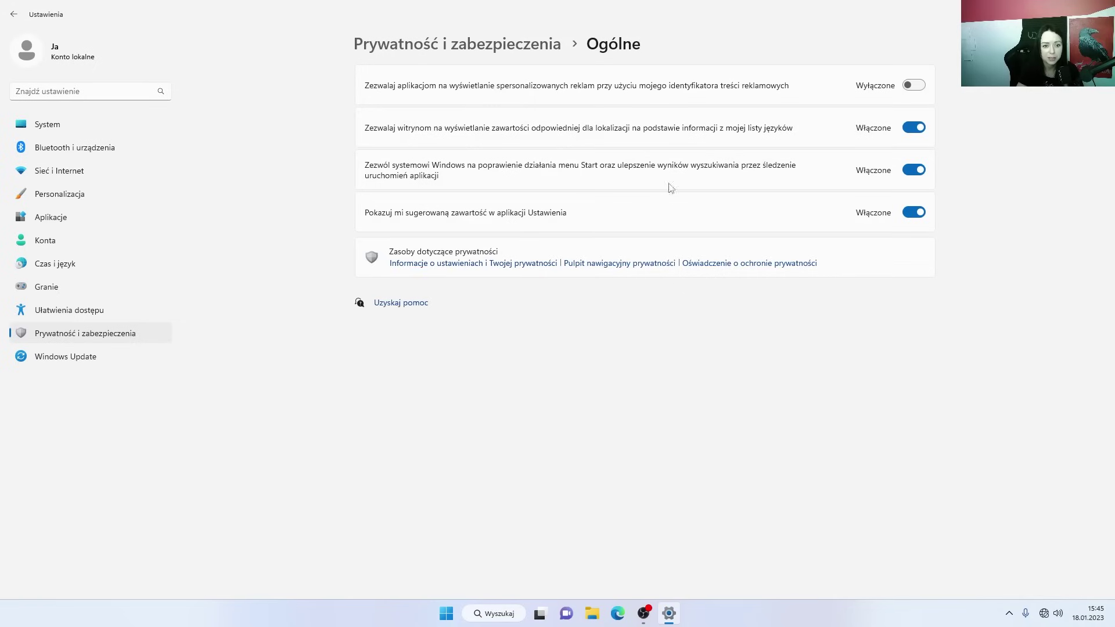
left_click(914, 128)
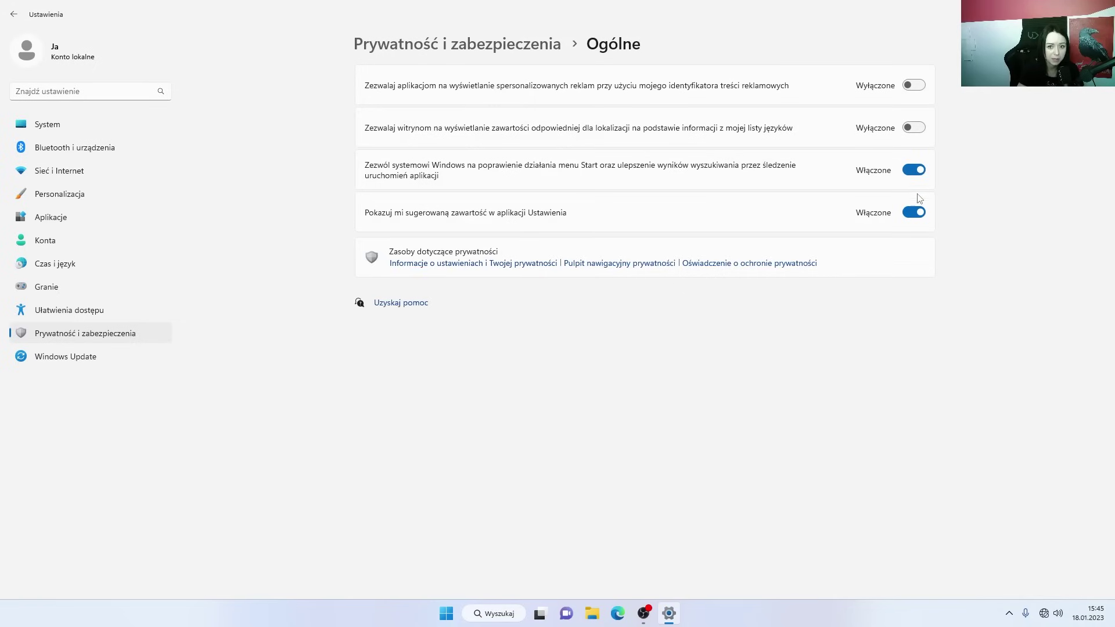
left_click(914, 170)
left_click(914, 212)
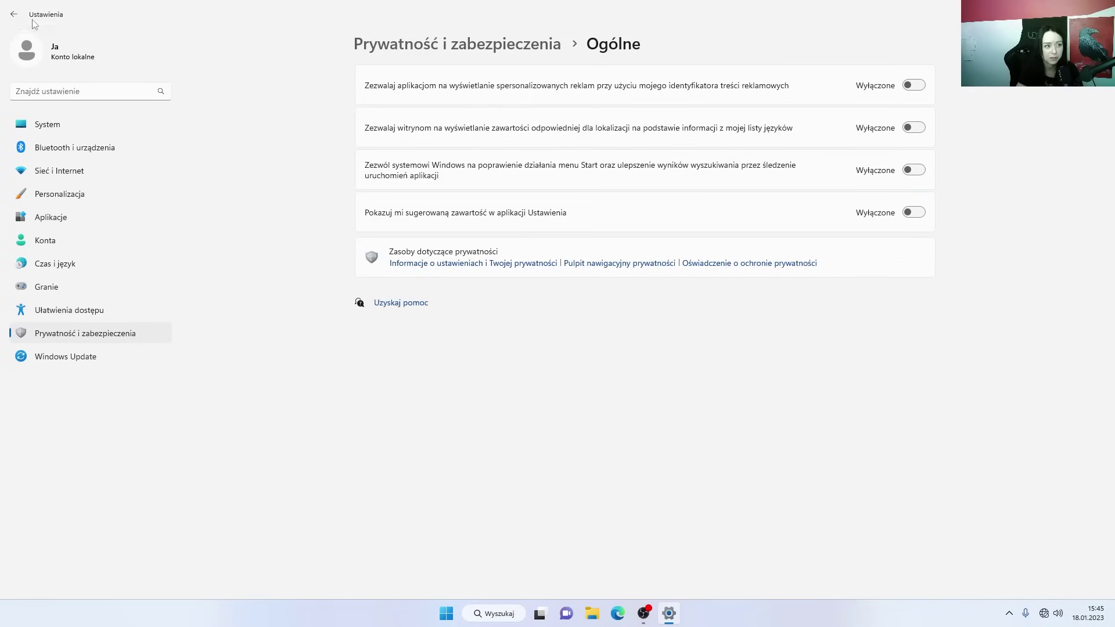
left_click(13, 14)
- Check the Mowa page, and turn off Niestandardowe pisanie odręczne i słownik pisania under Personalizacja pisma odręcznego i wpisywania
left_click(437, 304)
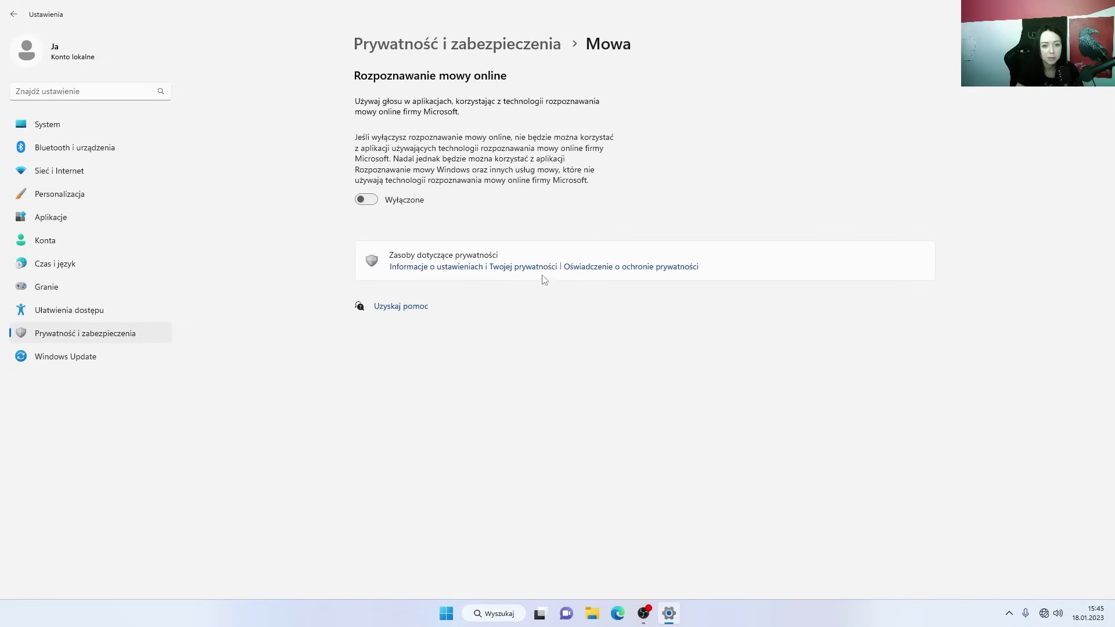
left_click(14, 14)
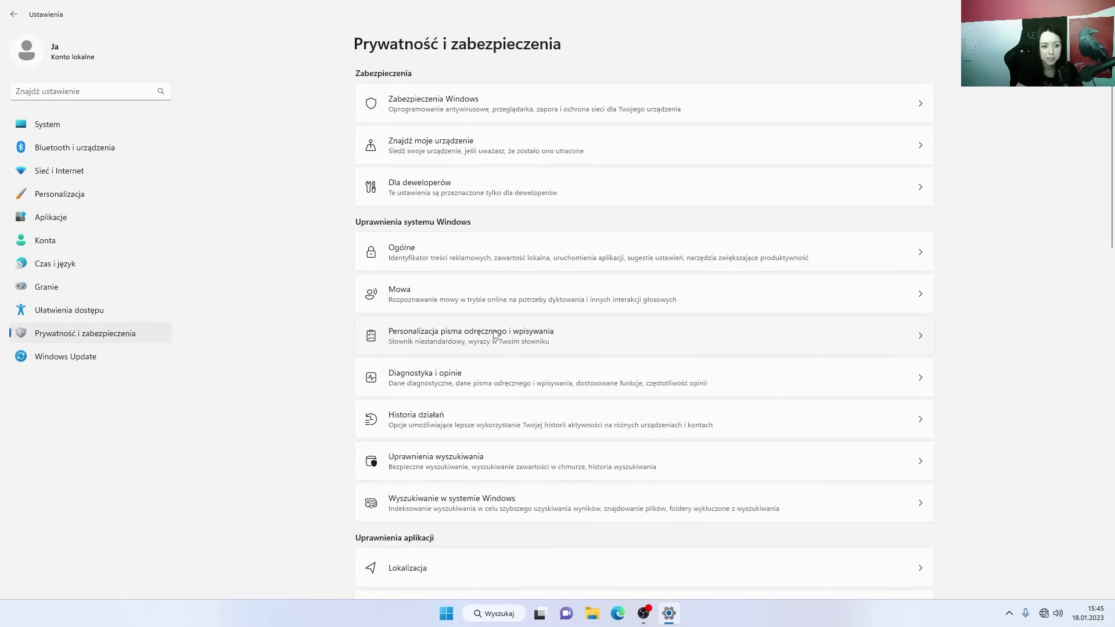
left_click(494, 335)
left_click(914, 125)
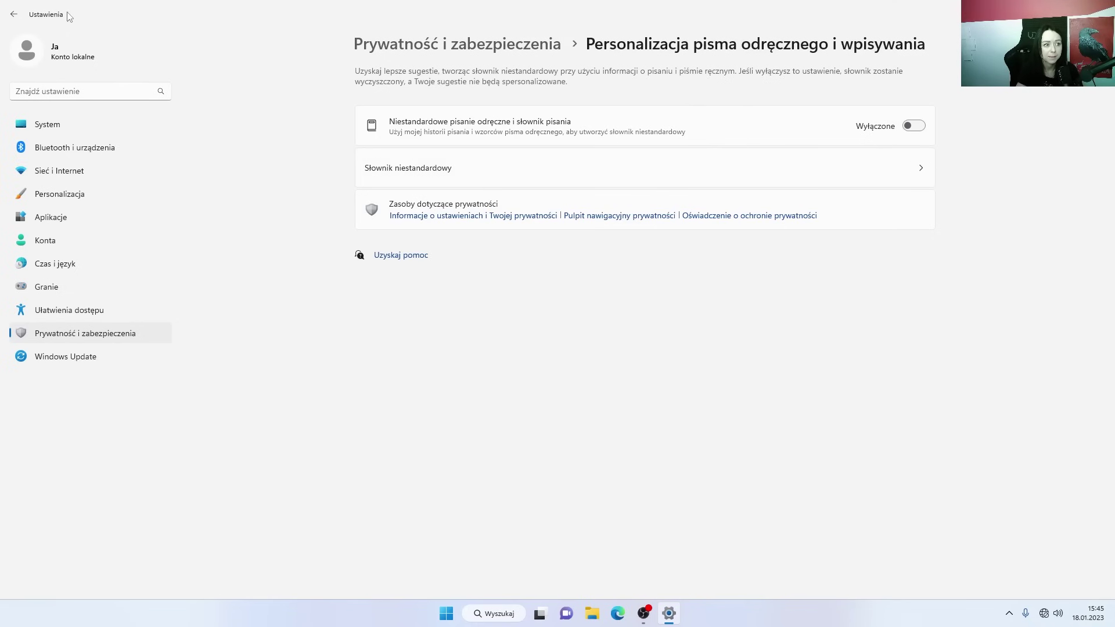
left_click(14, 15)
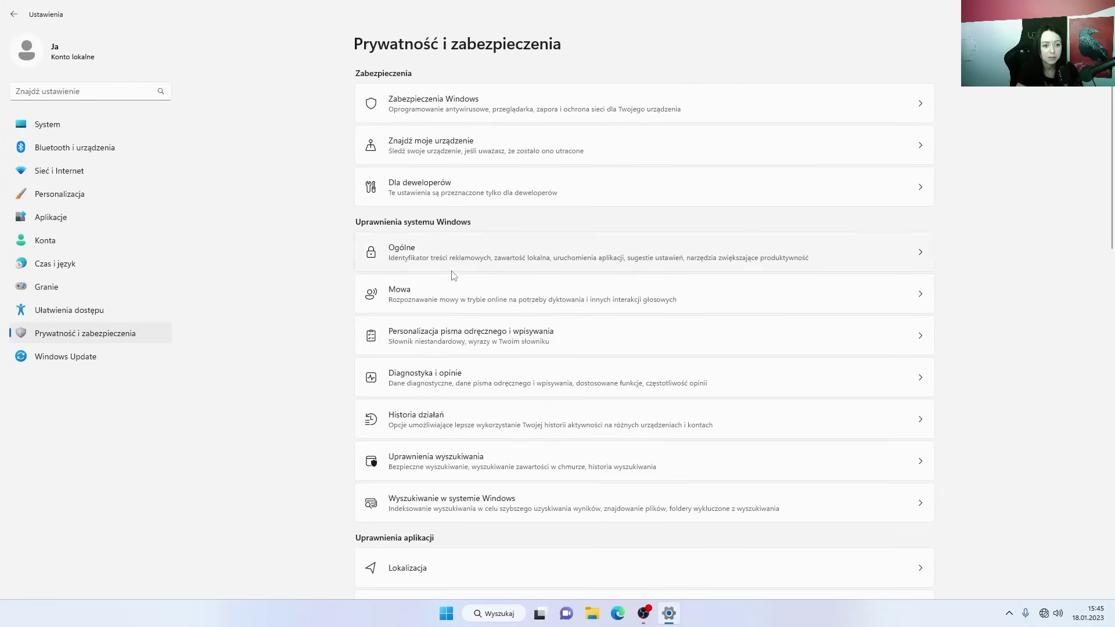
- Review the Diagnostyka i opinie page, expanding Usuń dane diagnostyczne, and return to Prywatność i zabezpieczenia
left_click(465, 370)
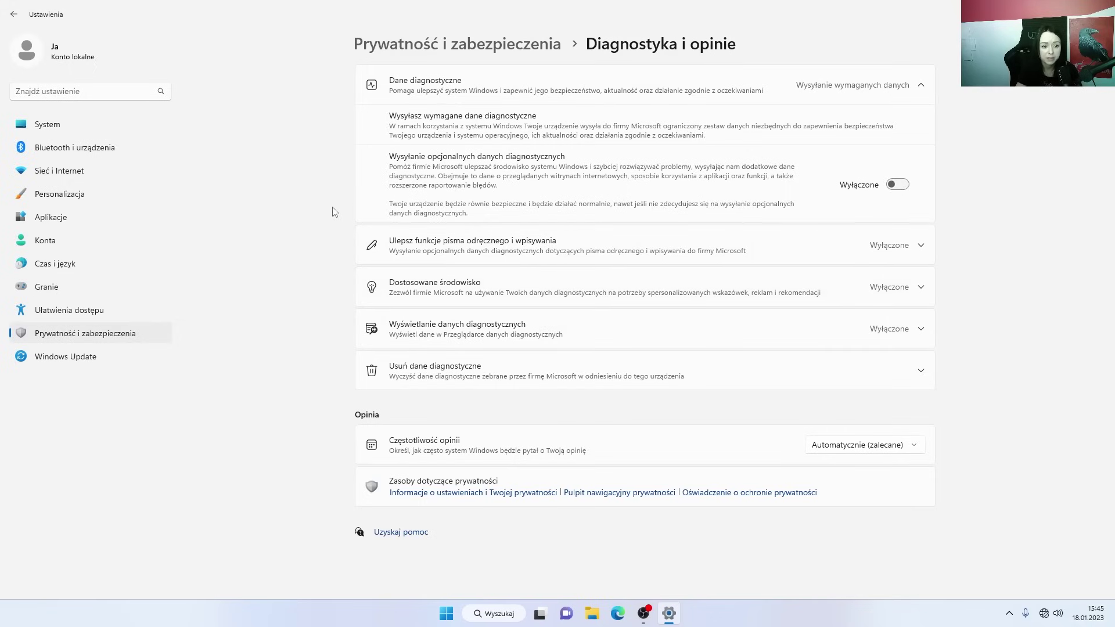
left_click(444, 382)
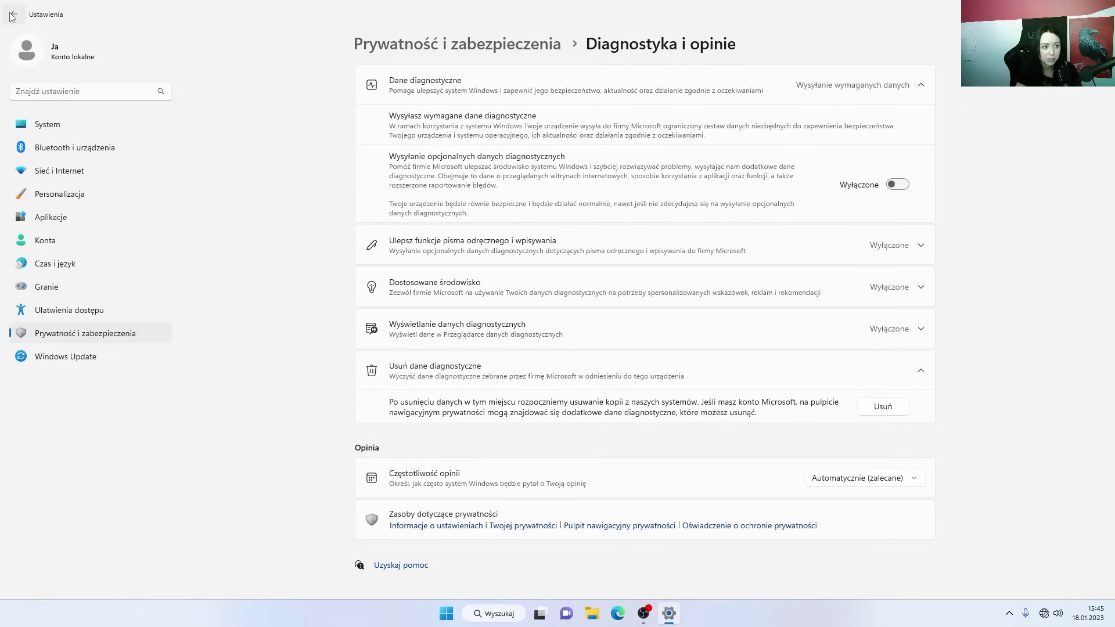
left_click(96, 333)
- On the Historia działań page, turn off keeping activity history on this device, and open and cancel the clear-history prompt
left_click(490, 416)
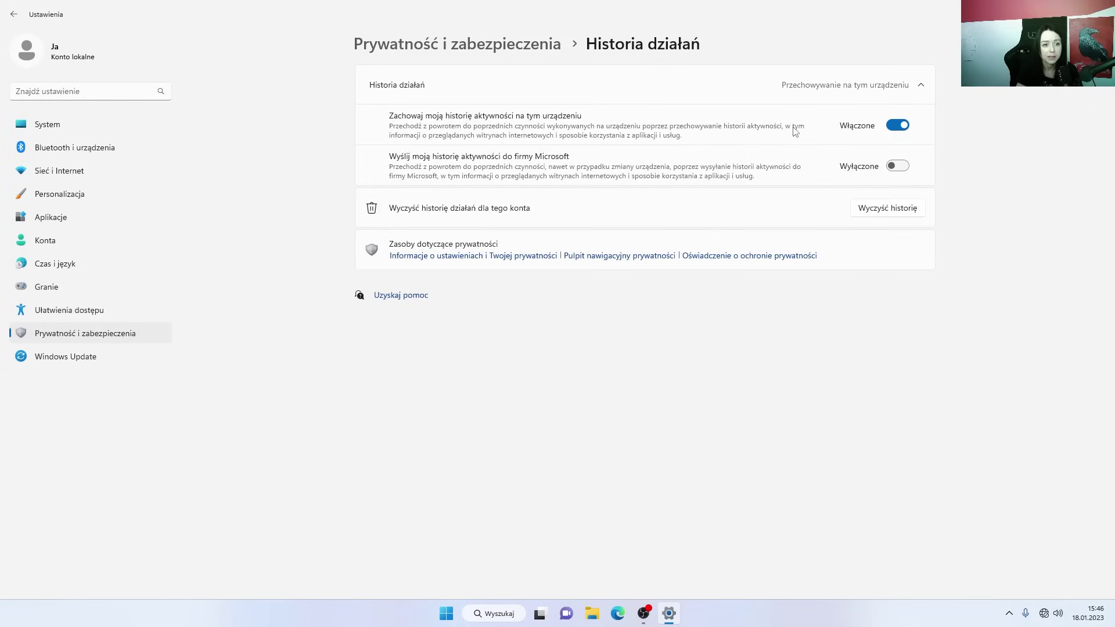
left_click(897, 124)
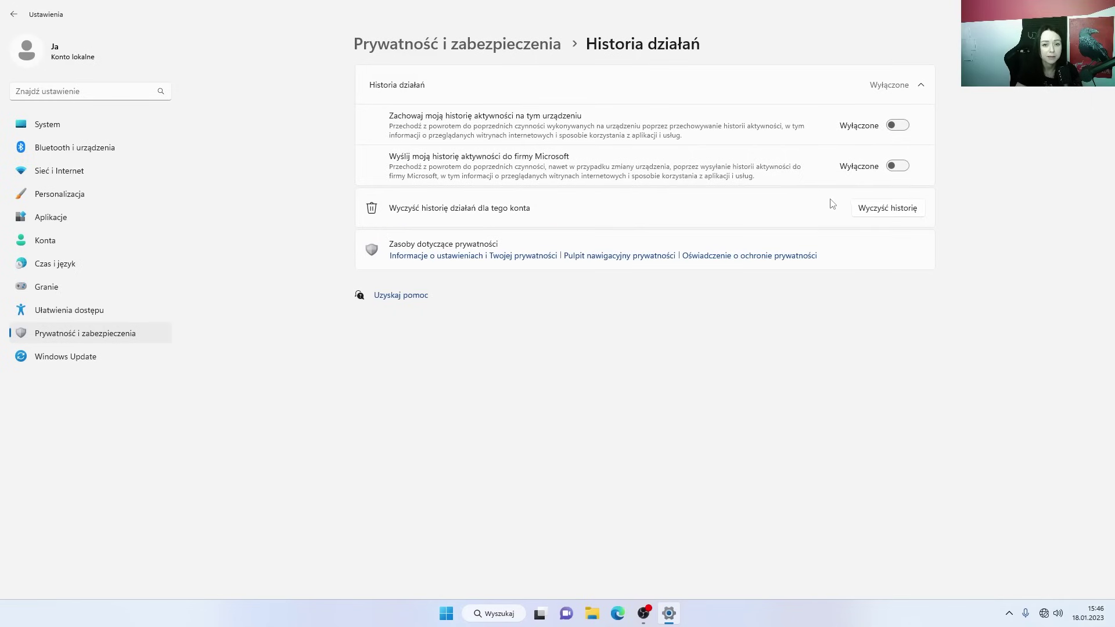
left_click(887, 207)
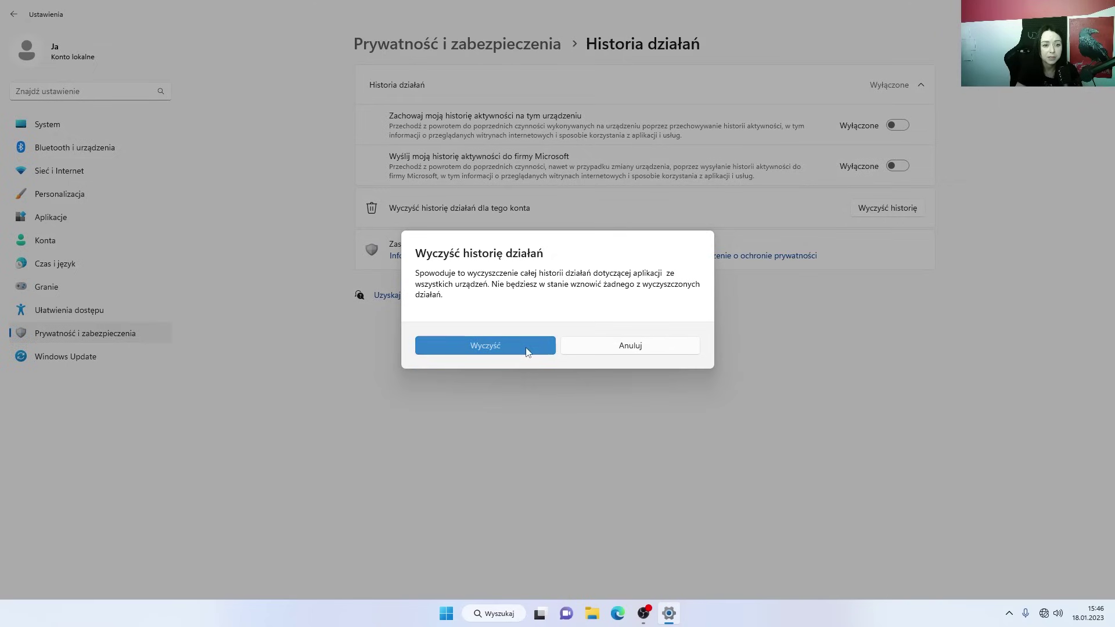
left_click(604, 351)
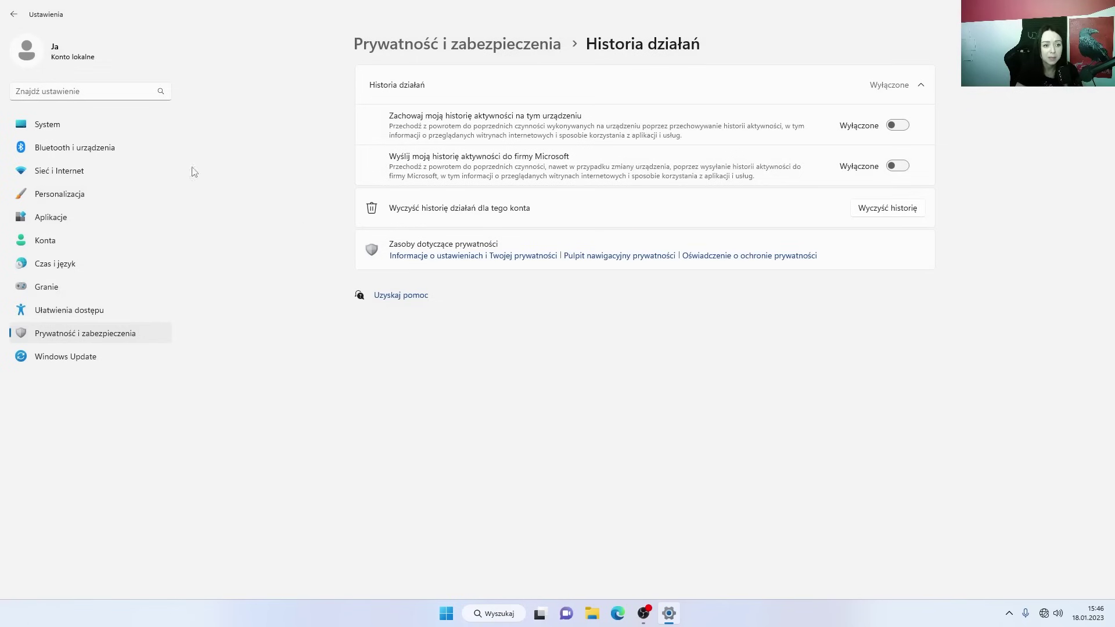
left_click(19, 21)
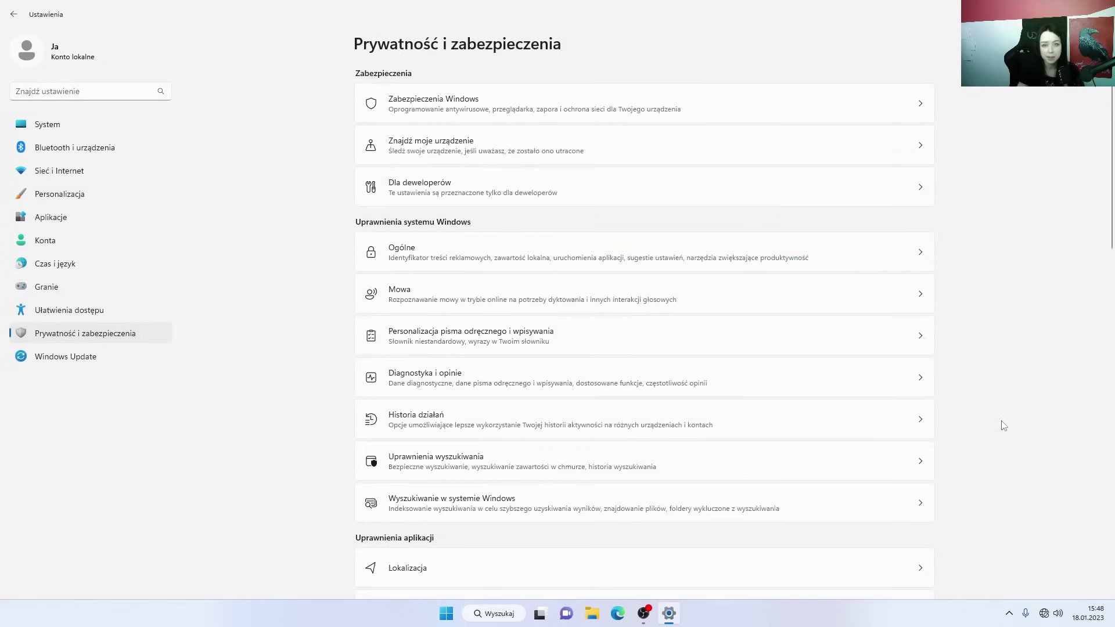
- On the Informacje o koncie page, turn off app access to account information and the device-wide Dostęp do informacji o koncie
scroll(999, 432, "down", 5)
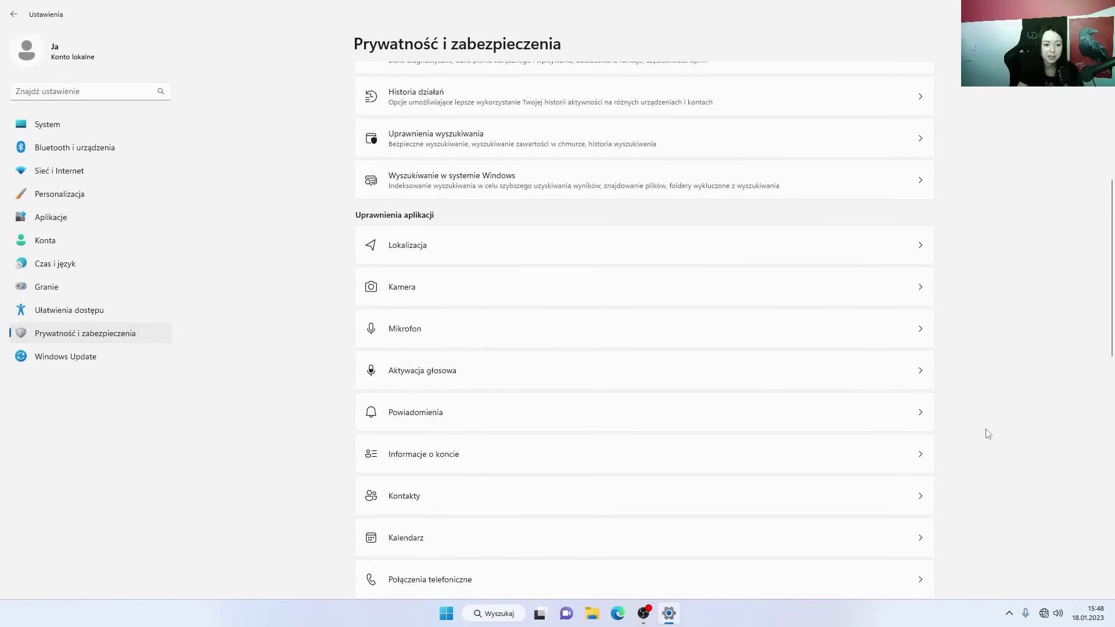
scroll(395, 233, "down", 3)
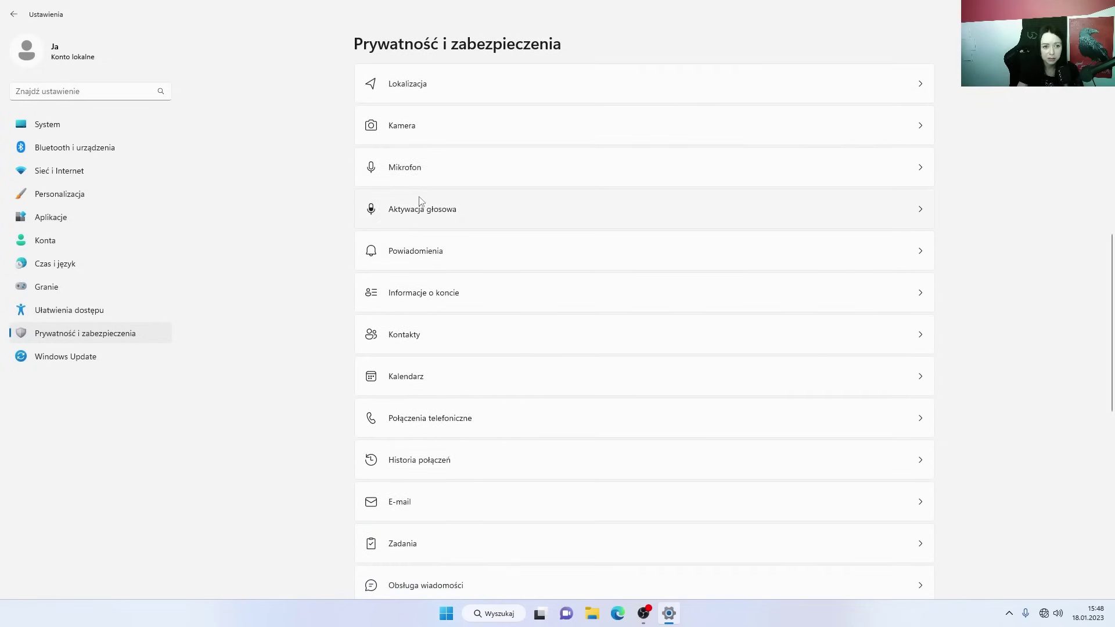
left_click(439, 293)
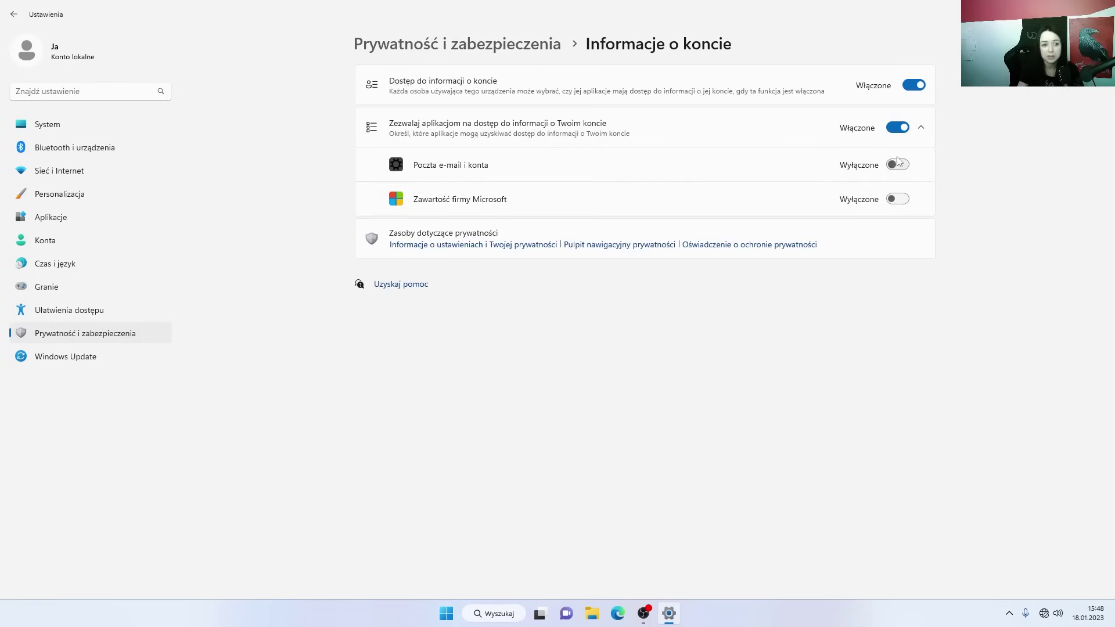
left_click(898, 128)
left_click(913, 85)
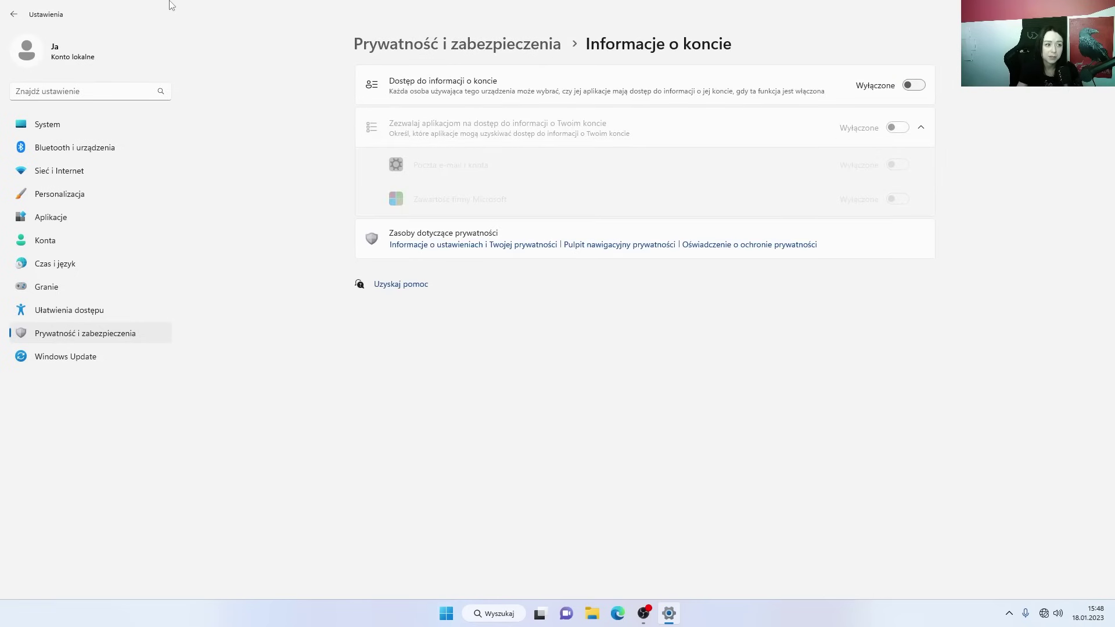
left_click(14, 15)
- On the Diagnostyka aplikacji page, turn off app access to other apps' diagnostic information and Dostęp diagnostyczny aplikacji
scroll(569, 447, "down", 10)
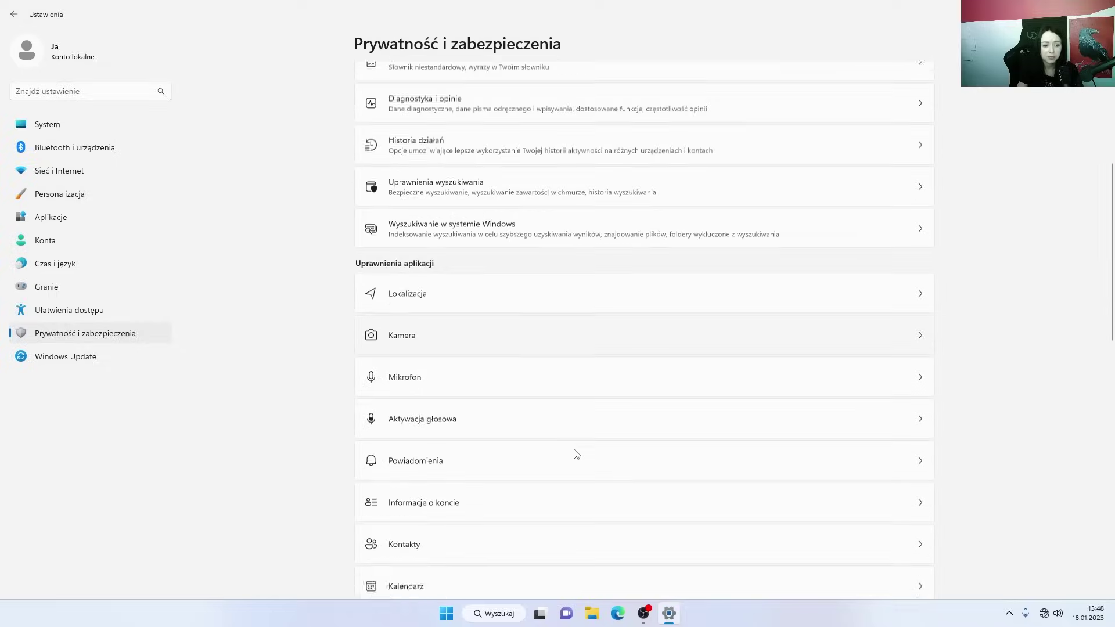
scroll(523, 466, "down", 3)
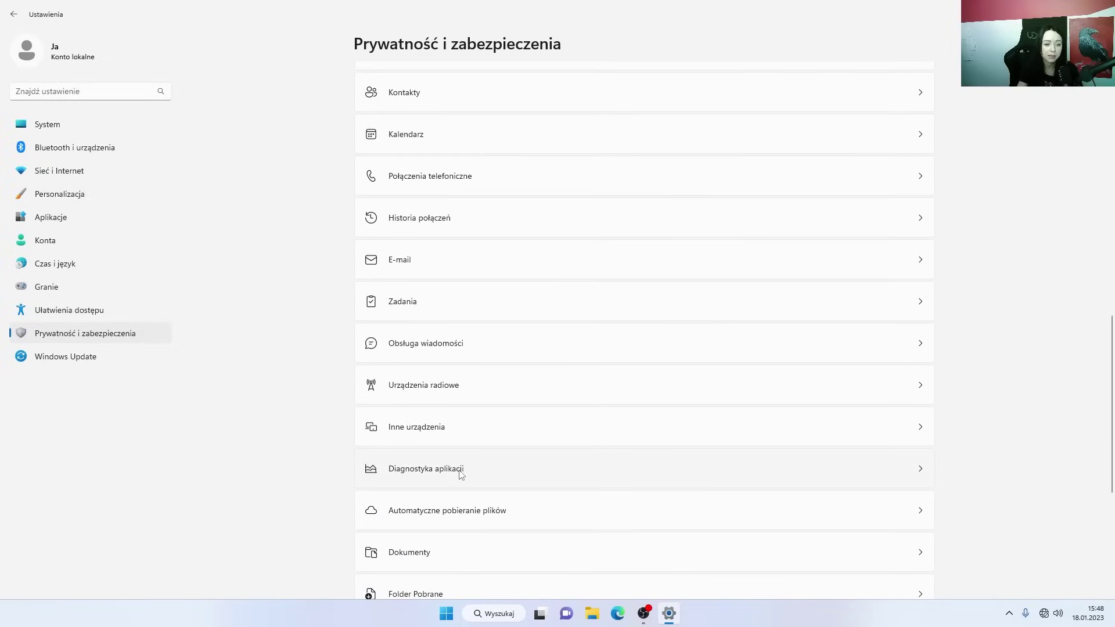
left_click(462, 470)
left_click(913, 88)
left_click(895, 135)
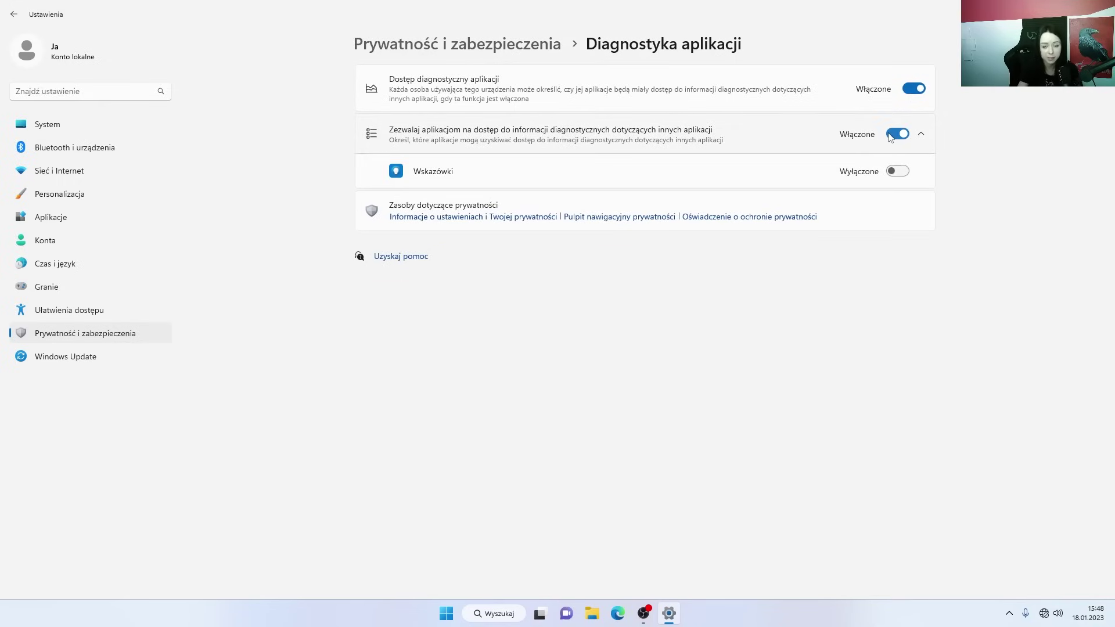
left_click(894, 134)
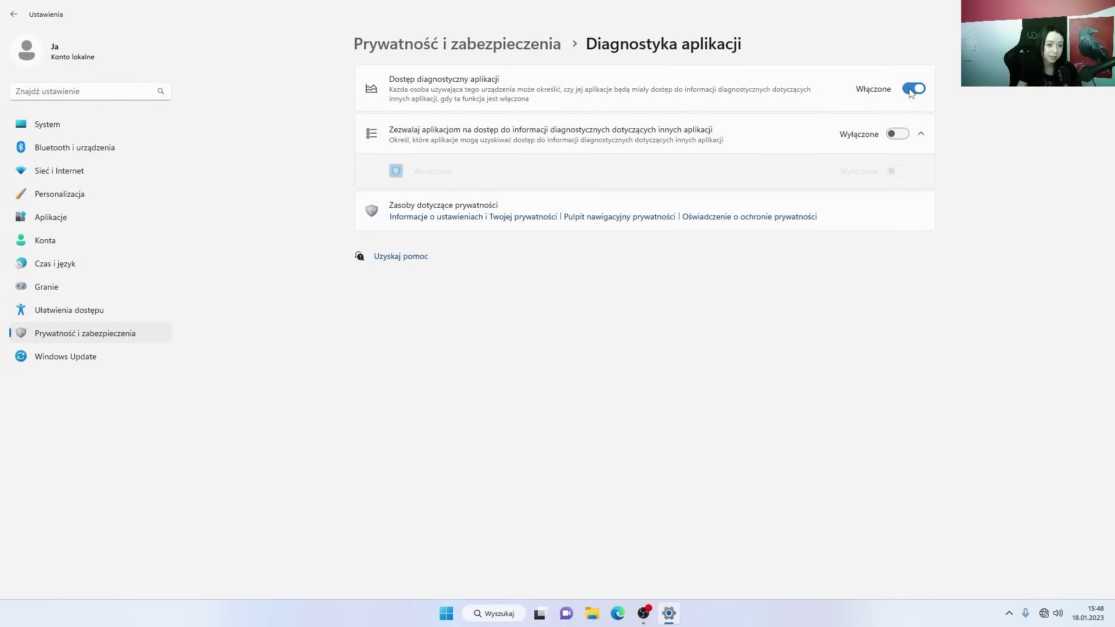
left_click(911, 90)
left_click(13, 14)
scroll(308, 248, "down", 15)
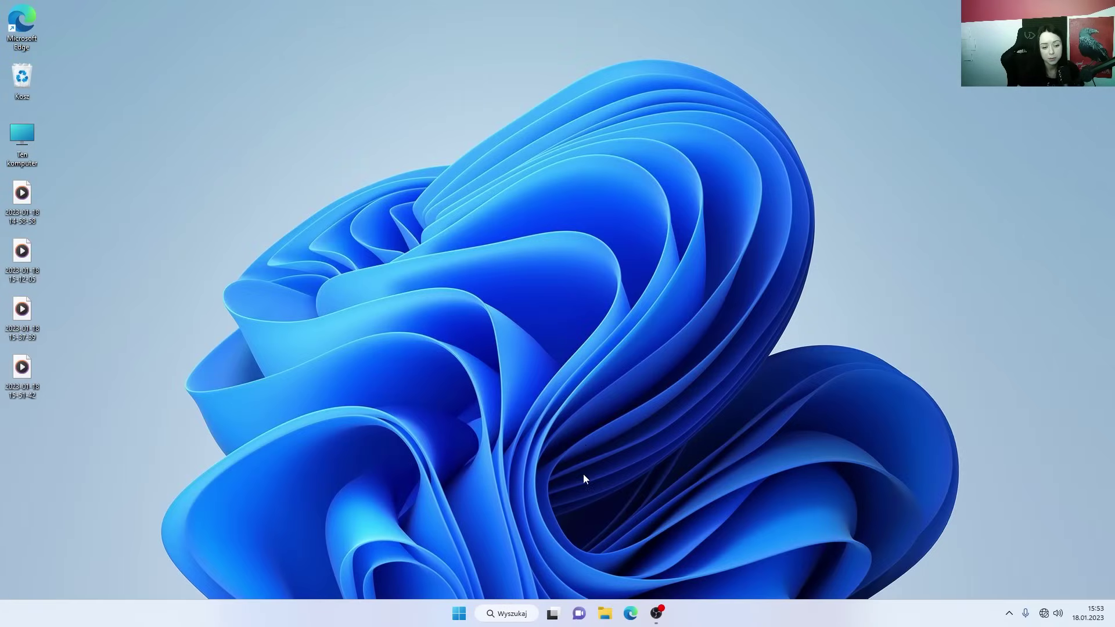
- Search Settings for "wygląd", open Dopasuj wygląd i wydajność systemu Windows, review the Niestandardowe visual effects selection and close the options
left_click(513, 614)
type("ustawienia")
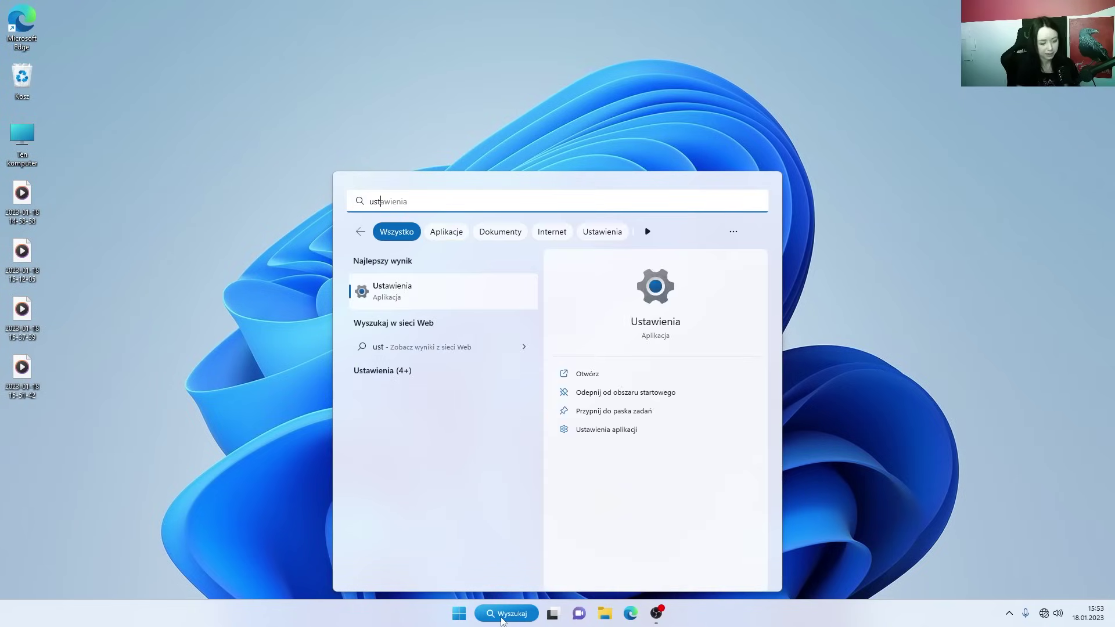
key("Return")
type("wy")
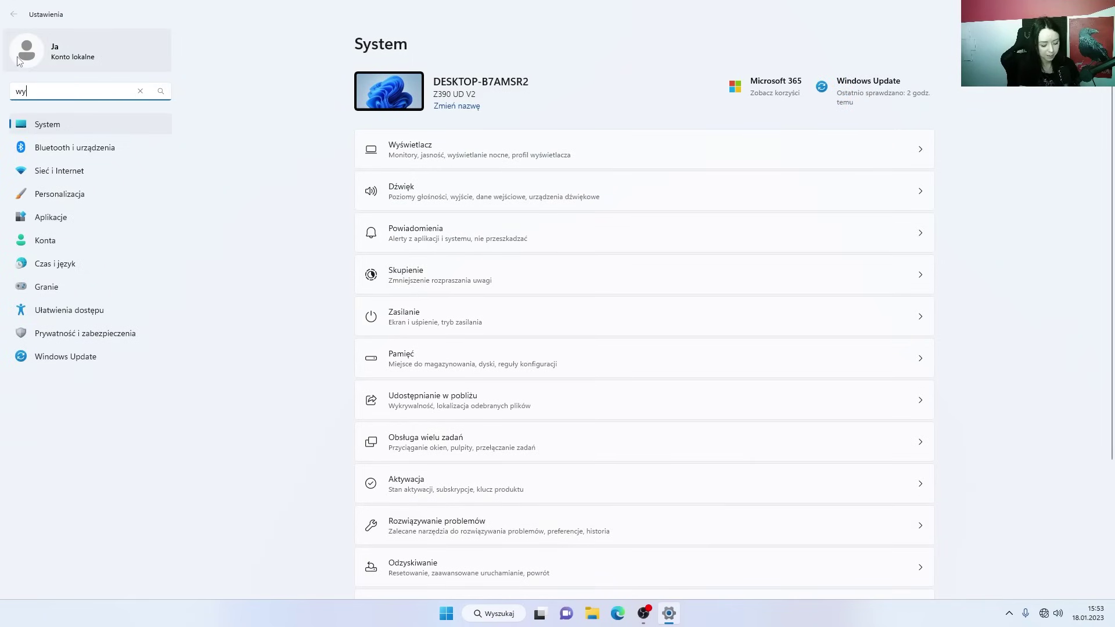
type("gl")
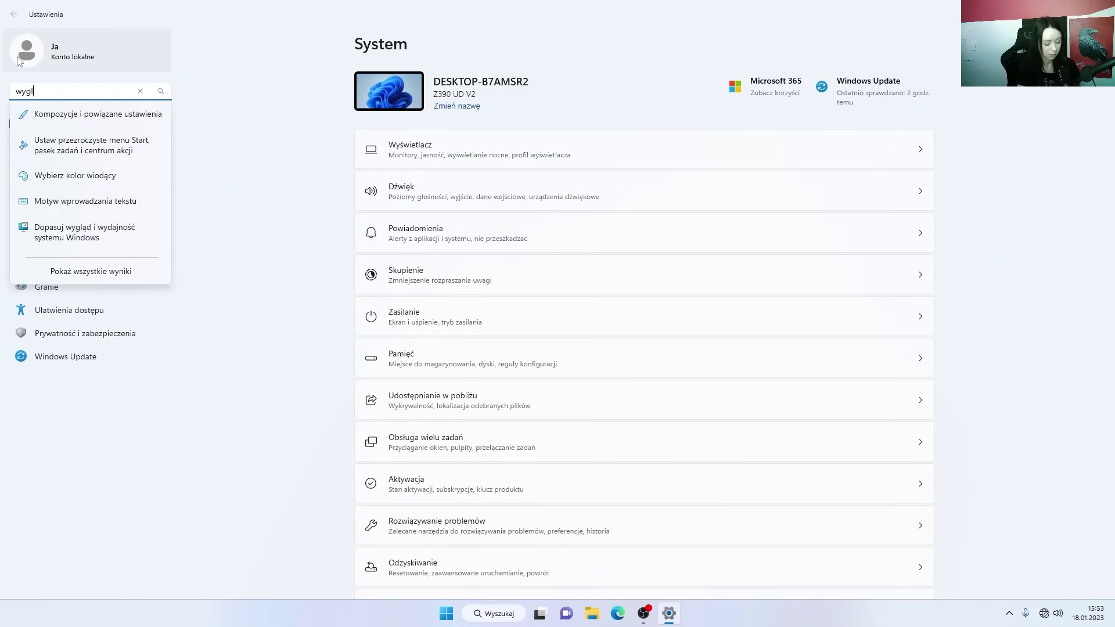
type("ąd")
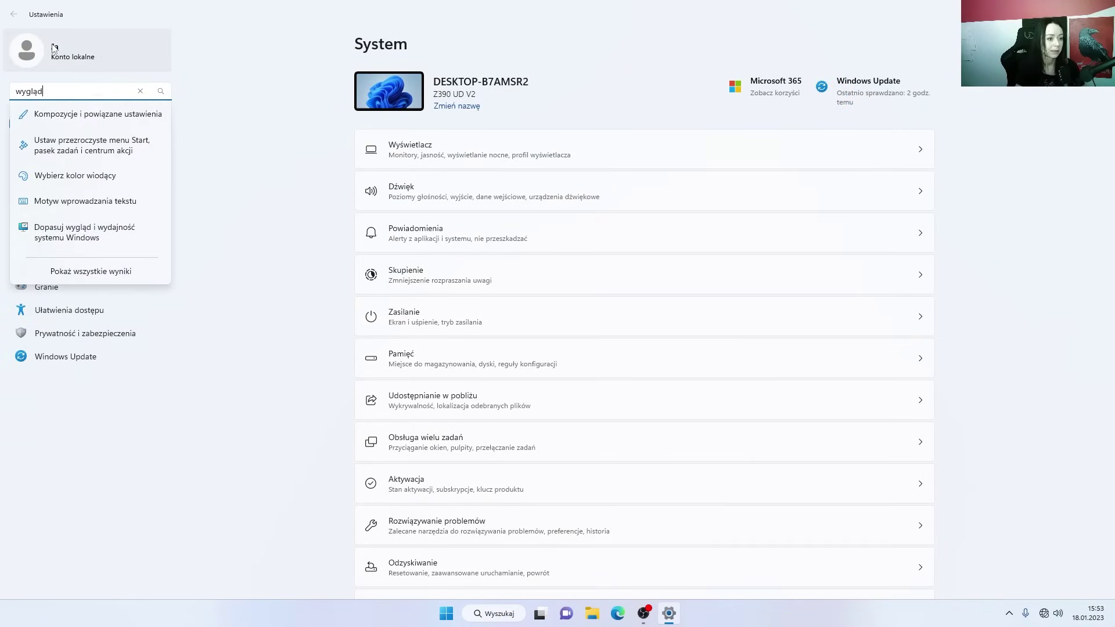
left_click(106, 237)
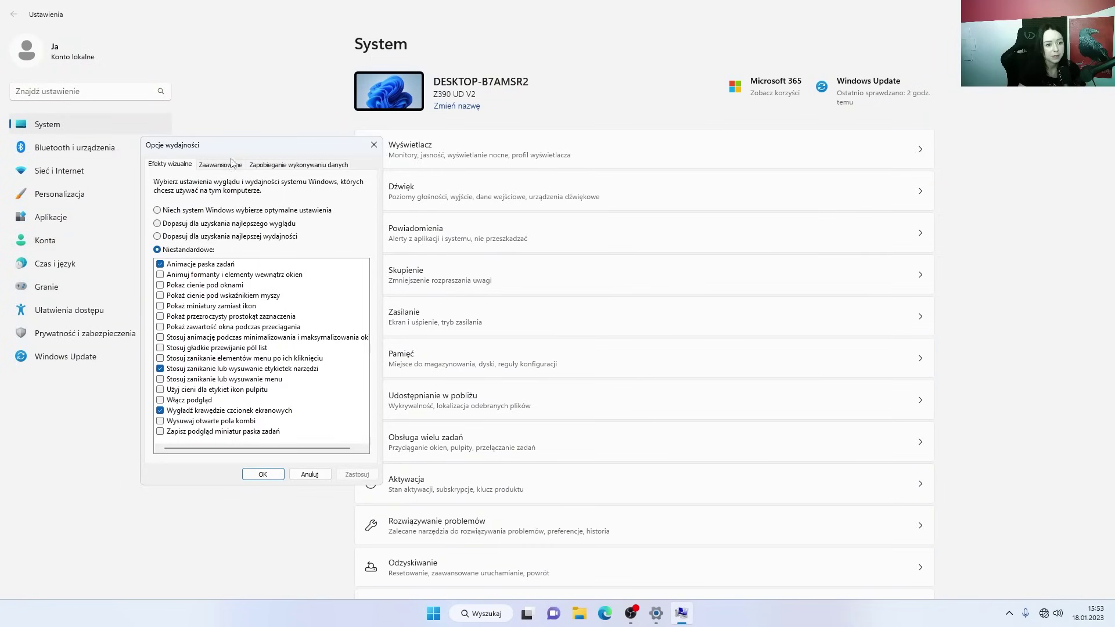
left_click_drag(227, 146, 306, 133)
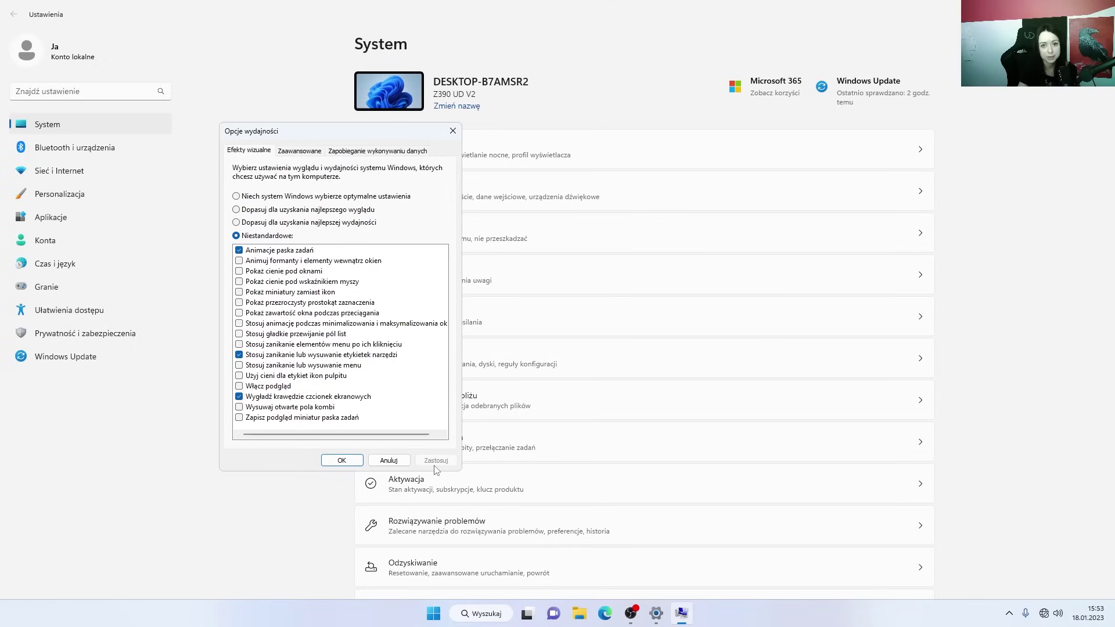
left_click(342, 461)
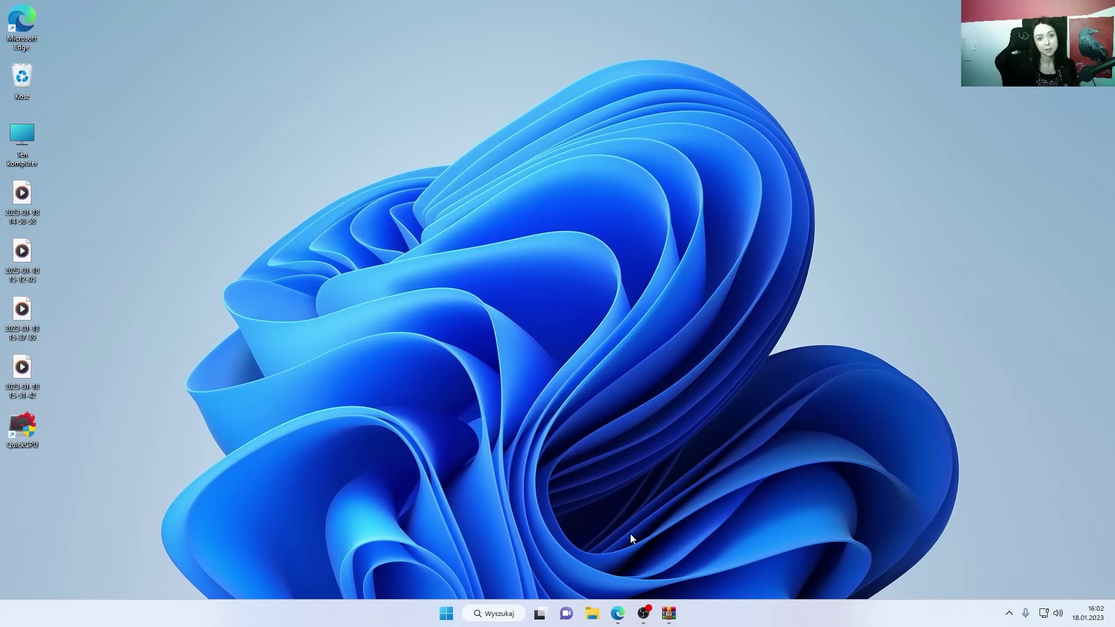
- Launch the Registry Editor by running regedit from Uruchamianie and allow it through the User Account Control prompt
left_click(500, 614)
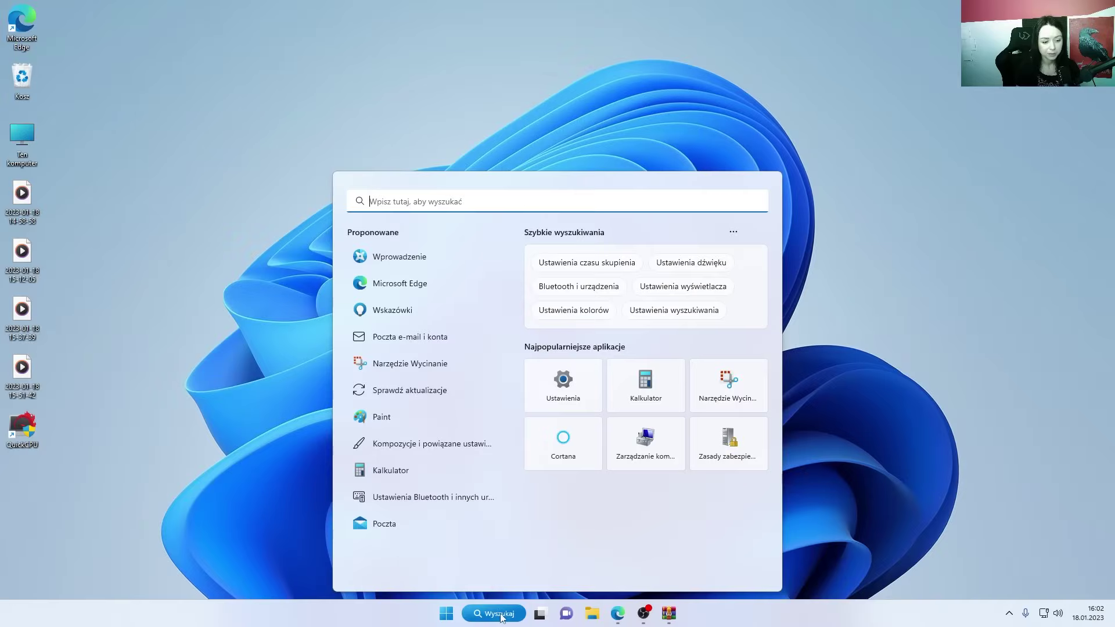
type("uru")
key("Return")
type("regedit")
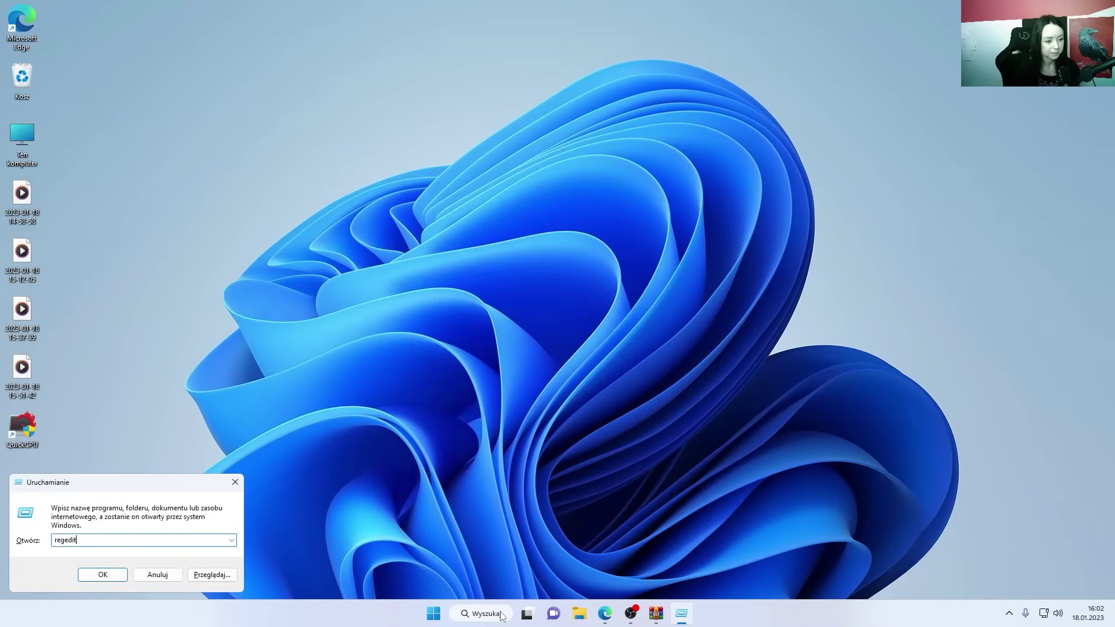
key("Return")
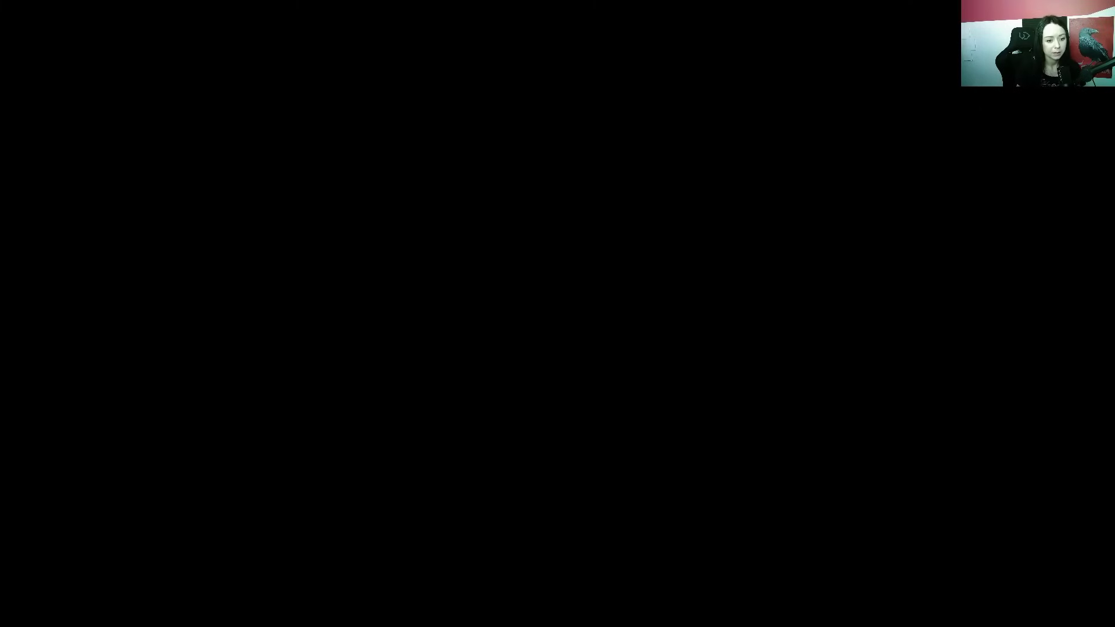
left_click(418, 290)
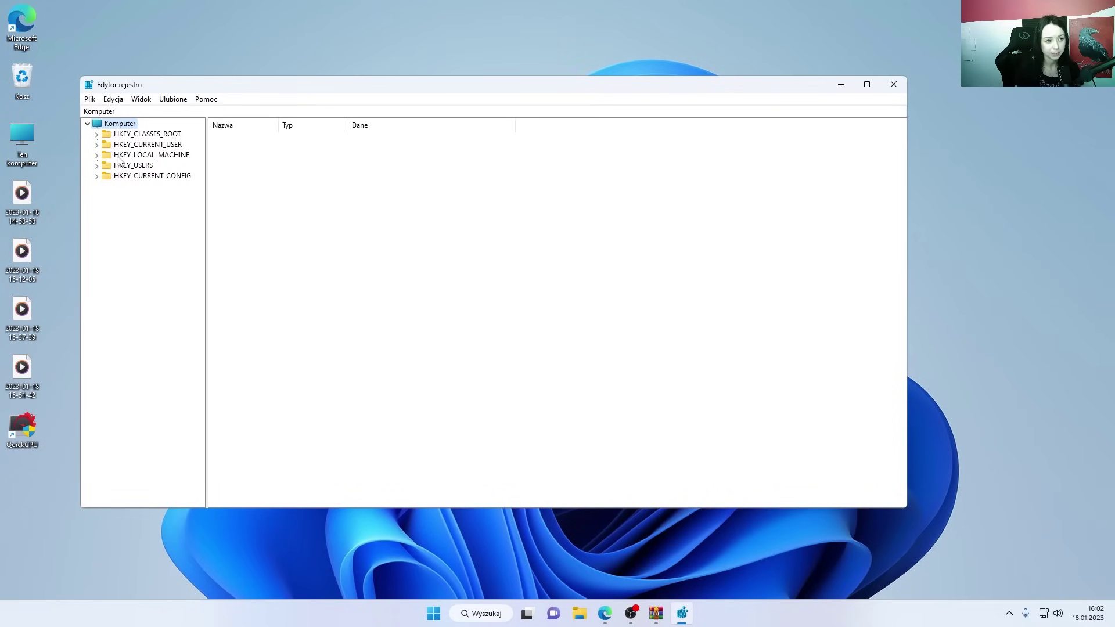
- Go to the registry key HKEY_LOCAL_MACHINE\SOFTWARE\Microsoft\Windows NT\CurrentVersion\Multimedia\SystemProfile
double_click(141, 155)
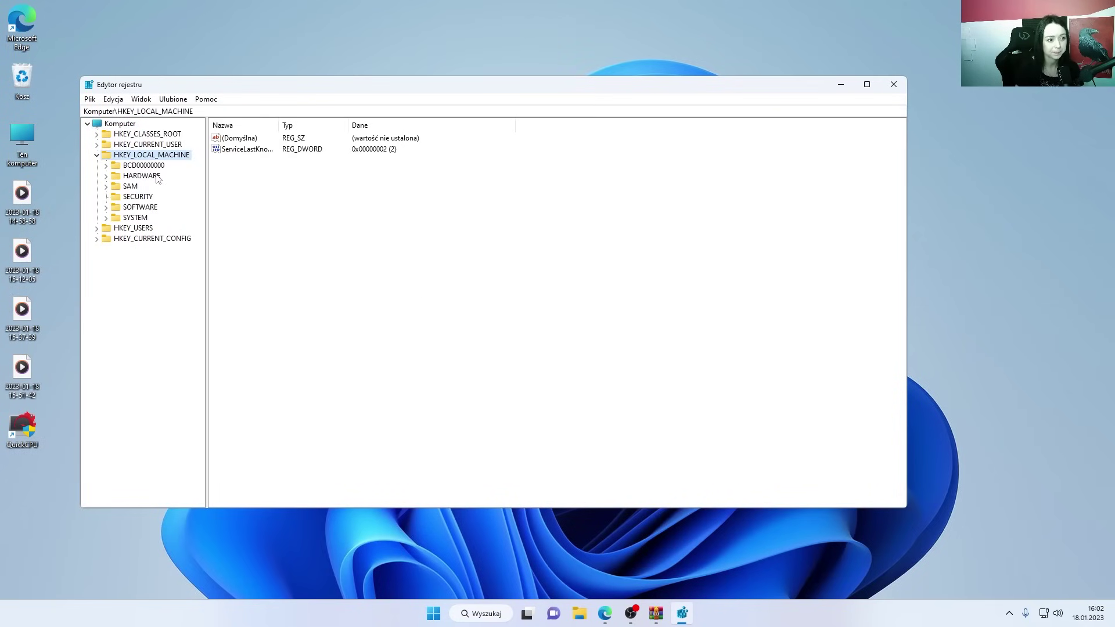
double_click(144, 208)
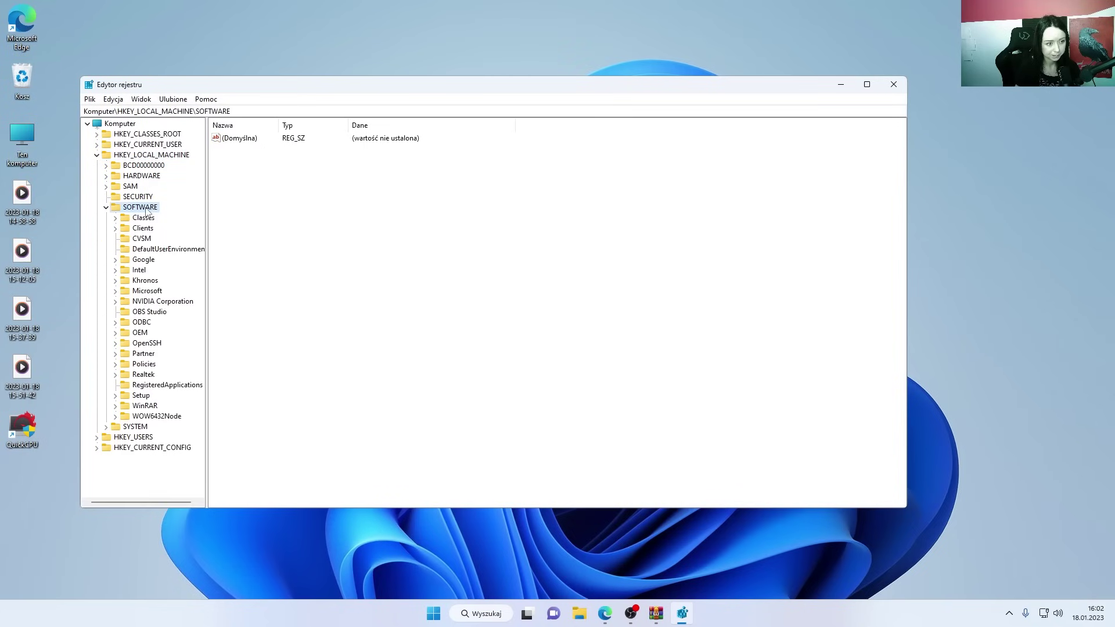
left_click(151, 293)
double_click(150, 293)
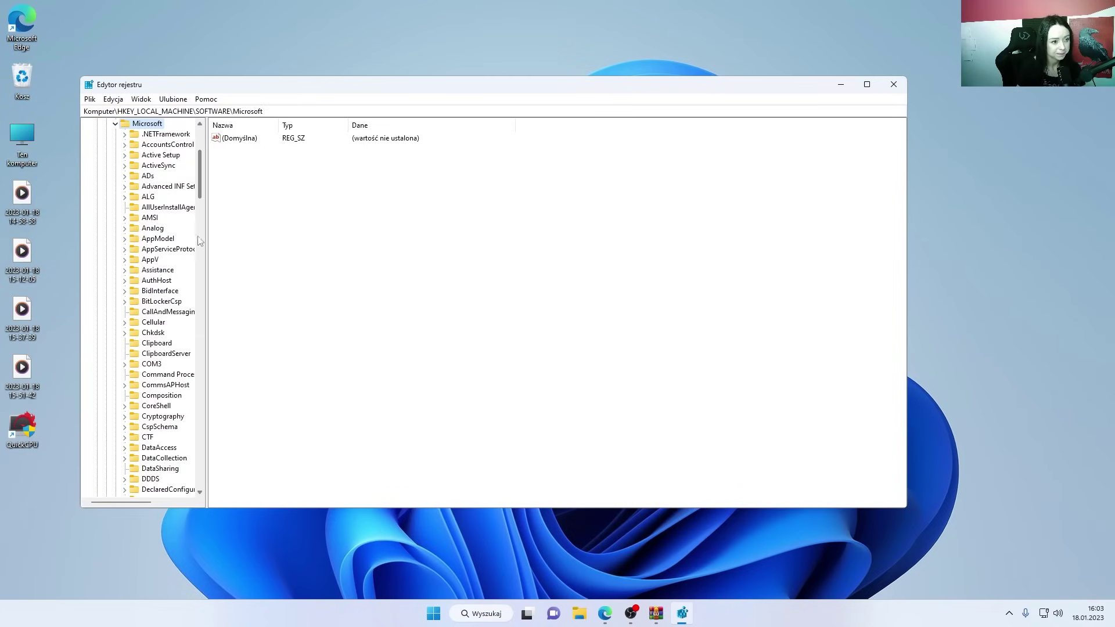
scroll(204, 189, "down", 3)
left_click_drag(203, 189, 207, 437)
double_click(152, 427)
double_click(171, 436)
left_click_drag(216, 361, 220, 398)
double_click(192, 407)
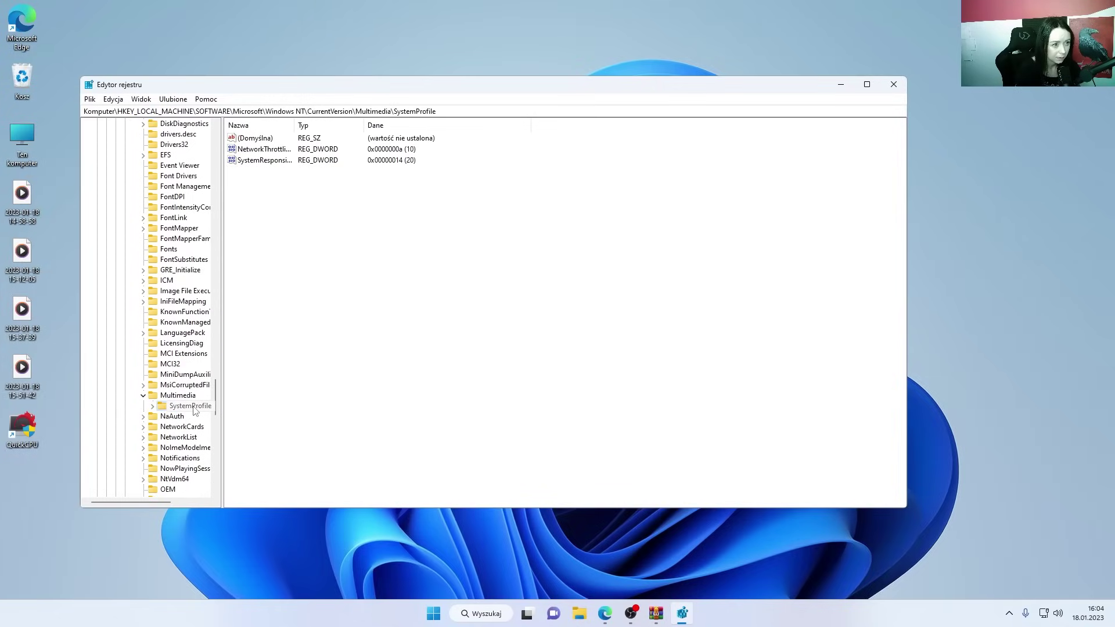
left_click(194, 409)
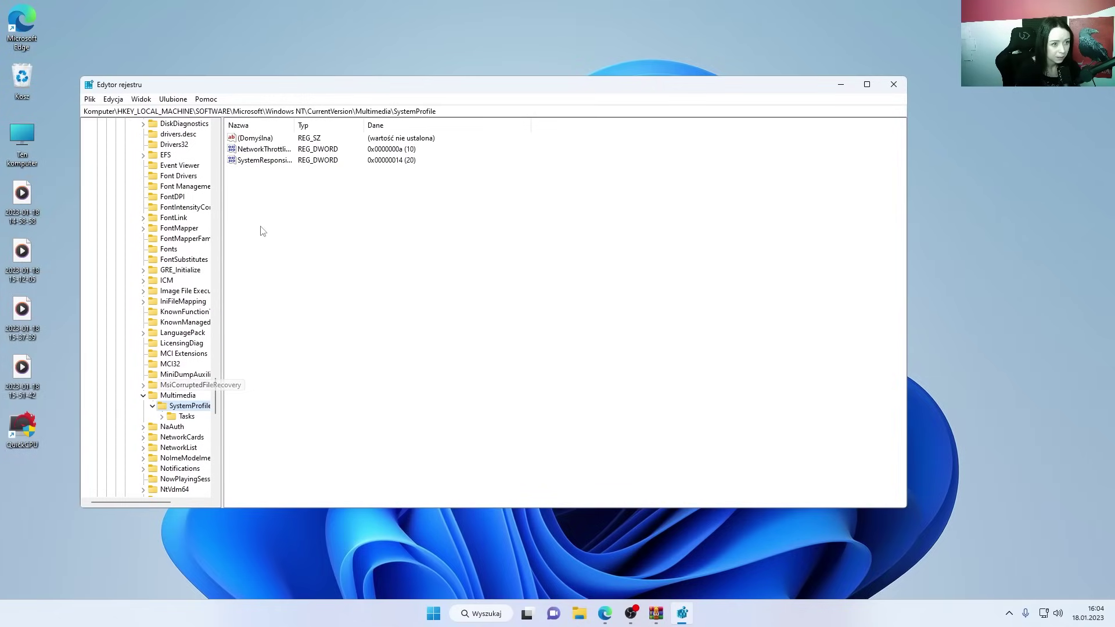
- Set the SystemResponsiveness value in the SystemProfile key to 0
left_click(262, 165)
right_click(272, 163)
left_click(296, 171)
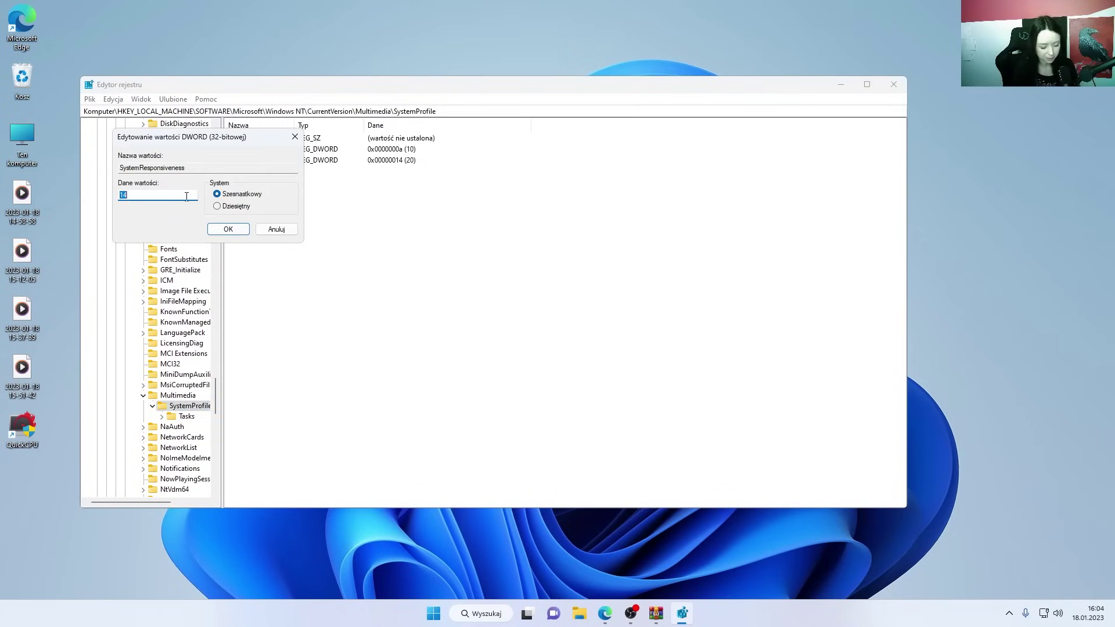
left_click(228, 230)
- Set the NetworkThrottlingIndex value in the SystemProfile key to hexadecimal ffffffff
left_click(252, 152)
right_click(252, 152)
left_click(276, 163)
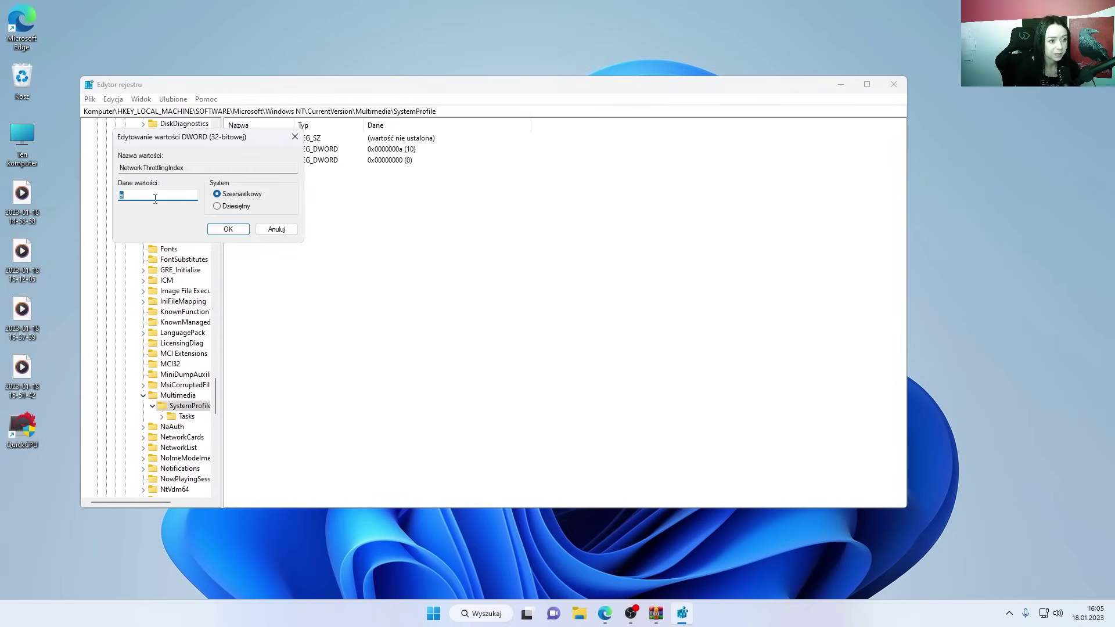
key("BackSpace")
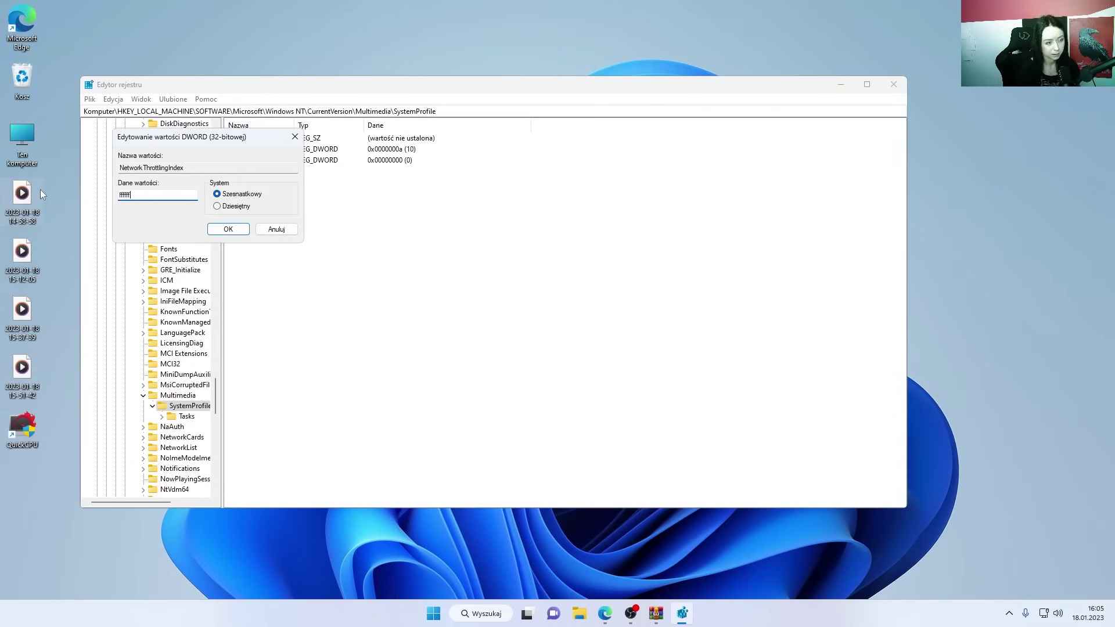
left_click(228, 230)
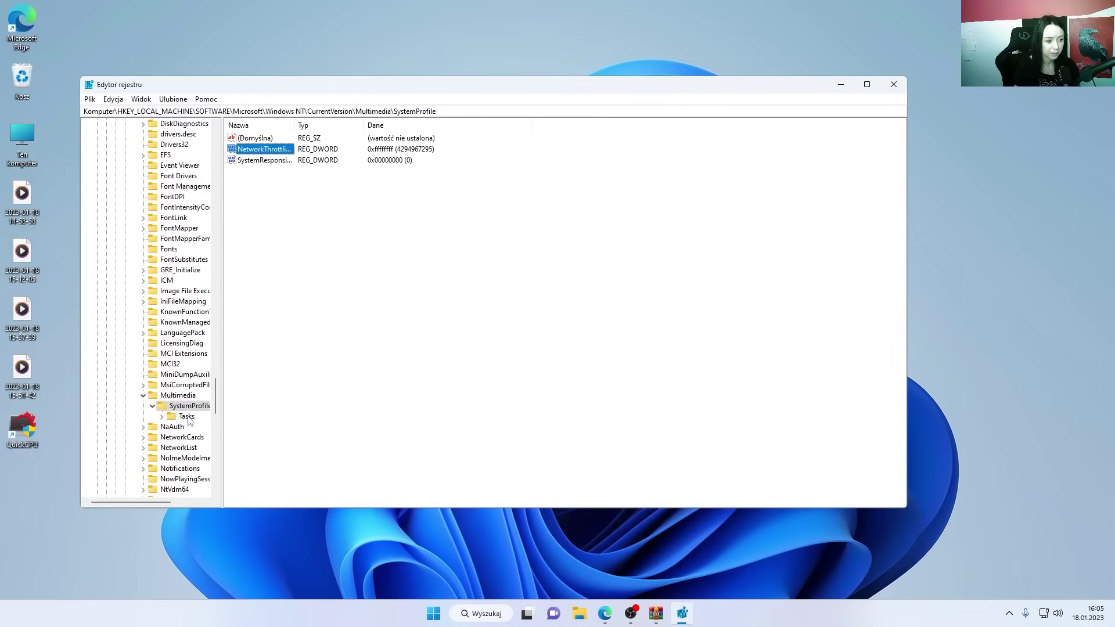
- Open the Games key under SystemProfile\Tasks and set its SFIO Priority value to high
double_click(187, 417)
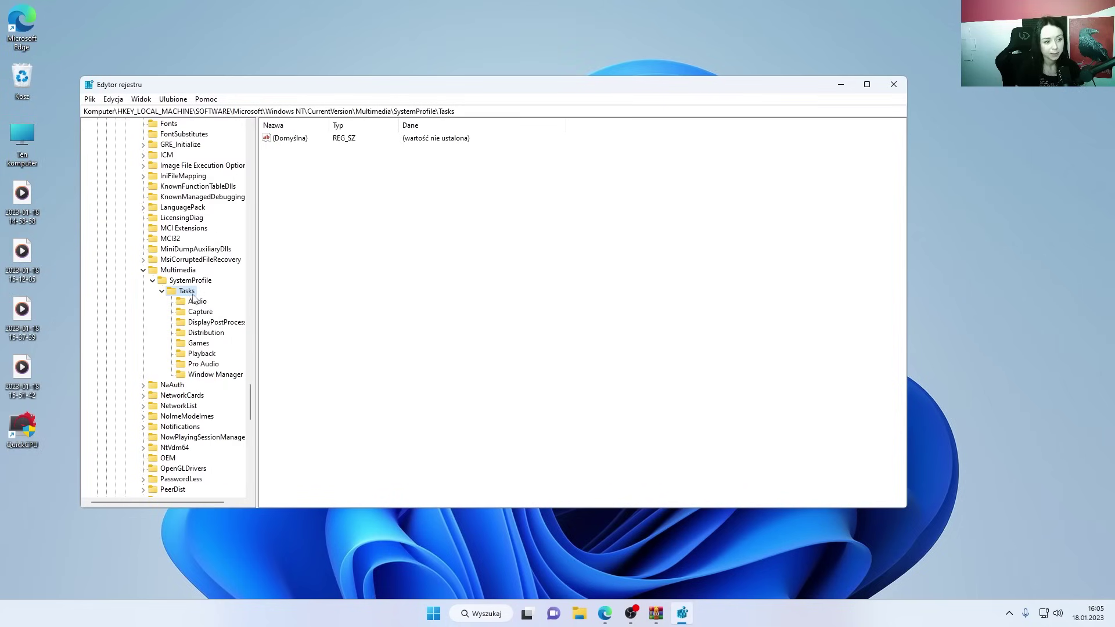
left_click(197, 343)
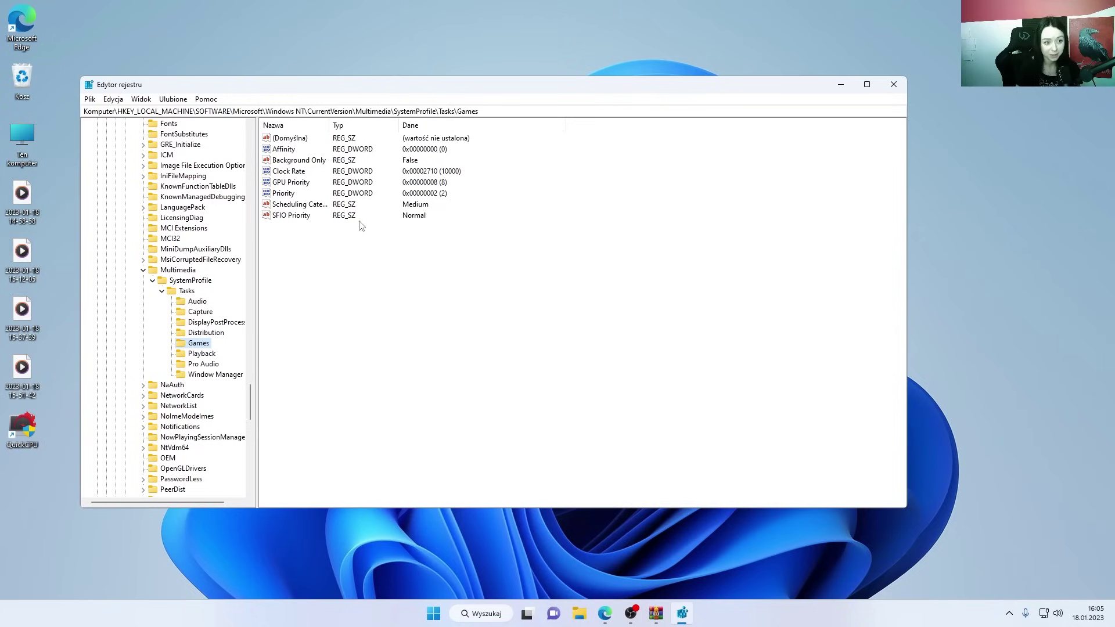
right_click(288, 216)
left_click(319, 225)
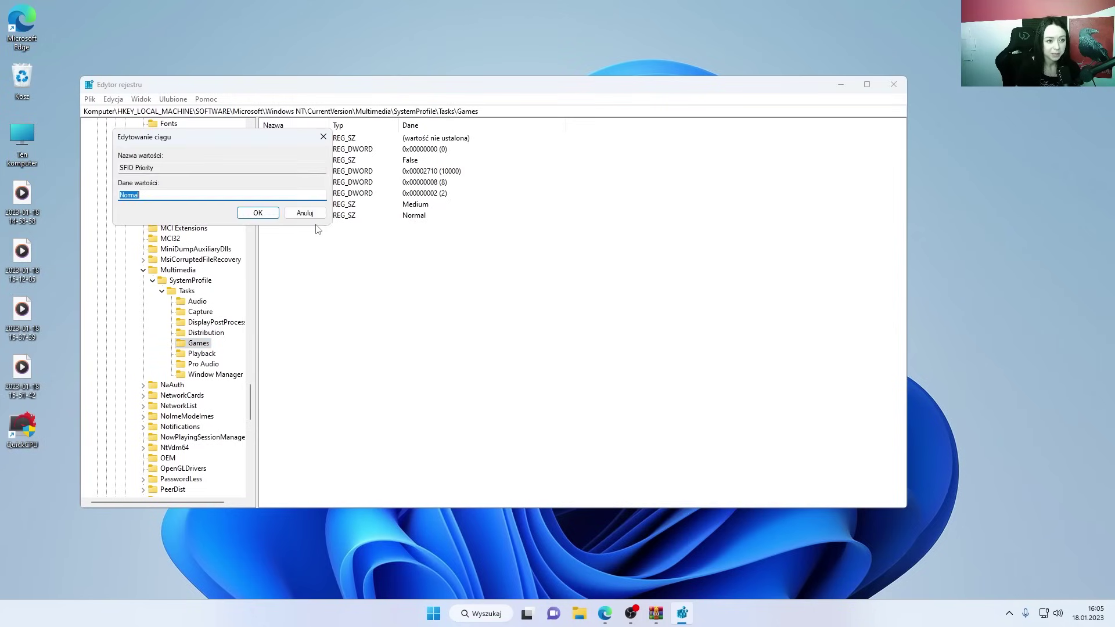
type("high")
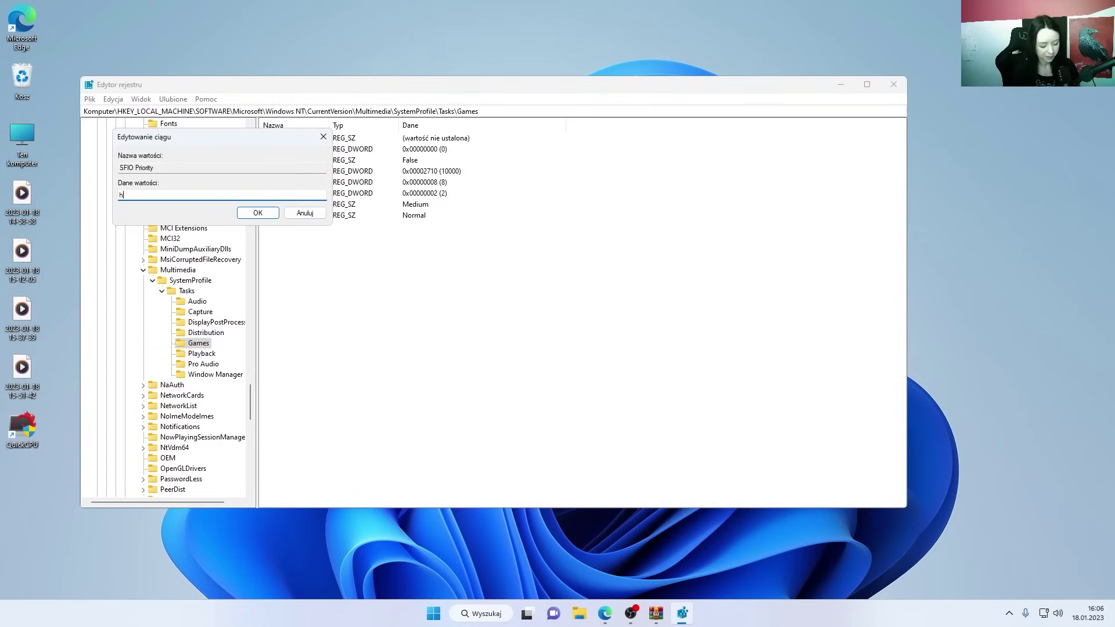
left_click(257, 212)
- Set the Scheduling Category value in the Games key to high
right_click(301, 206)
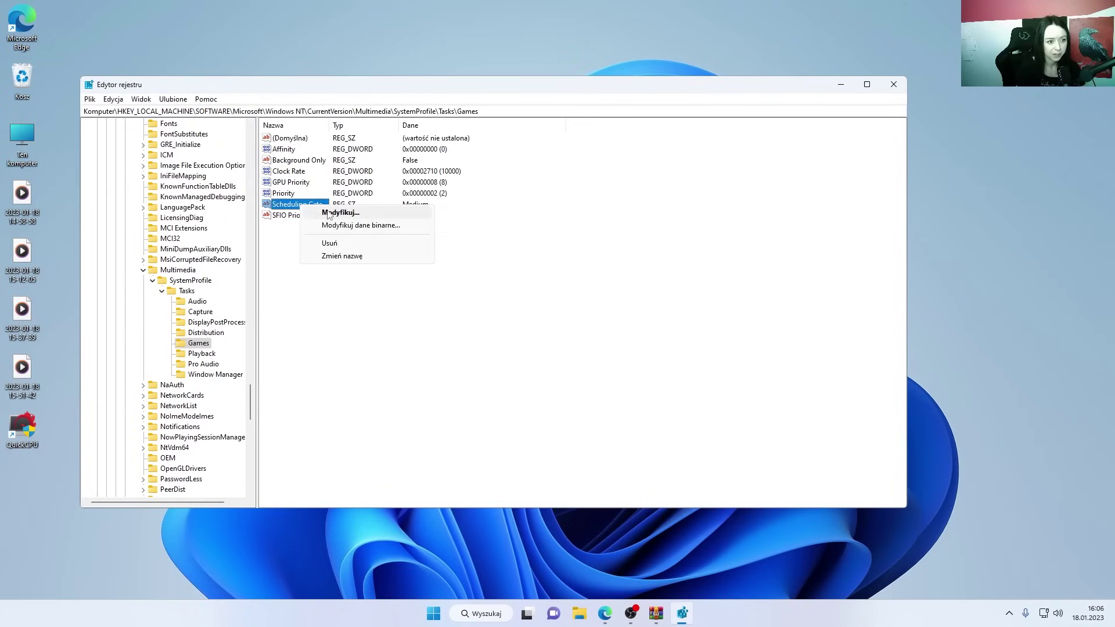
left_click(317, 216)
left_click(143, 194)
type("high")
left_click(258, 213)
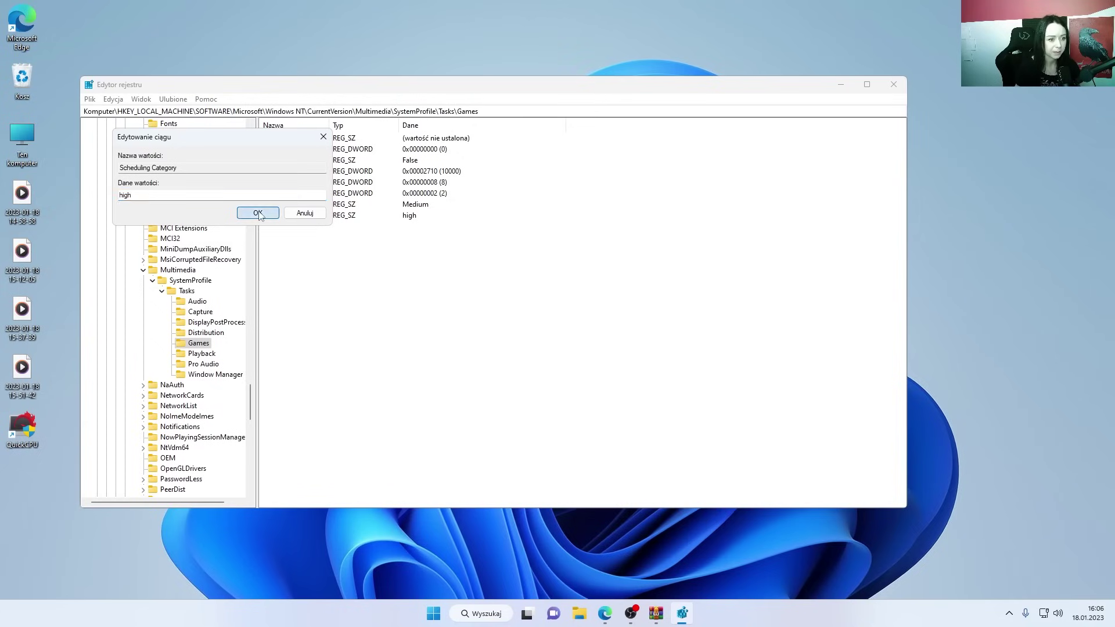
- Set the Priority value in the Games key to 6
right_click(299, 193)
left_click(316, 203)
type("6")
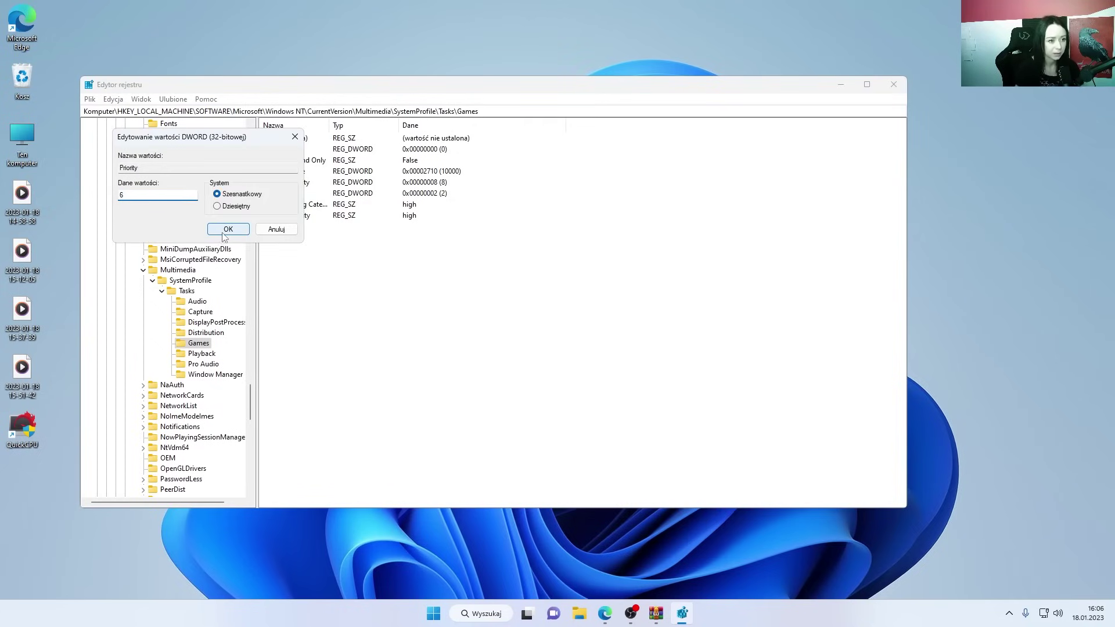
left_click(226, 234)
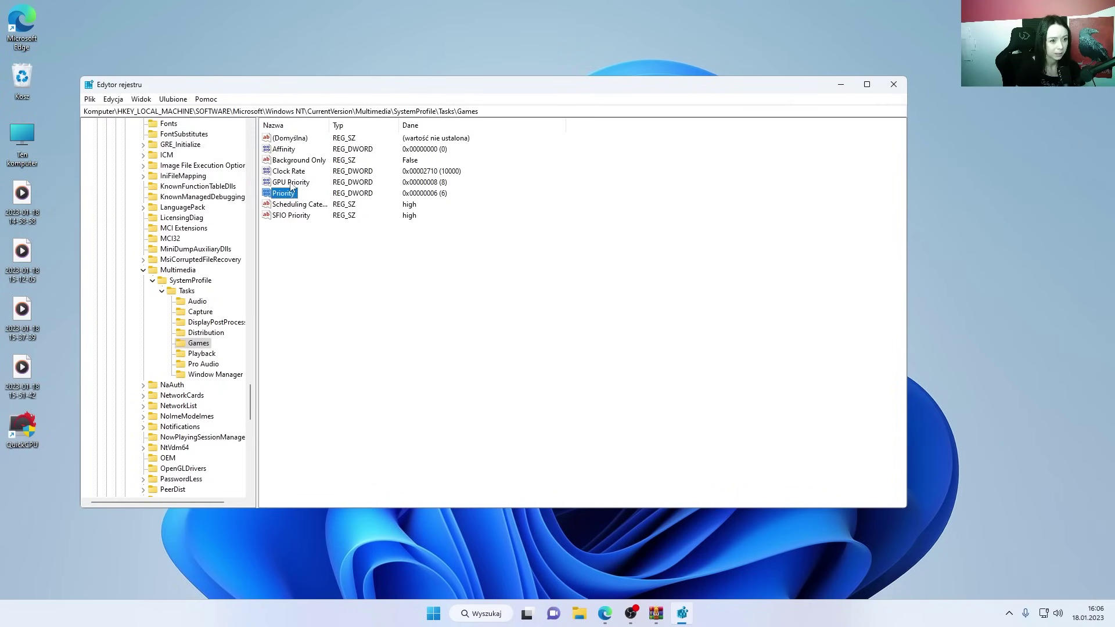
- Enter 8 as the GPU Priority value in the Games key
left_click(291, 183)
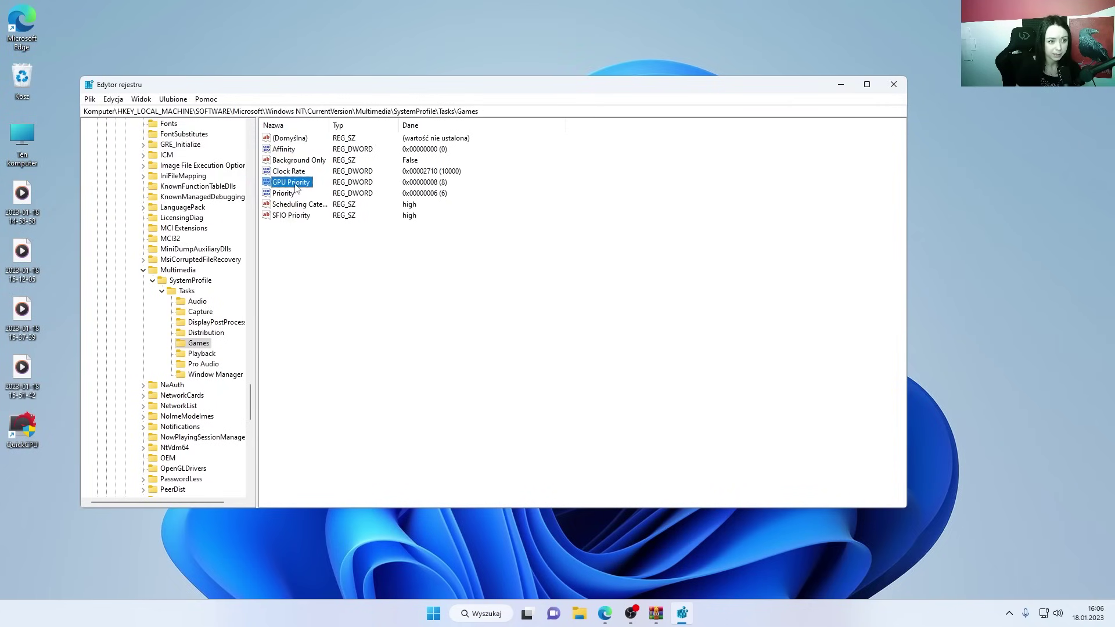
right_click(295, 185)
left_click(316, 191)
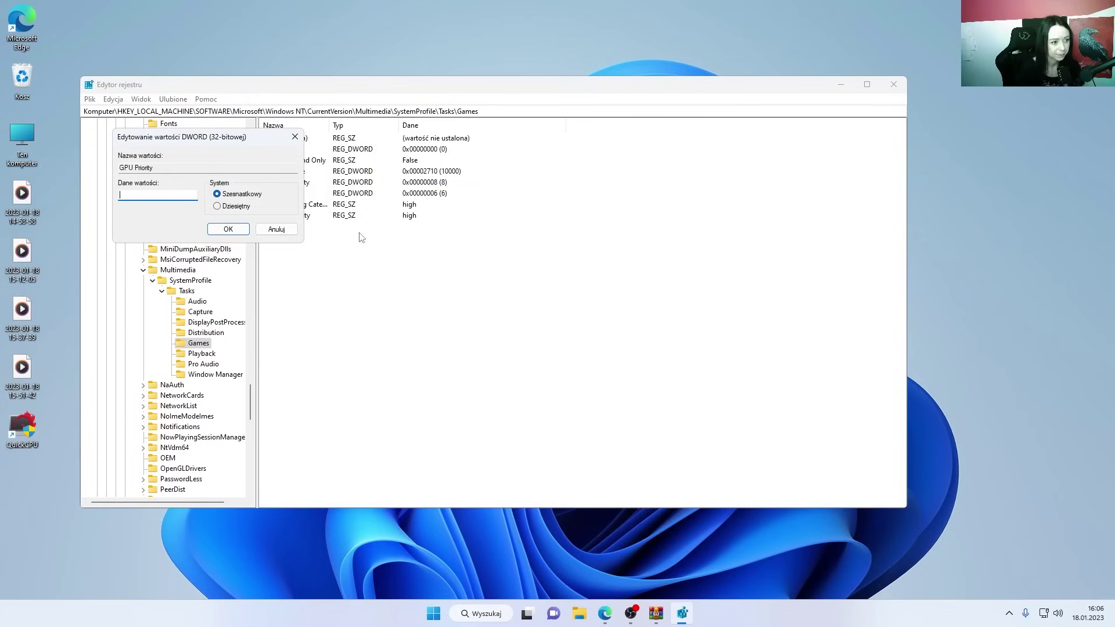
left_click(227, 231)
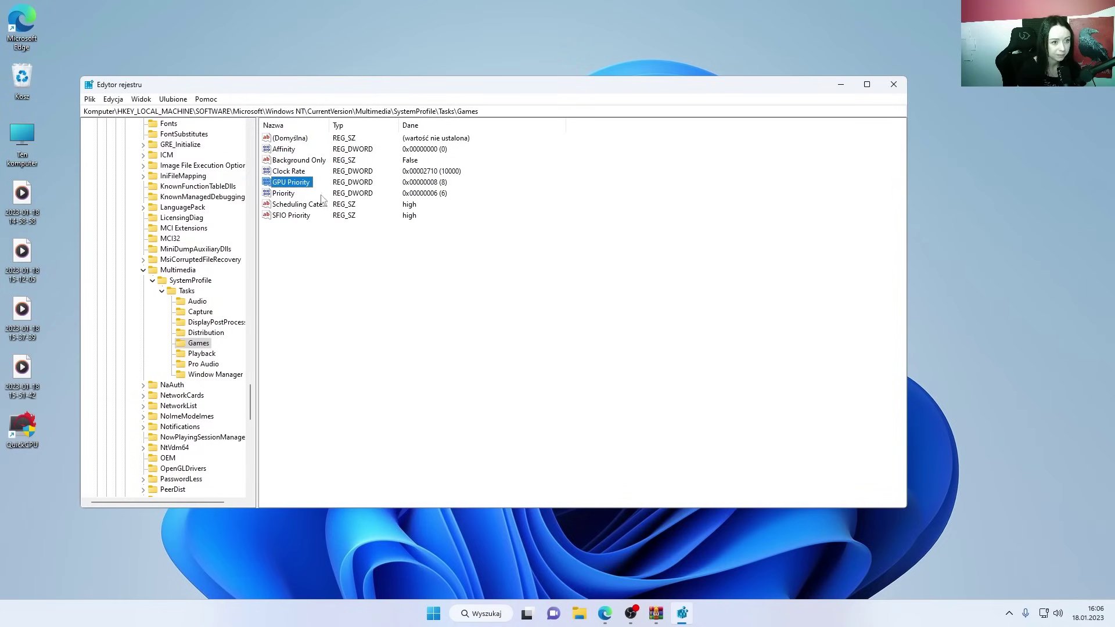